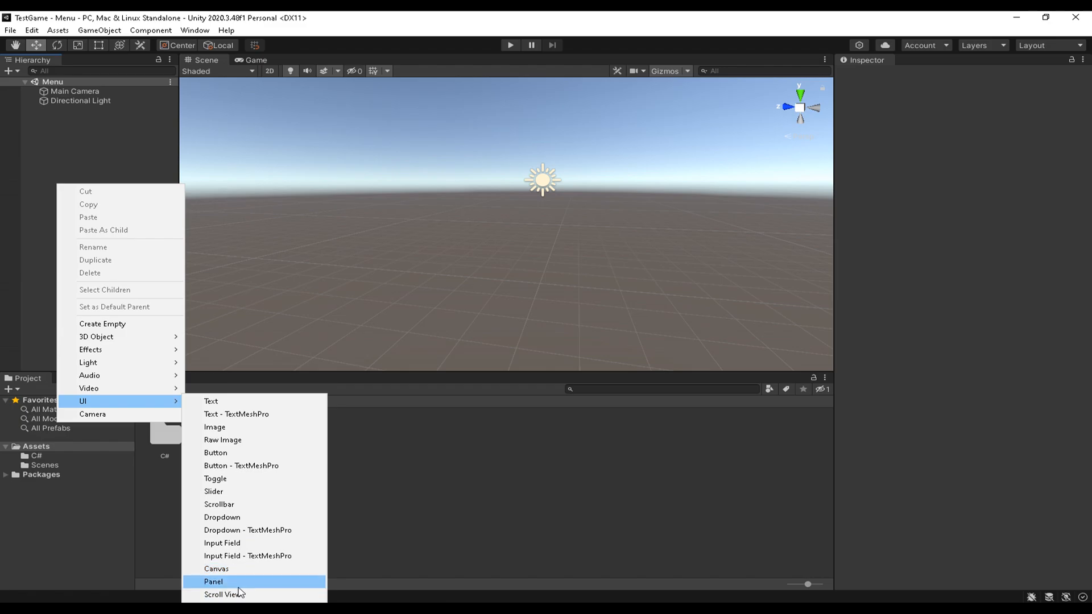
- Add a UI Canvas to the Menu scene and frame it in the 2D scene view
{"action": "left_click", "coordinate": [239, 571]}
{"action": "left_click", "coordinate": [276, 70]}
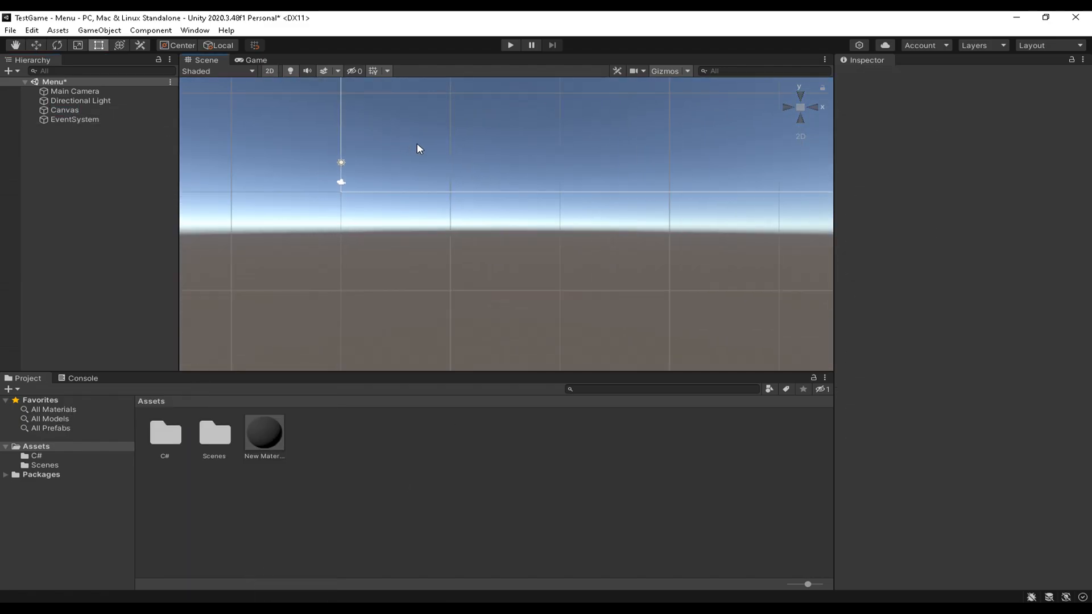
{"action": "double_click", "coordinate": [79, 109]}
{"action": "scroll", "coordinate": [505, 229], "scroll_direction": "up", "scroll_amount": 3}
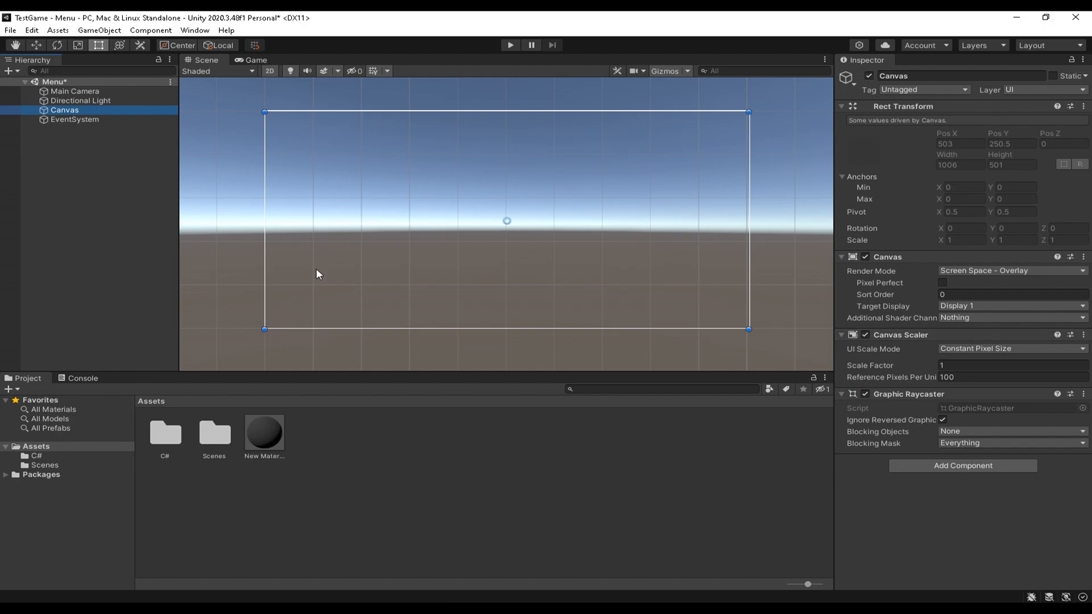
- Set the Canvas Scaler to Scale With Screen Size with a reference resolution of 1920 by 1080
{"action": "left_click", "coordinate": [958, 350]}
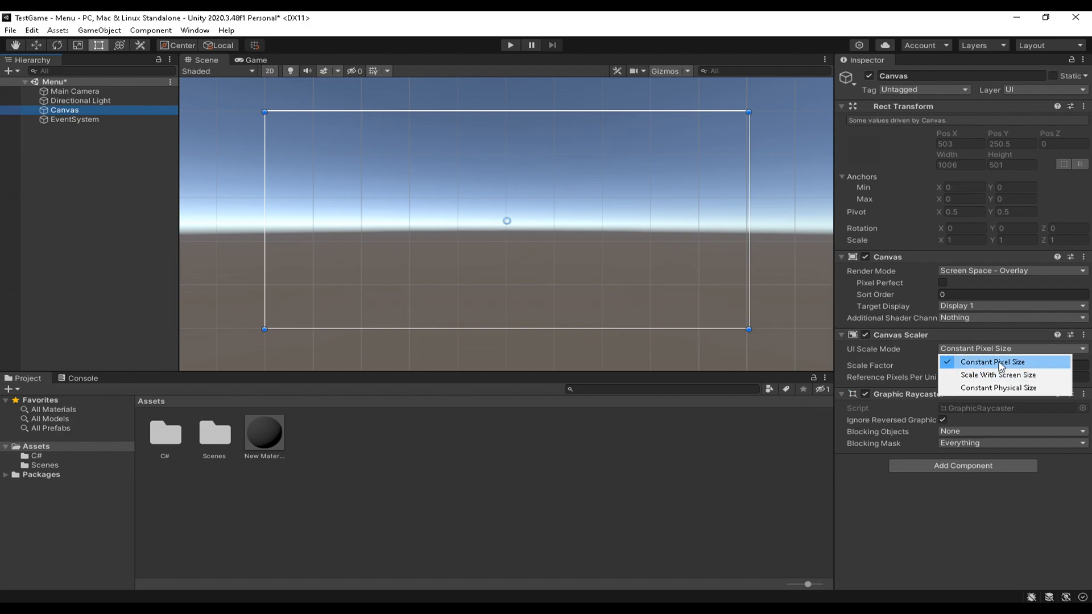
{"action": "left_click", "coordinate": [976, 376]}
{"action": "left_click", "coordinate": [972, 365]}
{"action": "type", "text": "1920"}
{"action": "left_click", "coordinate": [1006, 367]}
{"action": "type", "text": "1080"}
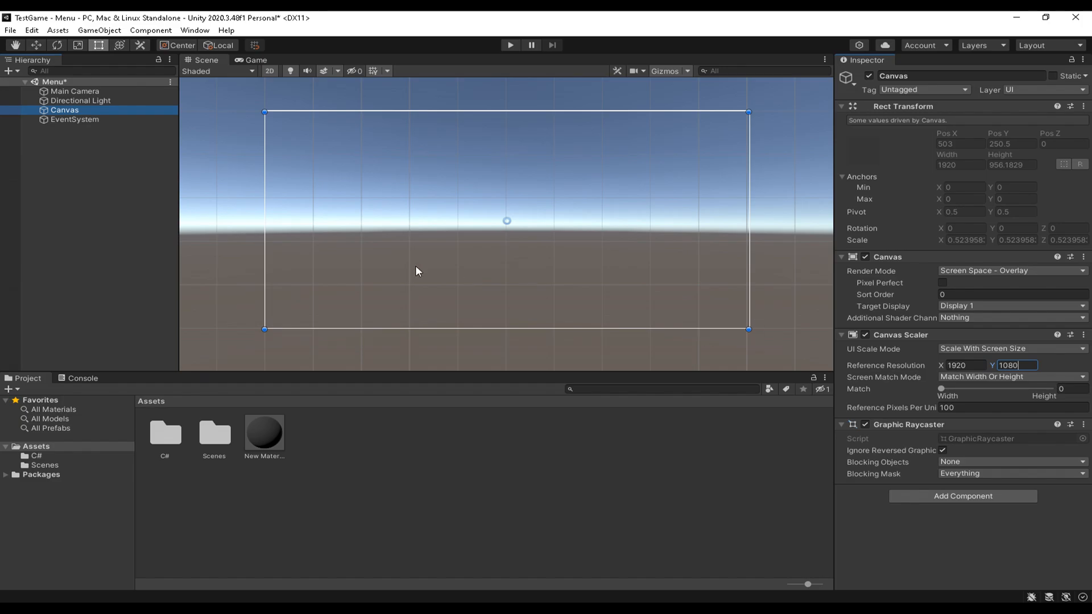
{"action": "left_click", "coordinate": [115, 220]}
{"action": "left_click", "coordinate": [89, 109]}
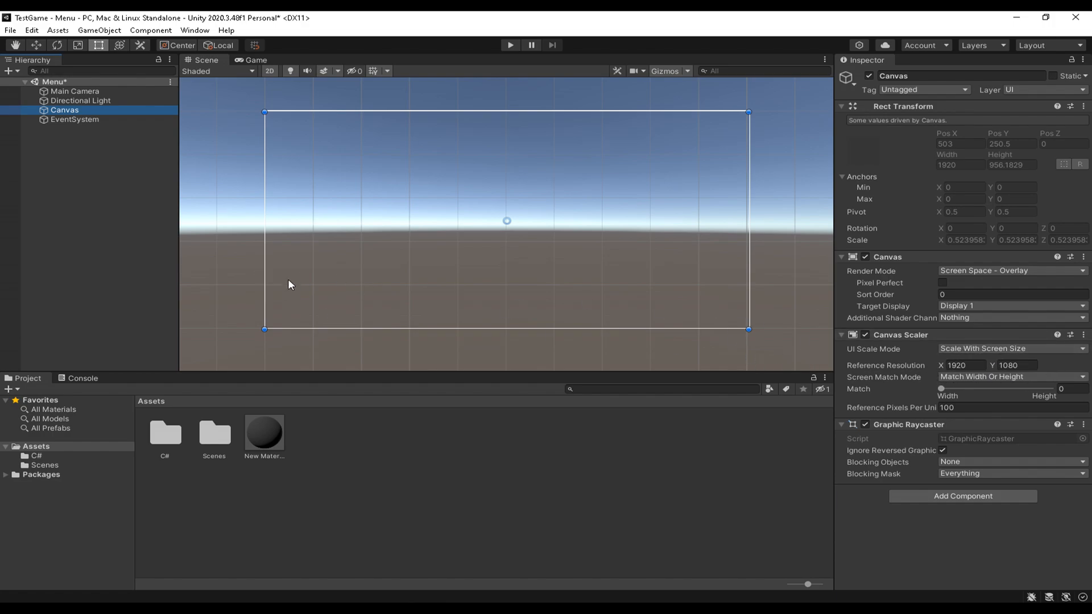
- Set the Main Camera's clear flags to Solid Color with a black background, checking it in the game view
{"action": "left_click", "coordinate": [245, 58]}
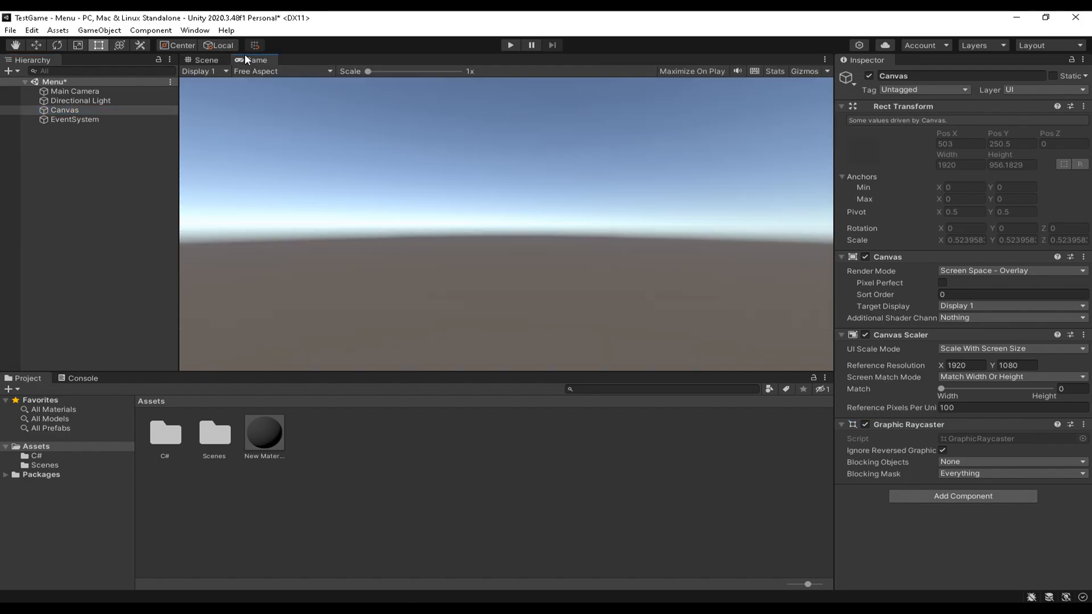
{"action": "left_click", "coordinate": [201, 60]}
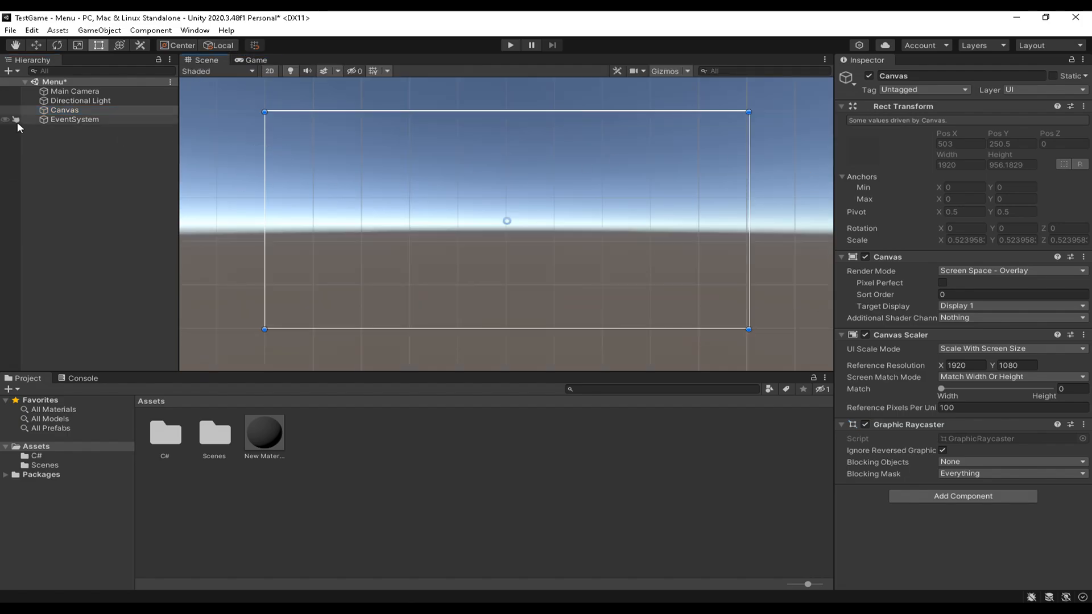
{"action": "left_click", "coordinate": [74, 91]}
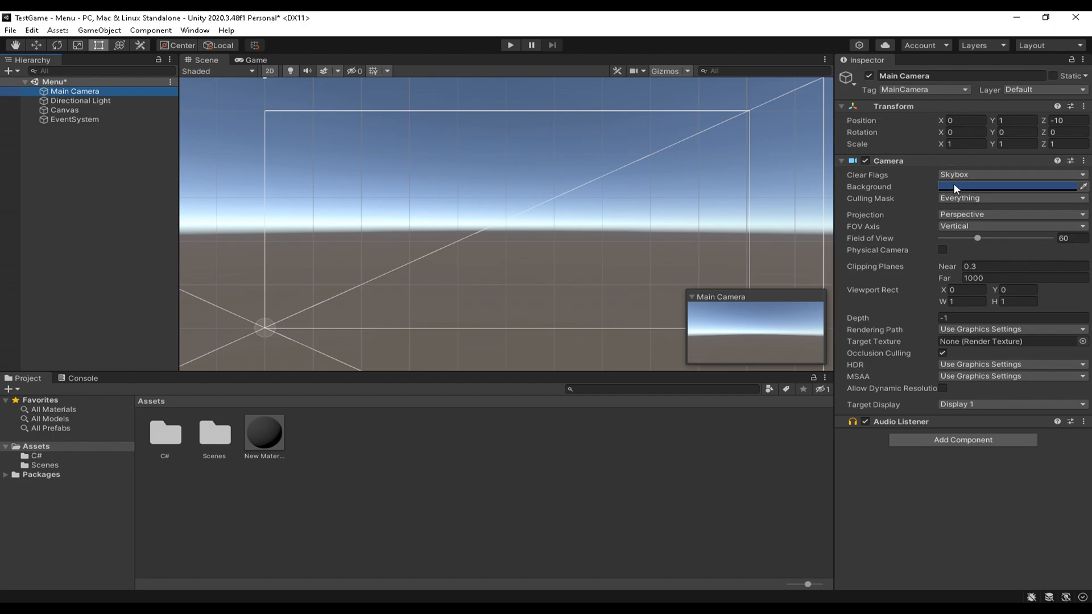
{"action": "left_click", "coordinate": [256, 60]}
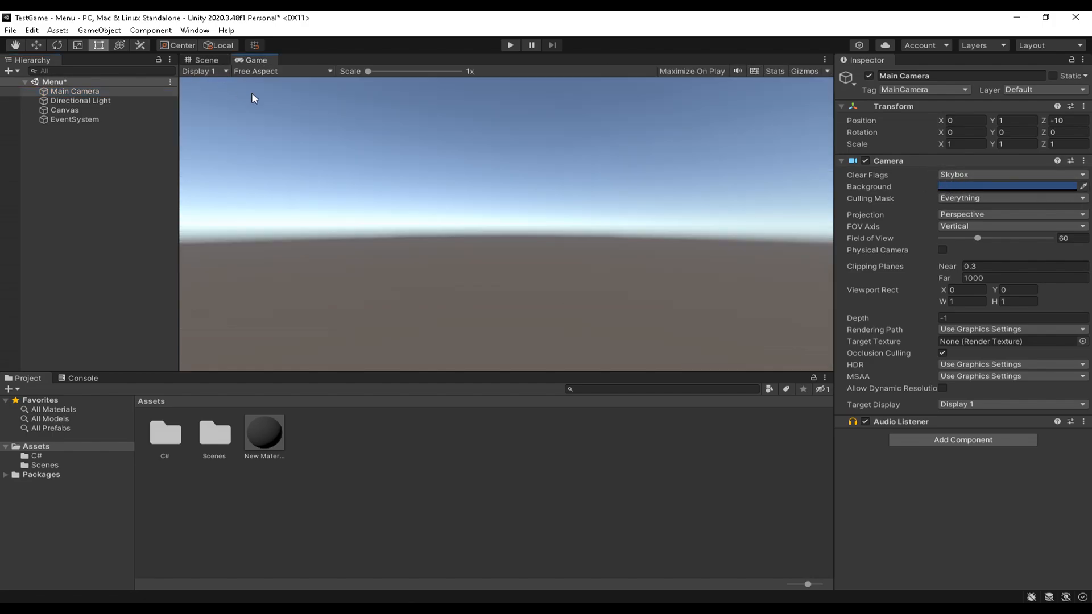
{"action": "left_click", "coordinate": [970, 175]}
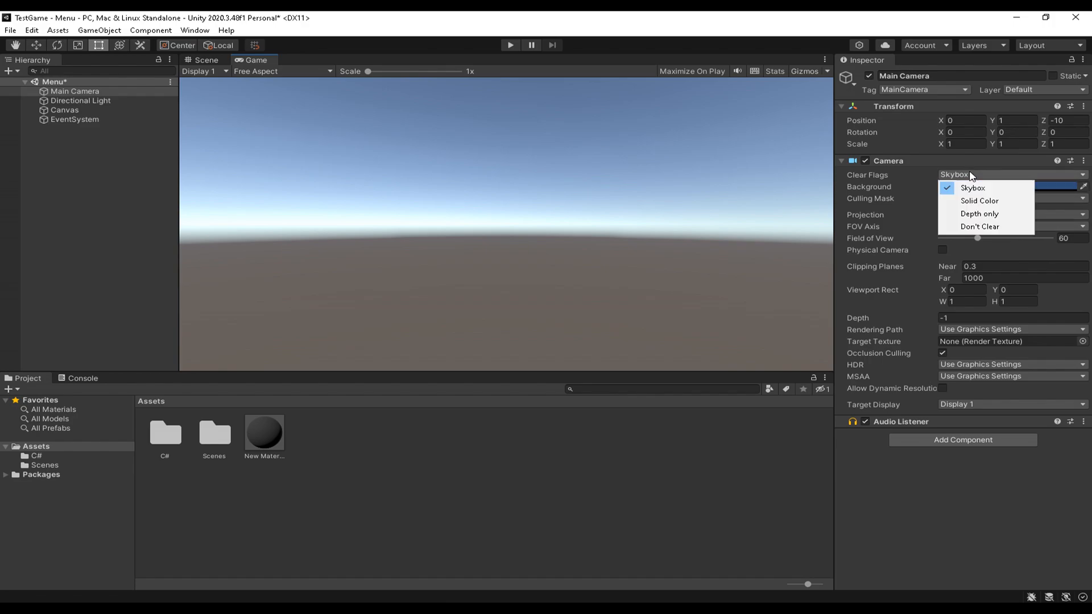
{"action": "left_click", "coordinate": [975, 202]}
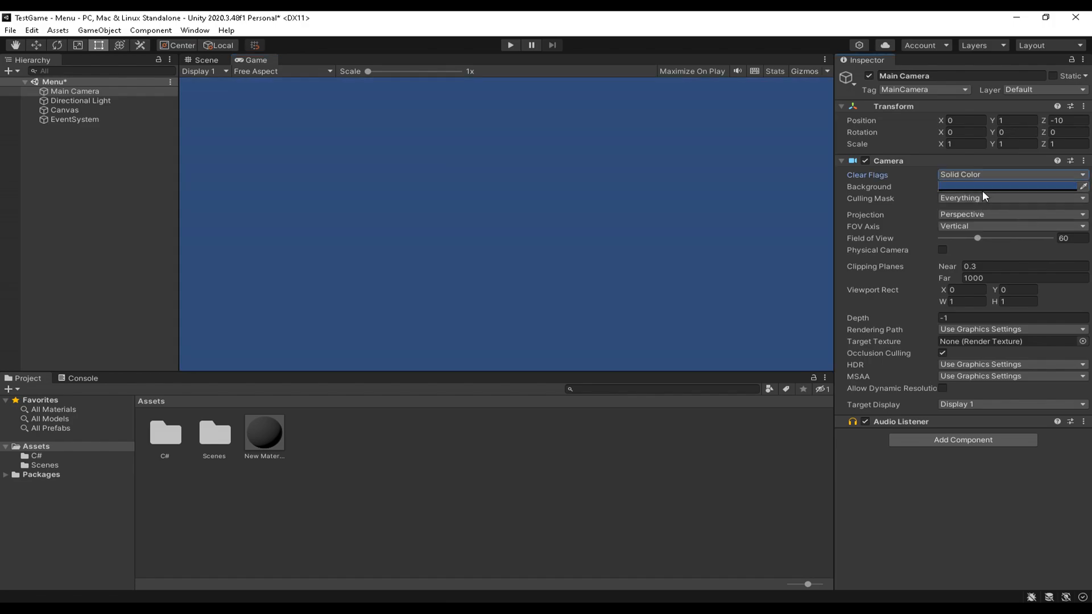
{"action": "left_click", "coordinate": [981, 188]}
{"action": "left_click_drag", "start_coordinate": [997, 293], "coordinate": [761, 440]}
{"action": "left_click", "coordinate": [1080, 181]}
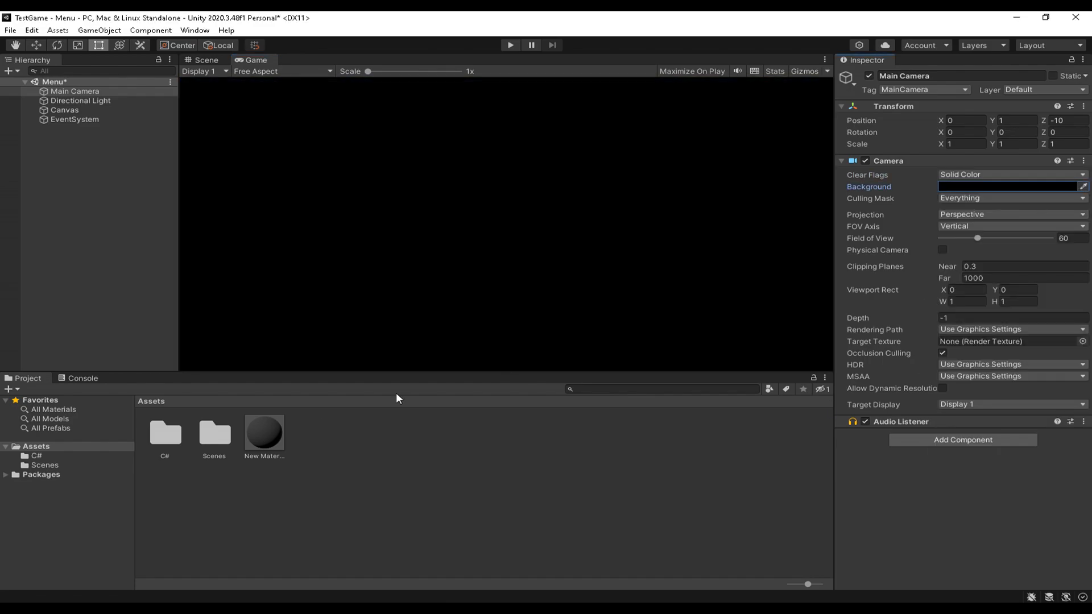
{"action": "left_click", "coordinate": [24, 259]}
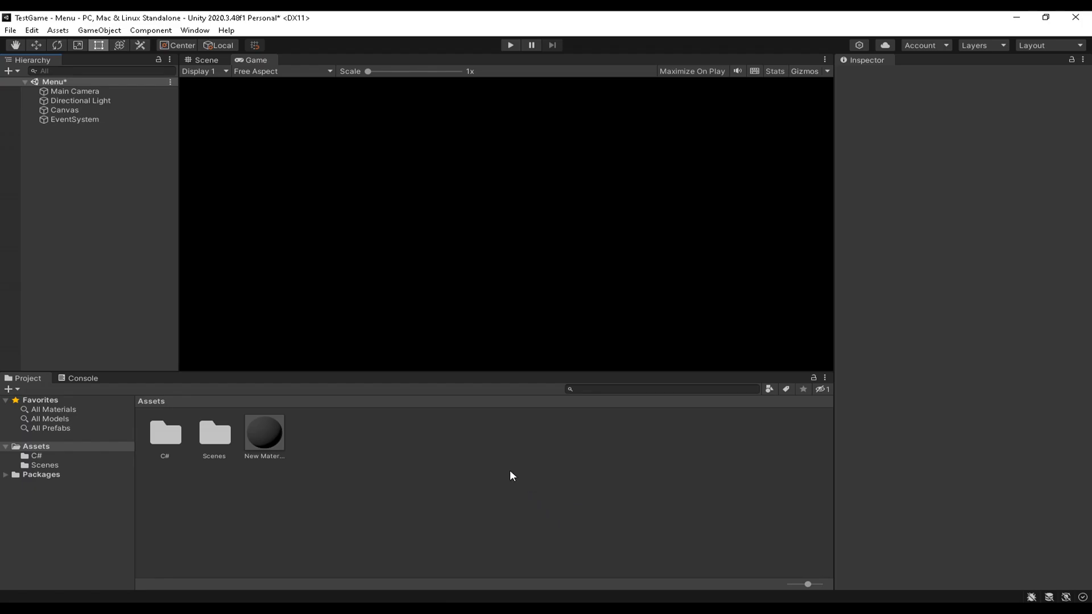
- Create a new folder in the project's Assets folder
{"action": "right_click", "coordinate": [360, 458]}
{"action": "mouse_move", "coordinate": [472, 142]}
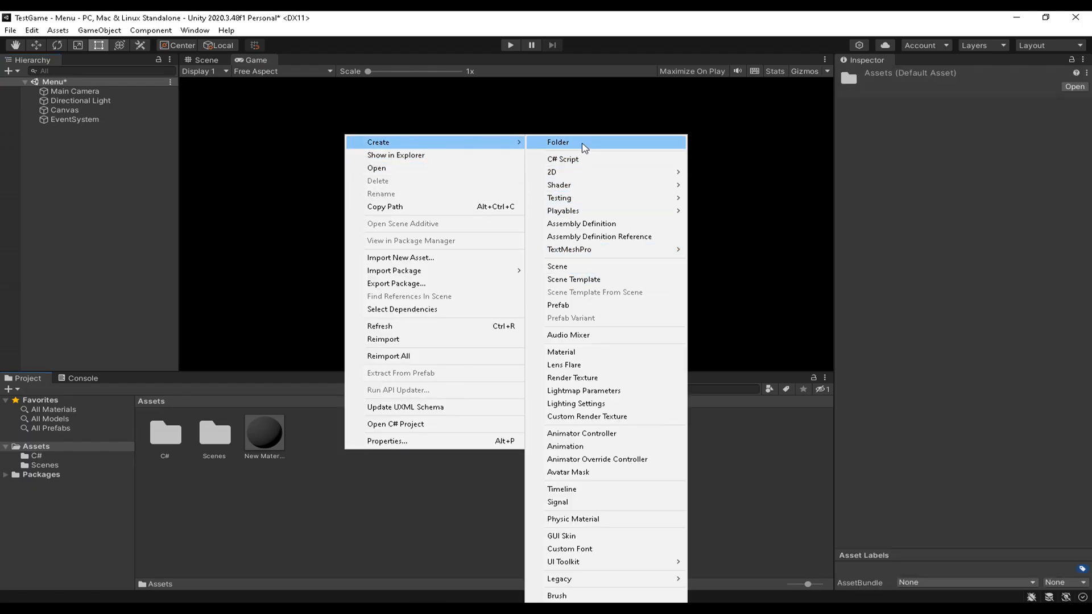
{"action": "left_click", "coordinate": [584, 143]}
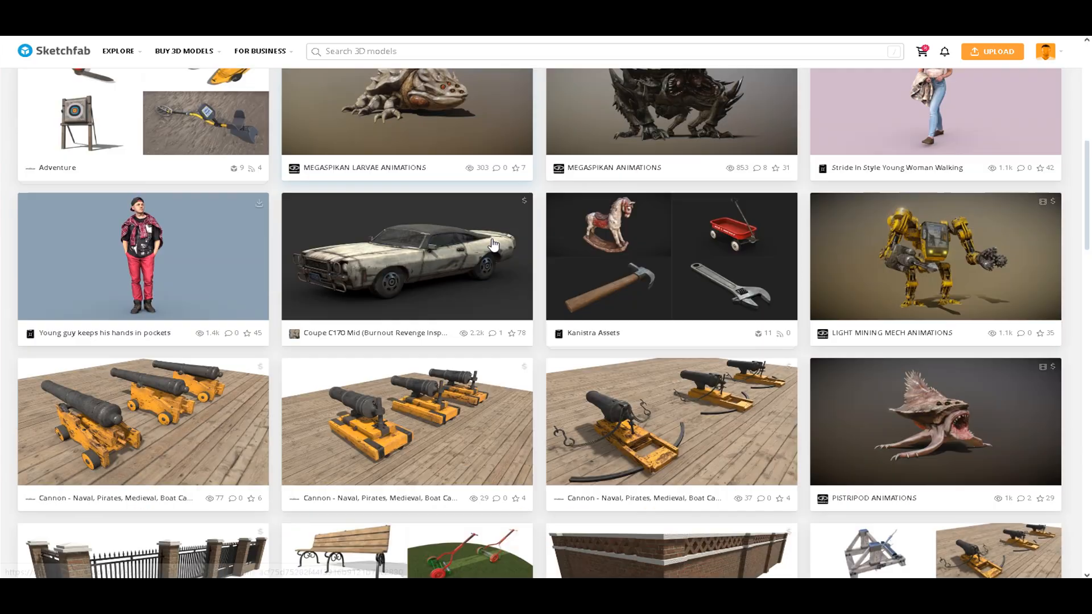
- Switch to Sketchfab and browse the feed of 3D models and collections for assets usable as a menu background
{"action": "scroll", "coordinate": [619, 398], "scroll_direction": "down", "scroll_amount": 4}
{"action": "scroll", "coordinate": [502, 378], "scroll_direction": "down", "scroll_amount": 6}
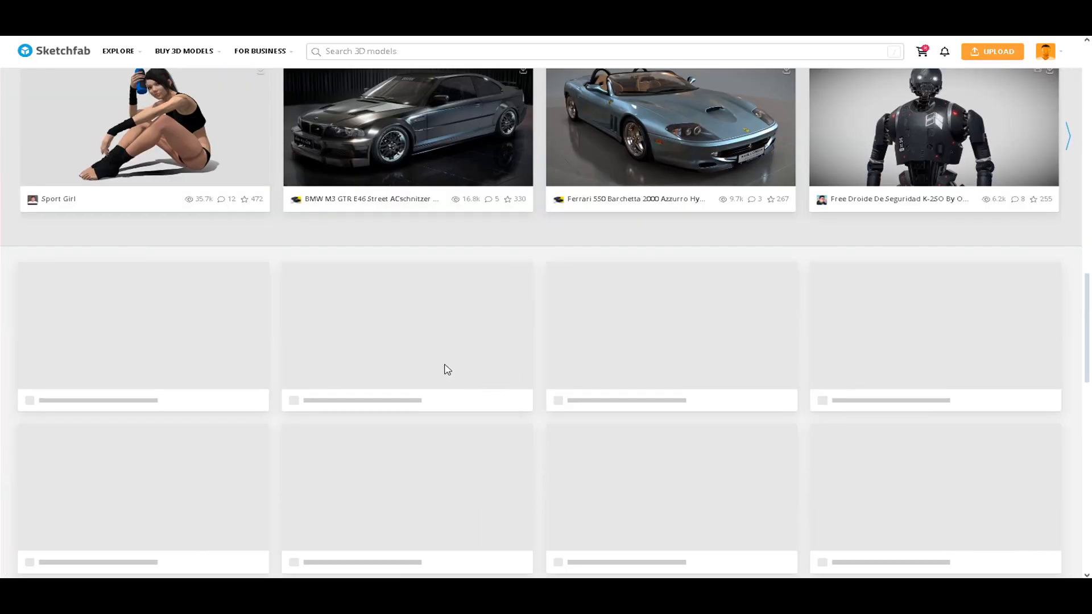
{"action": "scroll", "coordinate": [446, 368], "scroll_direction": "up", "scroll_amount": 6}
{"action": "scroll", "coordinate": [445, 370], "scroll_direction": "up", "scroll_amount": 5}
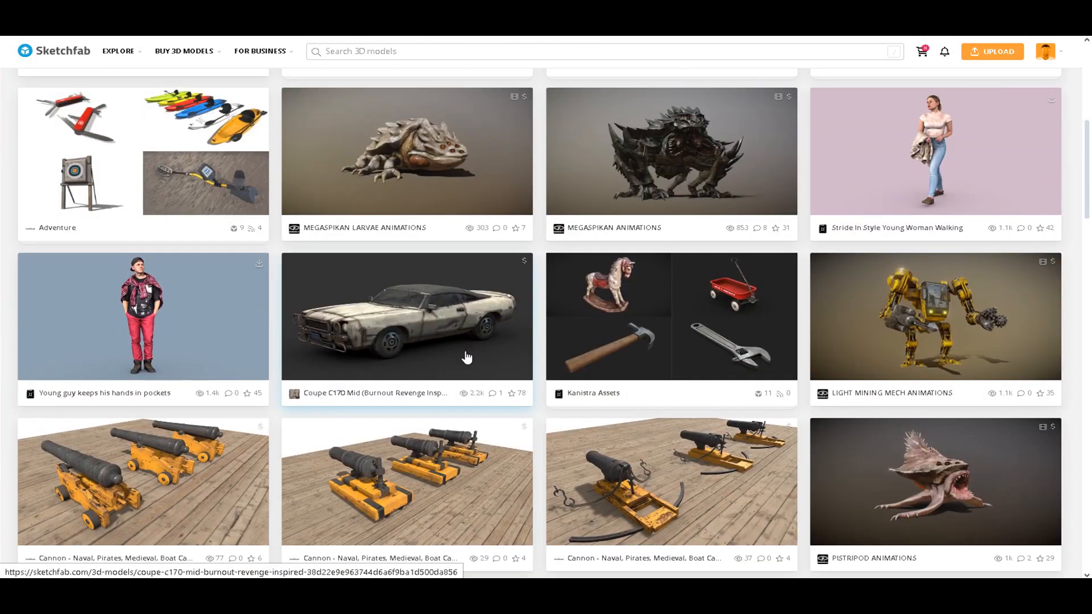
{"action": "scroll", "coordinate": [463, 358], "scroll_direction": "down", "scroll_amount": 10}
{"action": "scroll", "coordinate": [455, 353], "scroll_direction": "down", "scroll_amount": 15}
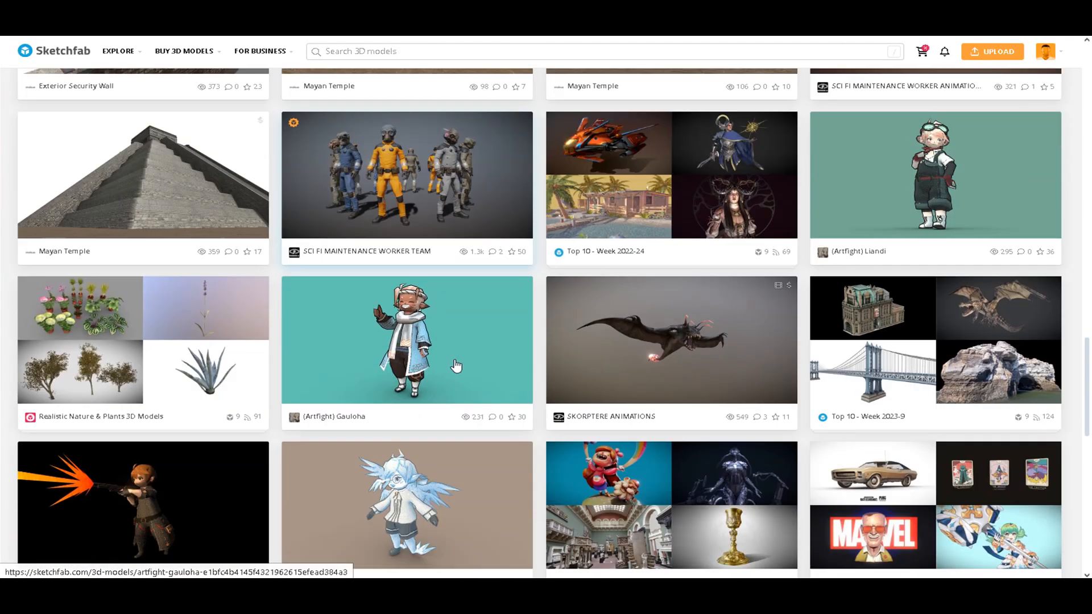
{"action": "scroll", "coordinate": [461, 387], "scroll_direction": "down", "scroll_amount": 14}
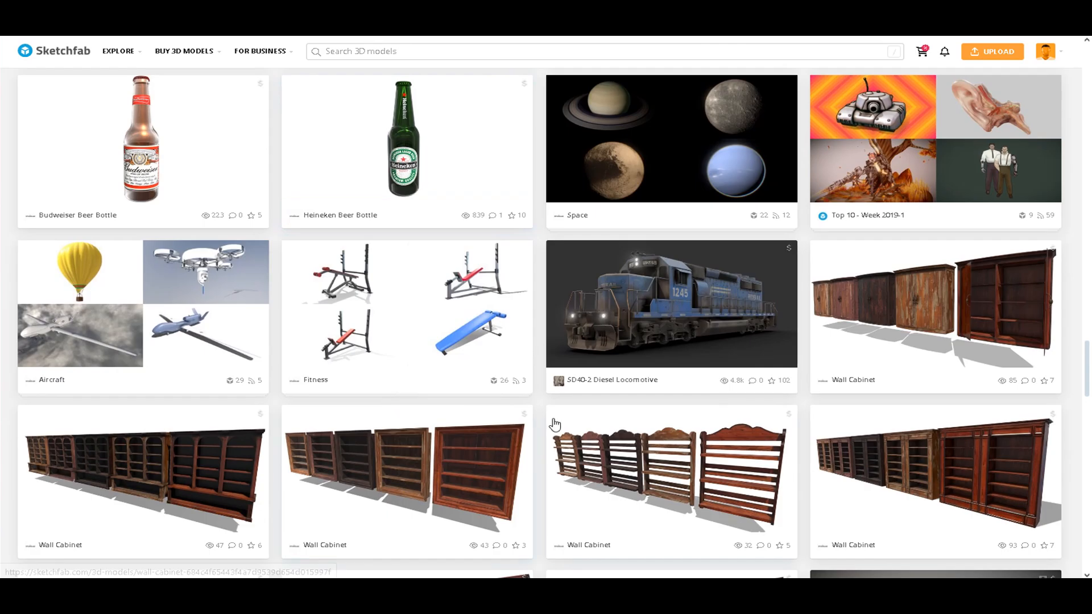
{"action": "scroll", "coordinate": [548, 421], "scroll_direction": "up", "scroll_amount": 14}
{"action": "scroll", "coordinate": [554, 423], "scroll_direction": "up", "scroll_amount": 12}
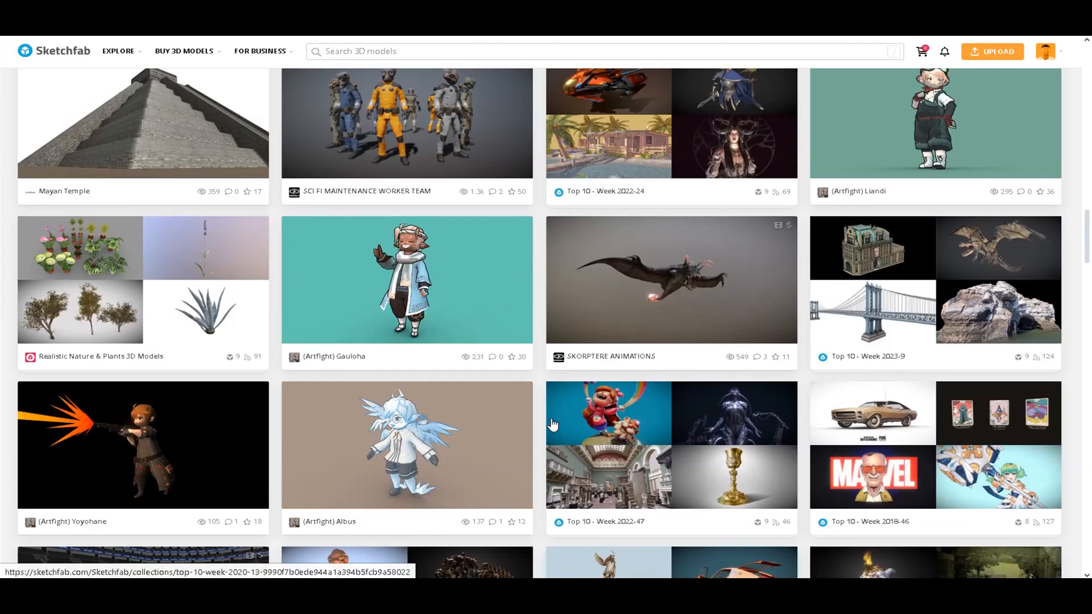
{"action": "scroll", "coordinate": [552, 423], "scroll_direction": "up", "scroll_amount": 15}
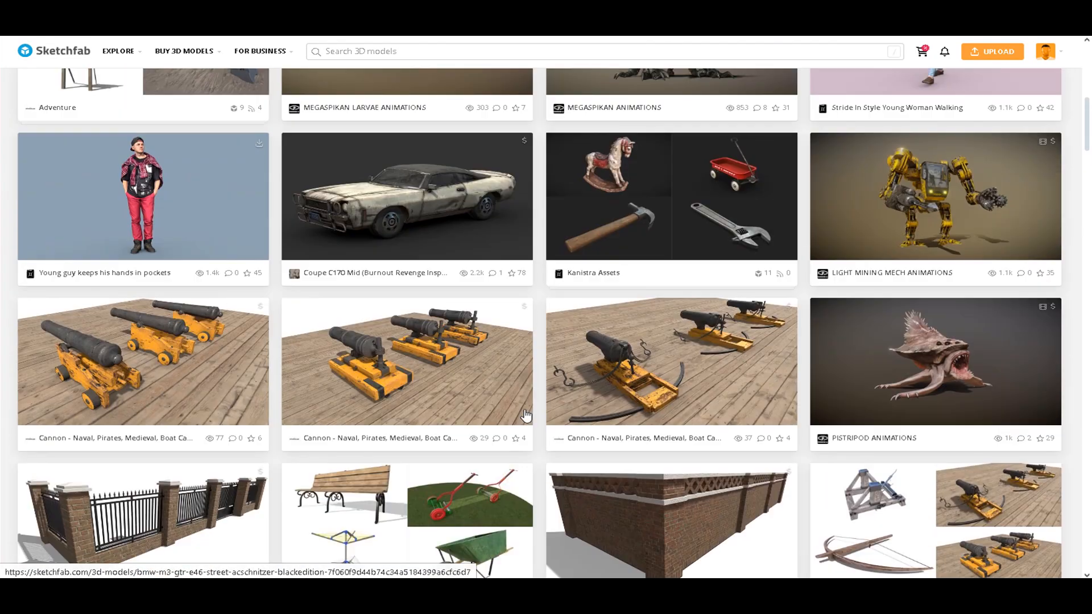
{"action": "scroll", "coordinate": [503, 396], "scroll_direction": "down", "scroll_amount": 6}
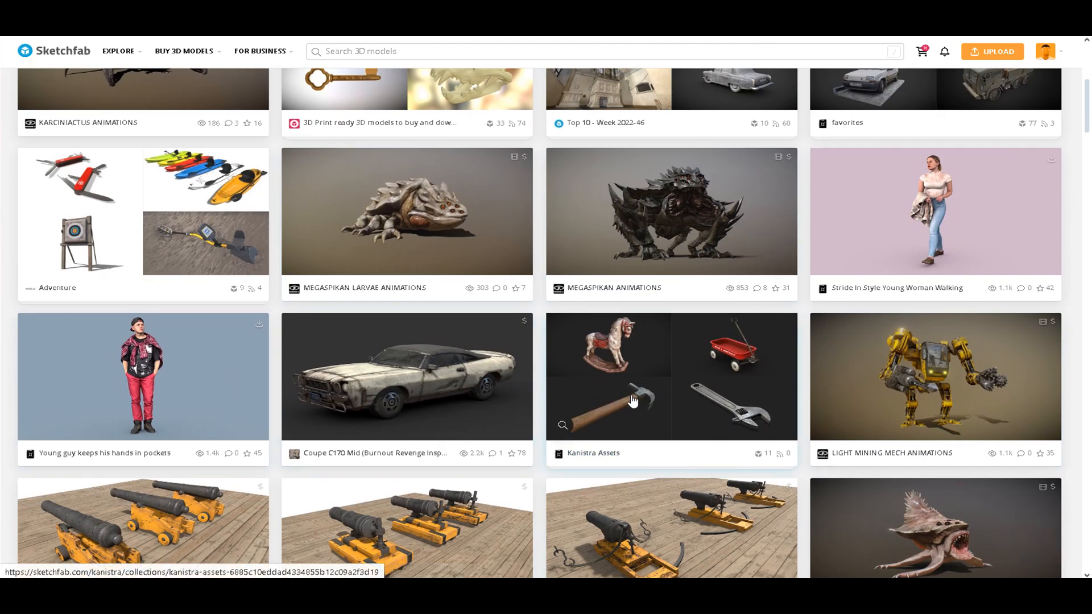
{"action": "scroll", "coordinate": [531, 470], "scroll_direction": "down", "scroll_amount": 6}
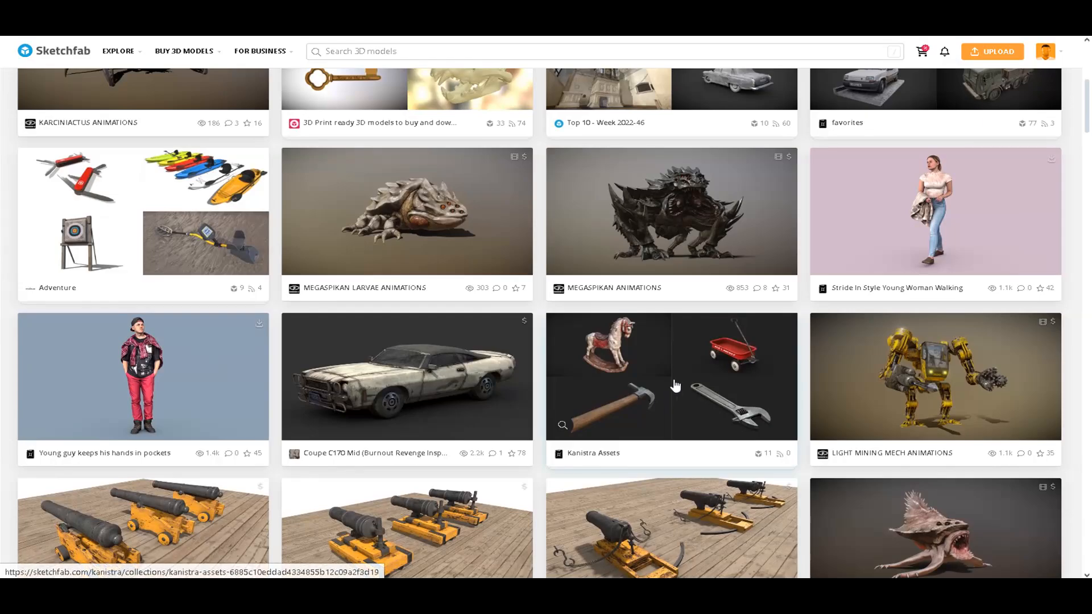
{"action": "scroll", "coordinate": [526, 384], "scroll_direction": "down", "scroll_amount": 6}
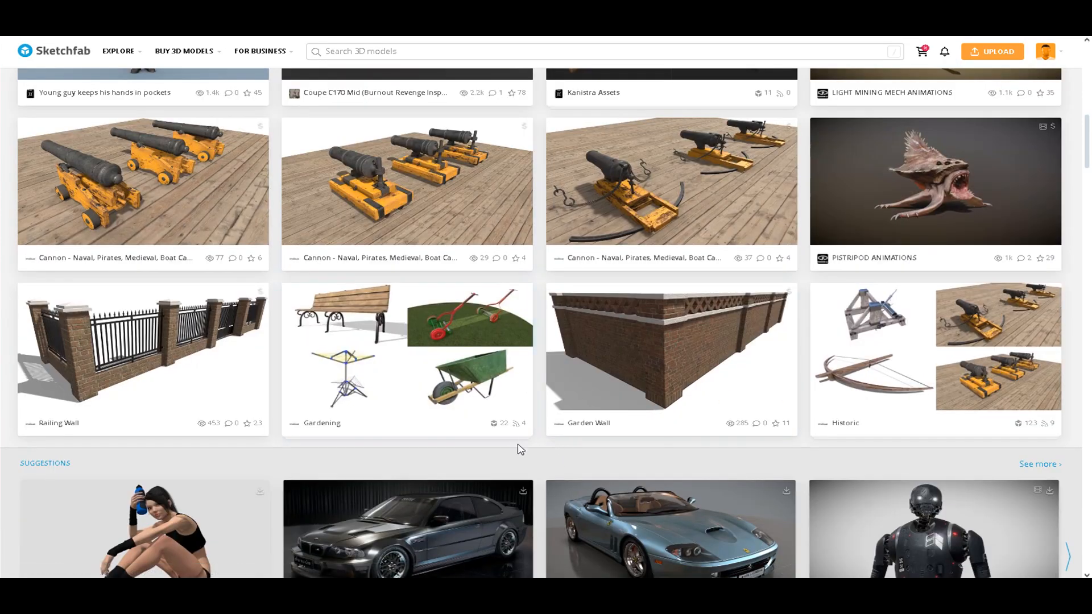
{"action": "scroll", "coordinate": [520, 449], "scroll_direction": "down", "scroll_amount": 3}
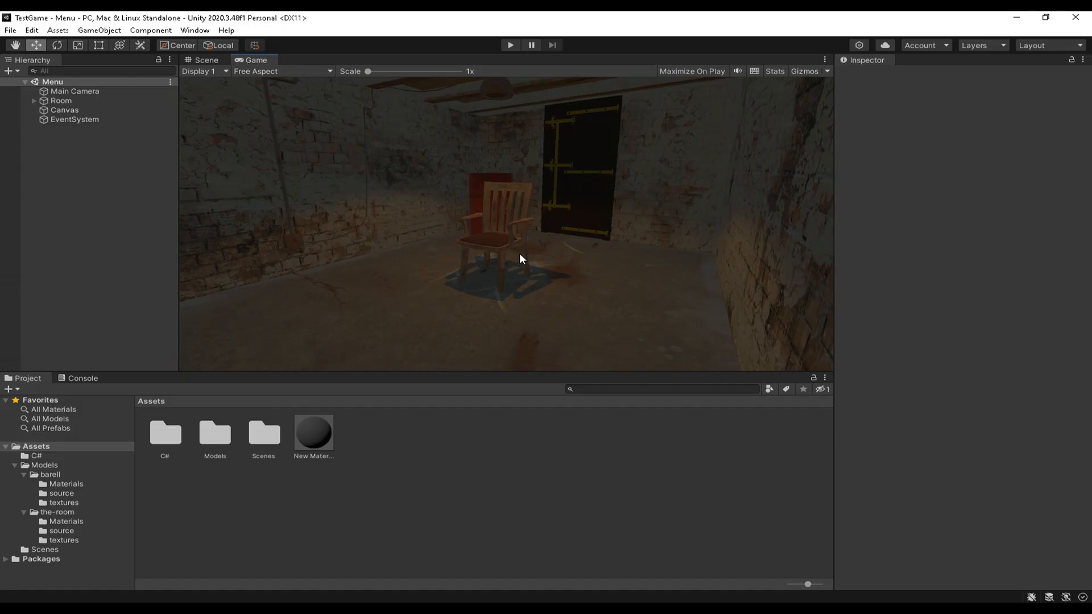
- Back in Unity, switch the scene view to 2D and frame the Canvas
{"action": "left_click", "coordinate": [204, 60]}
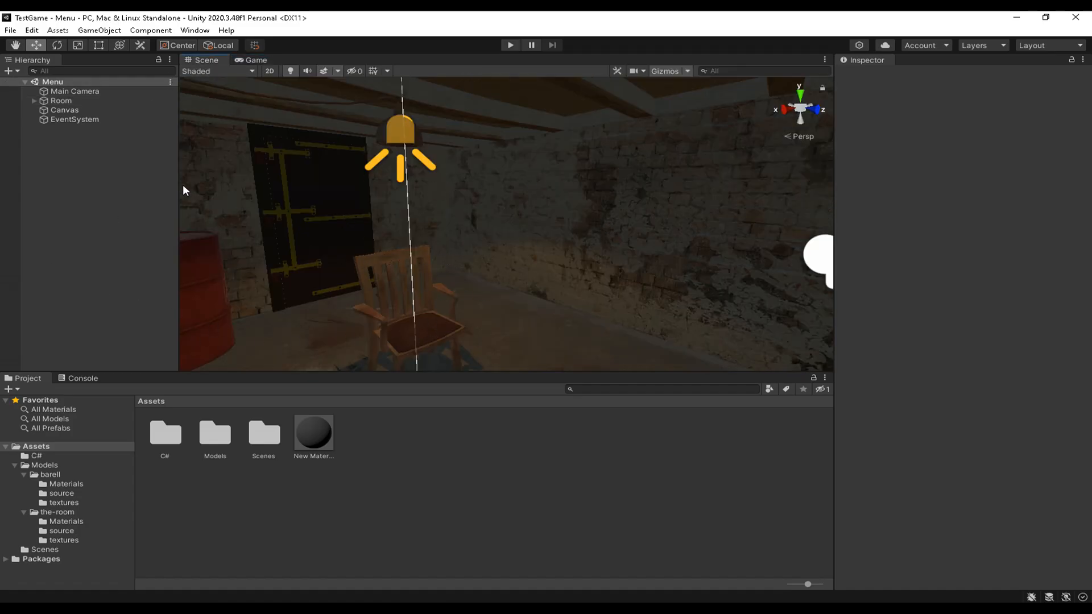
{"action": "left_click", "coordinate": [269, 71]}
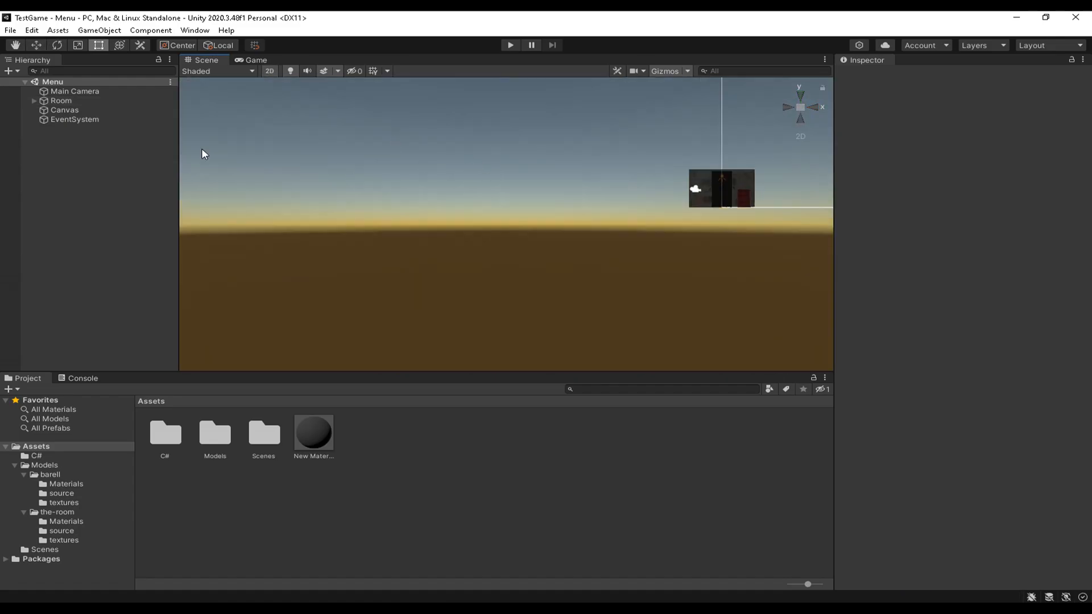
{"action": "double_click", "coordinate": [67, 109]}
{"action": "key", "text": "t"}
- Add a UI Image to the Canvas and stretch it to fill the canvas, about 1920 by 956
{"action": "right_click", "coordinate": [67, 109]}
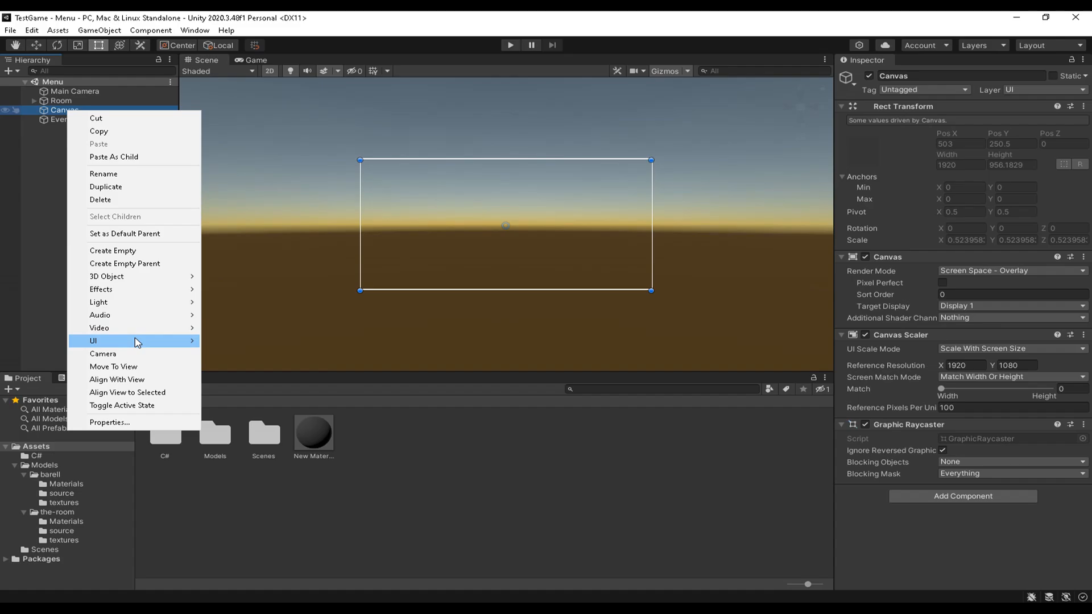
{"action": "mouse_move", "coordinate": [125, 341]}
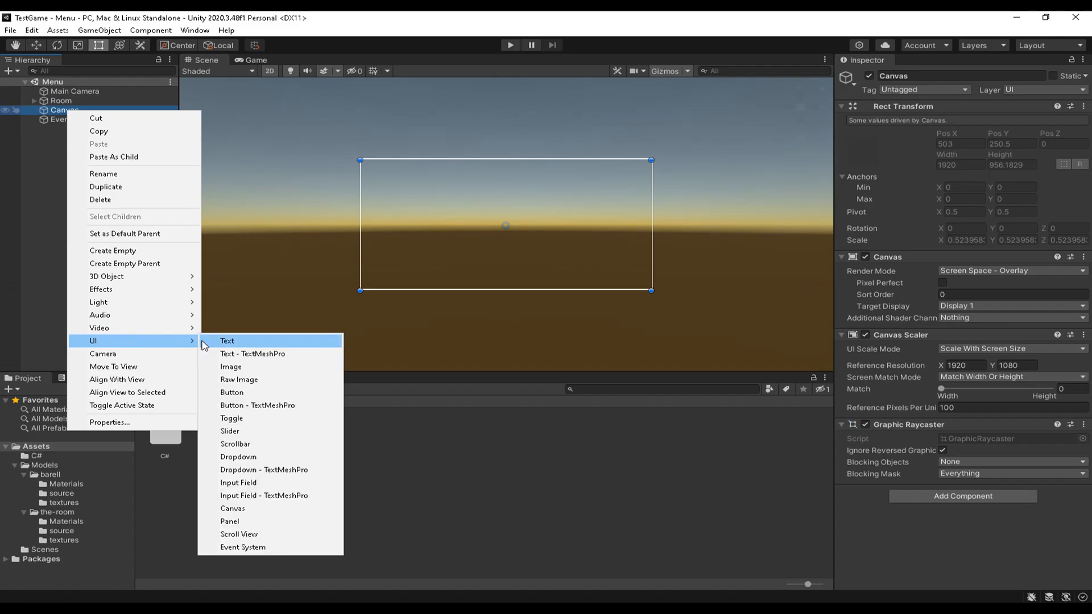
{"action": "left_click", "coordinate": [248, 369]}
{"action": "key", "text": "Return"}
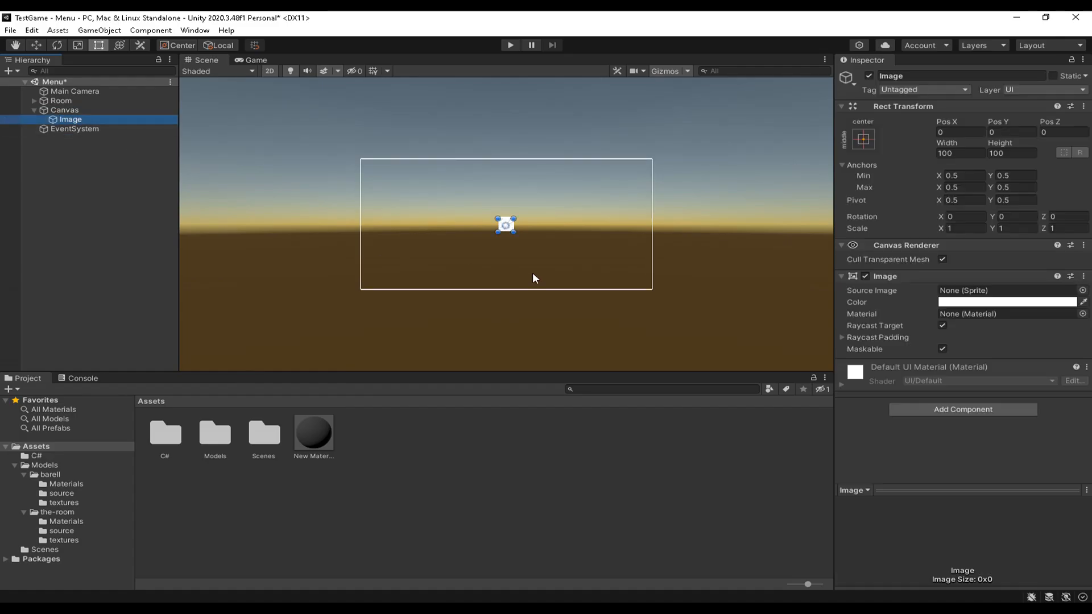
{"action": "left_click_drag", "start_coordinate": [498, 221], "coordinate": [651, 291]}
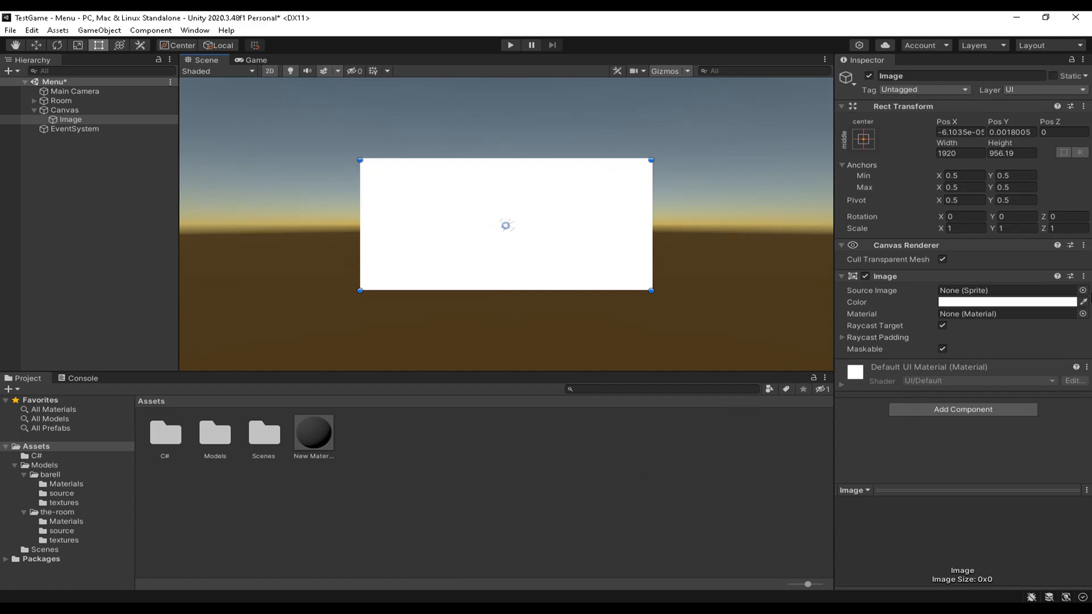
- View the sprite choices for the image's source without picking one, and delete the Image from the Canvas
{"action": "left_click", "coordinate": [1082, 290]}
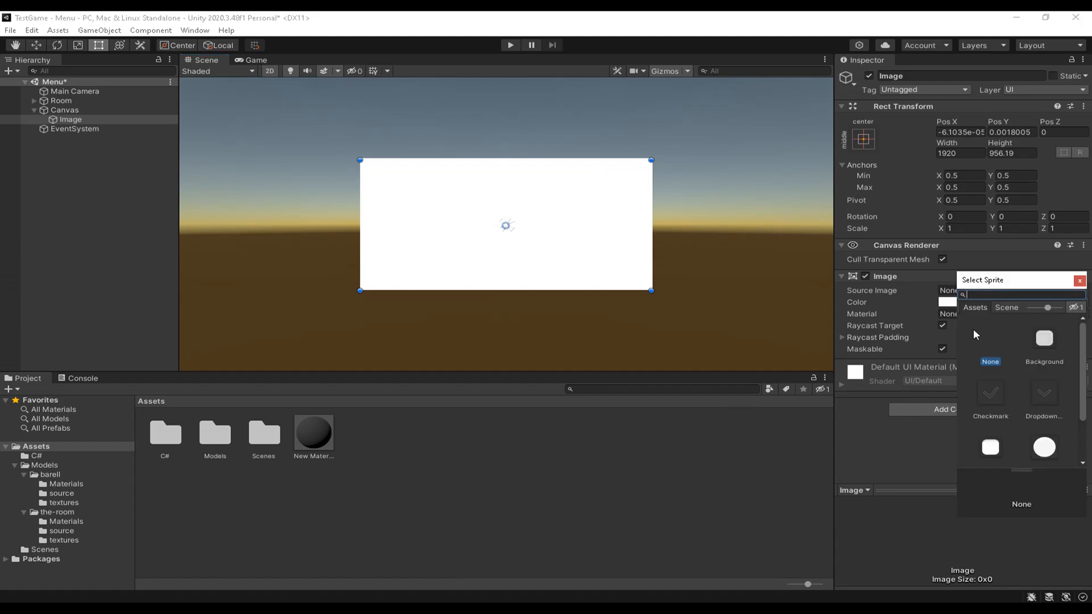
{"action": "left_click", "coordinate": [1079, 280]}
{"action": "left_click", "coordinate": [68, 122]}
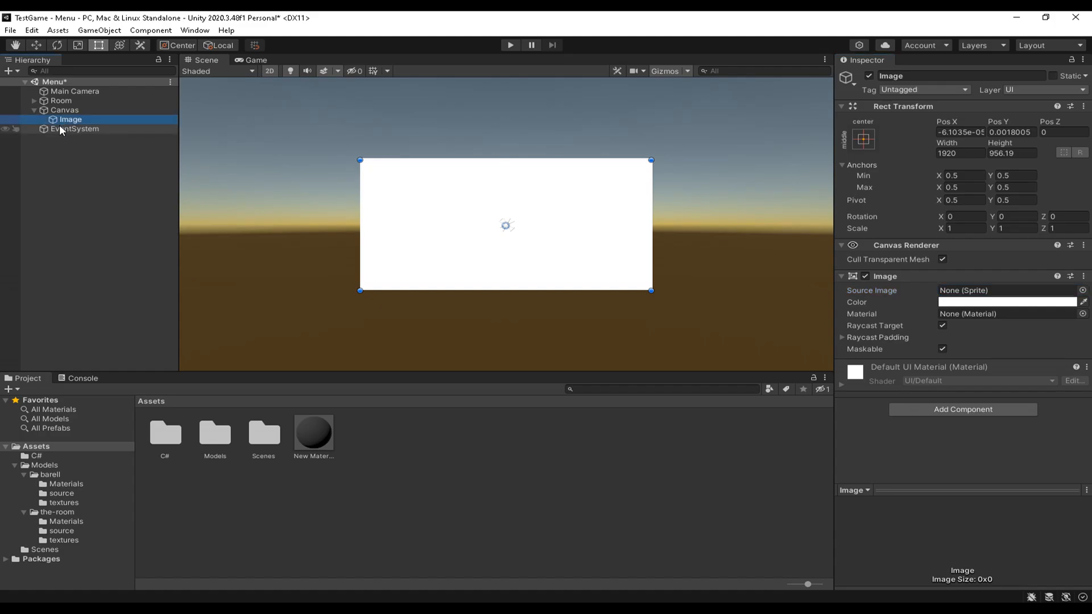
{"action": "key", "text": "Delete"}
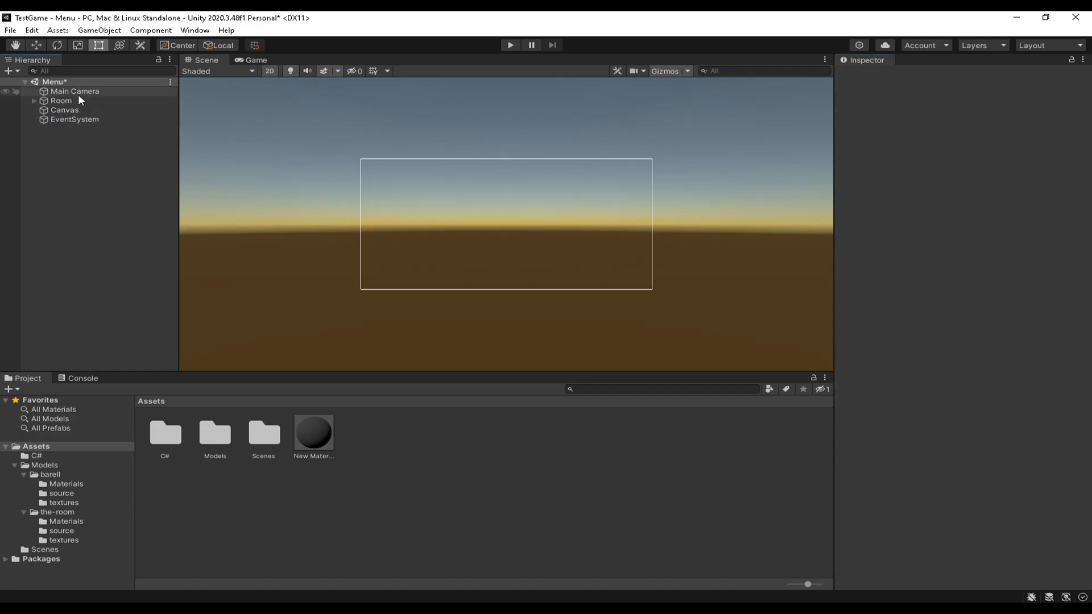
- Review the Main Camera's Clear Flags options without changing them, and preview the room through the game camera
{"action": "left_click", "coordinate": [43, 101]}
{"action": "left_click", "coordinate": [71, 91]}
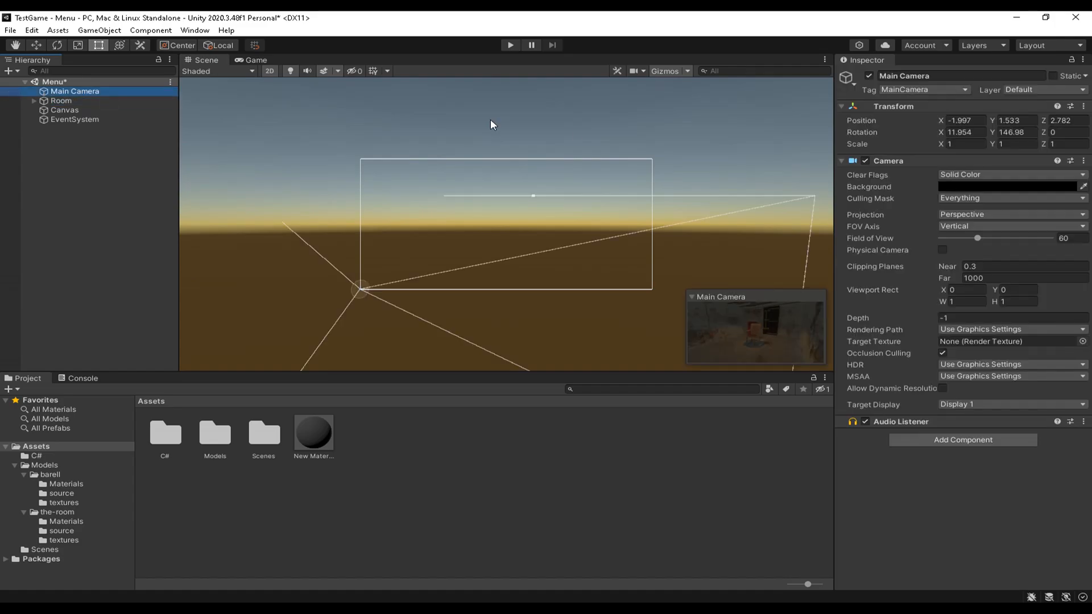
{"action": "left_click", "coordinate": [972, 176]}
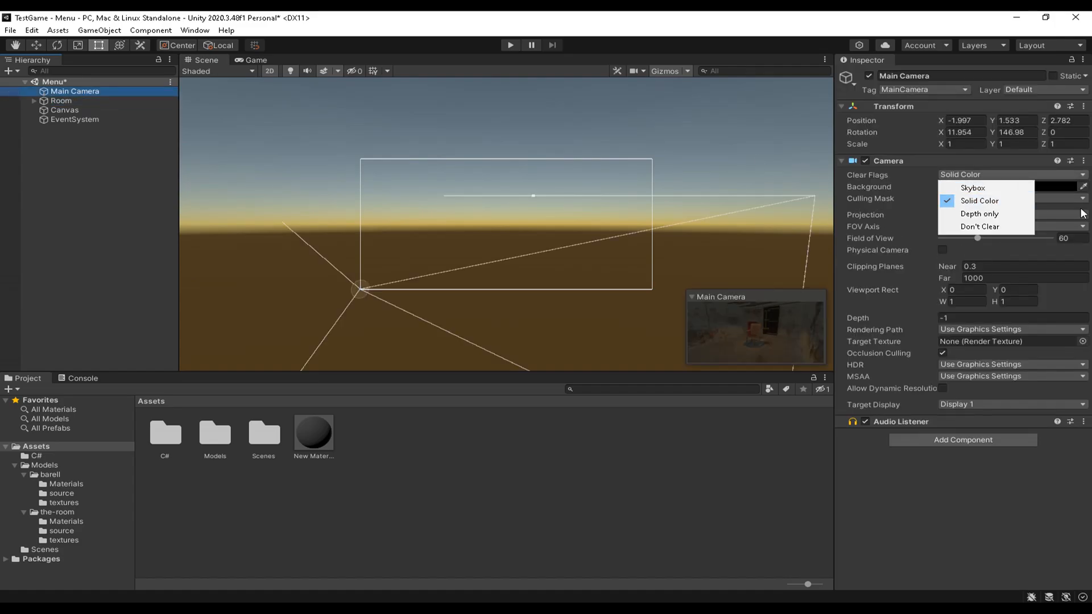
{"action": "left_click", "coordinate": [923, 177]}
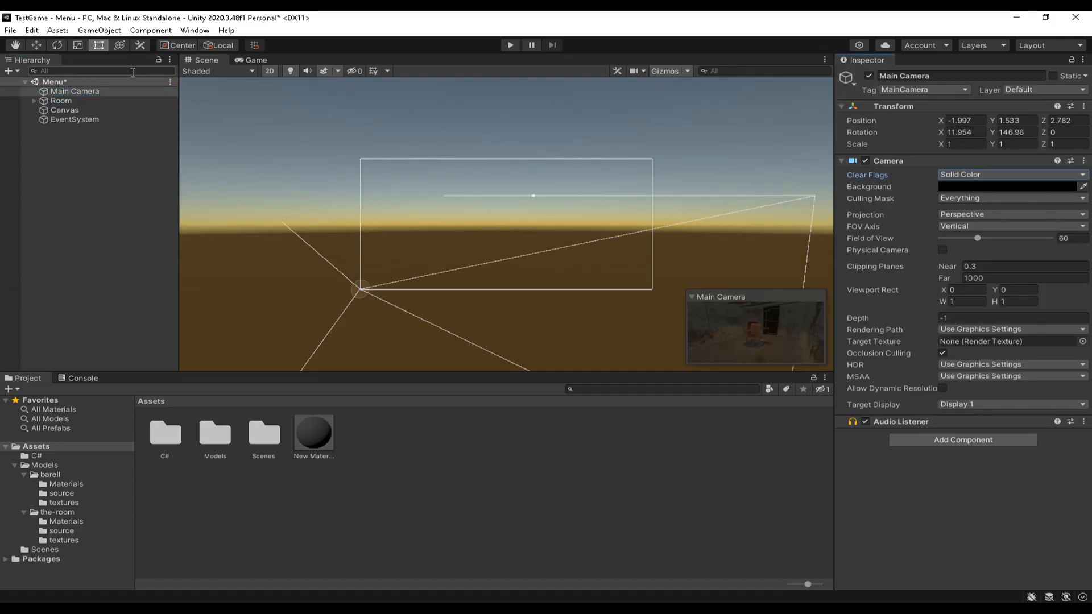
{"action": "left_click", "coordinate": [73, 102]}
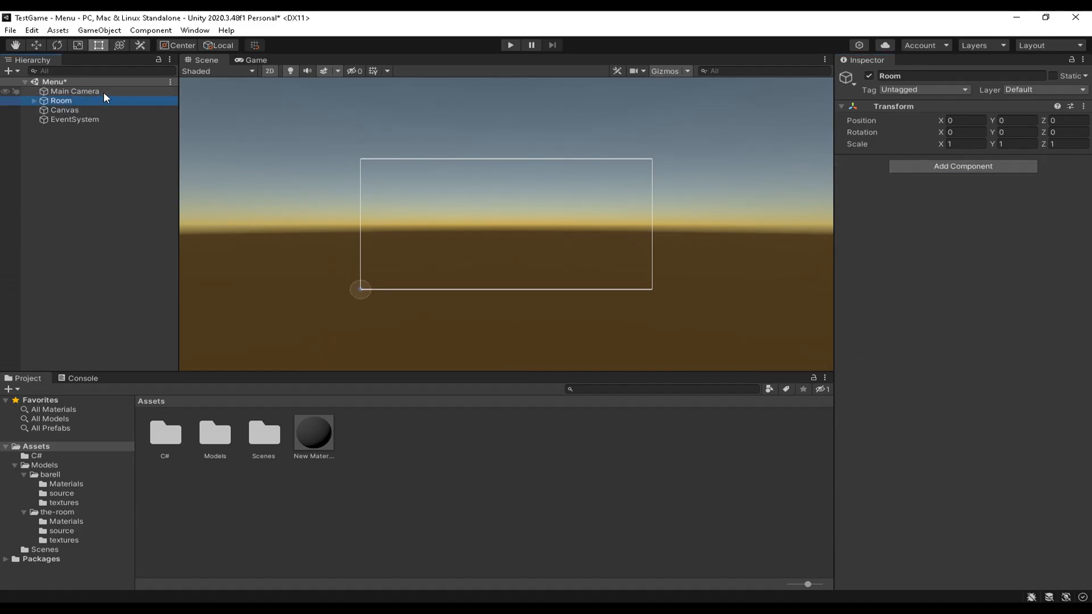
{"action": "left_click", "coordinate": [249, 60]}
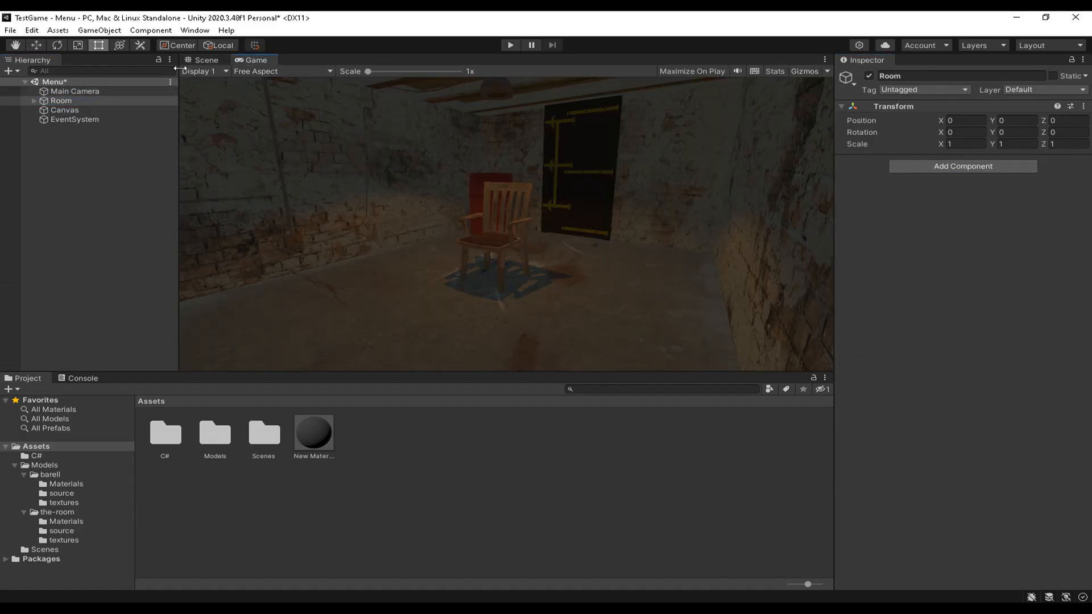
{"action": "left_click", "coordinate": [202, 60]}
- Place the Canvas below EventSystem in the scene hierarchy and add a UI Button named PlayButton to the Canvas
{"action": "left_click", "coordinate": [49, 178]}
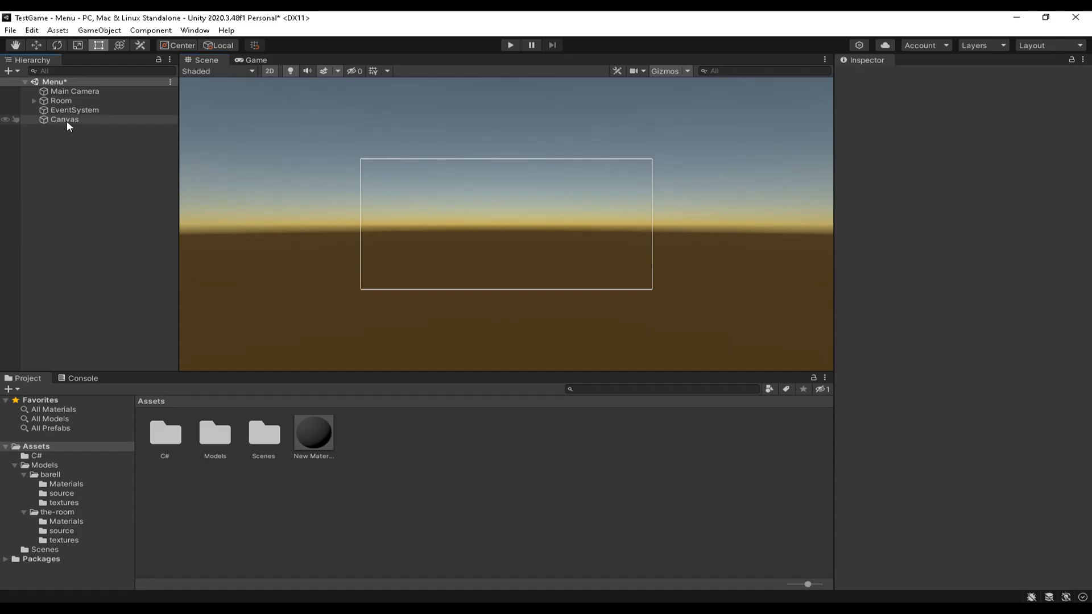
{"action": "left_click", "coordinate": [67, 120]}
{"action": "right_click", "coordinate": [67, 121]}
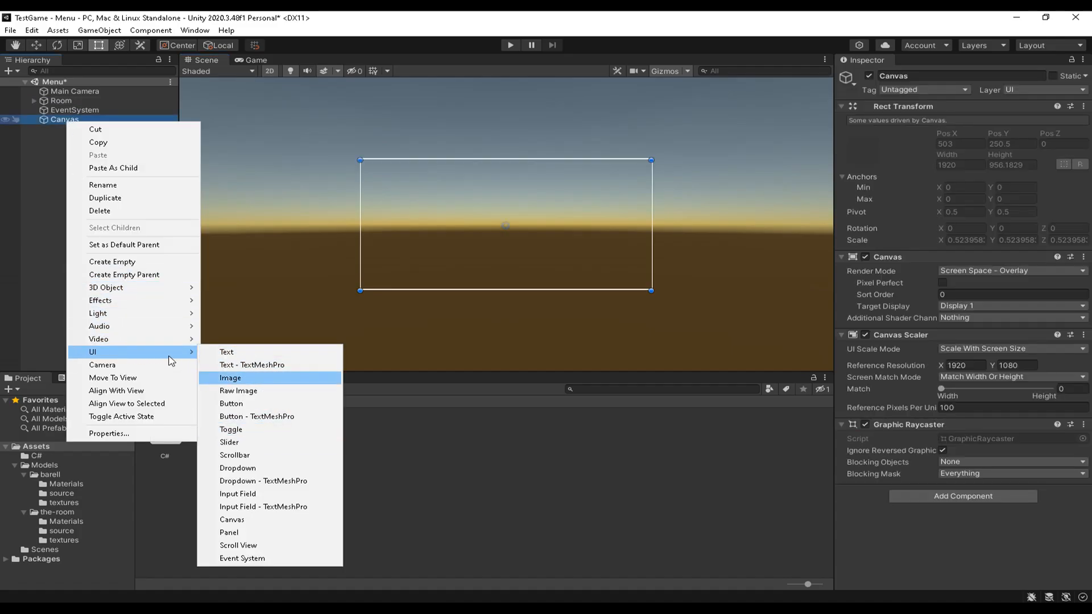
{"action": "mouse_move", "coordinate": [180, 353]}
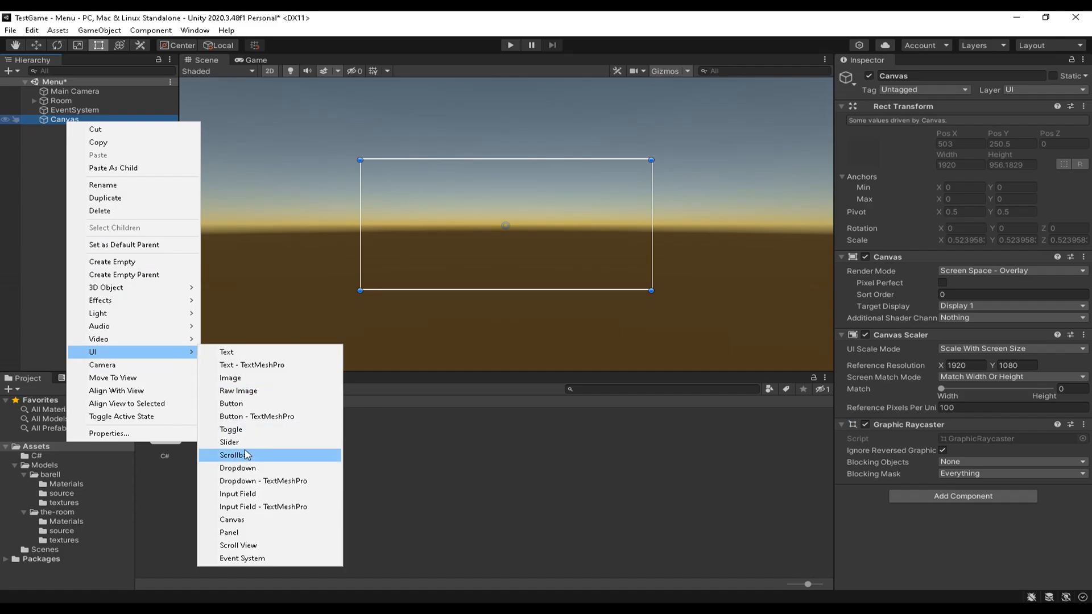
{"action": "left_click", "coordinate": [236, 403]}
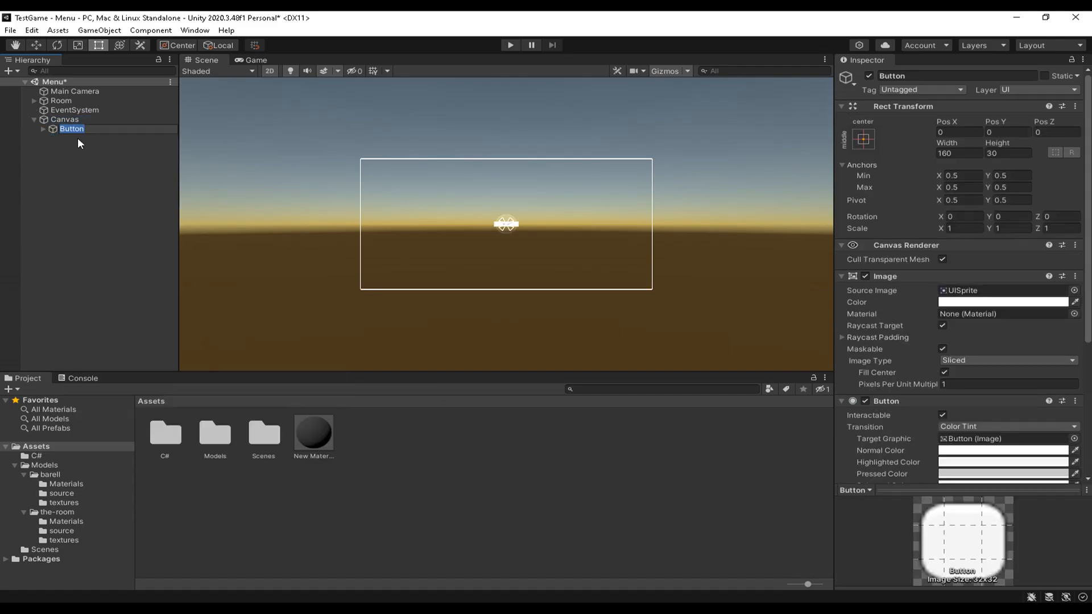
{"action": "left_click", "coordinate": [62, 127]}
{"action": "type", "text": "Play"}
{"action": "left_click", "coordinate": [104, 243]}
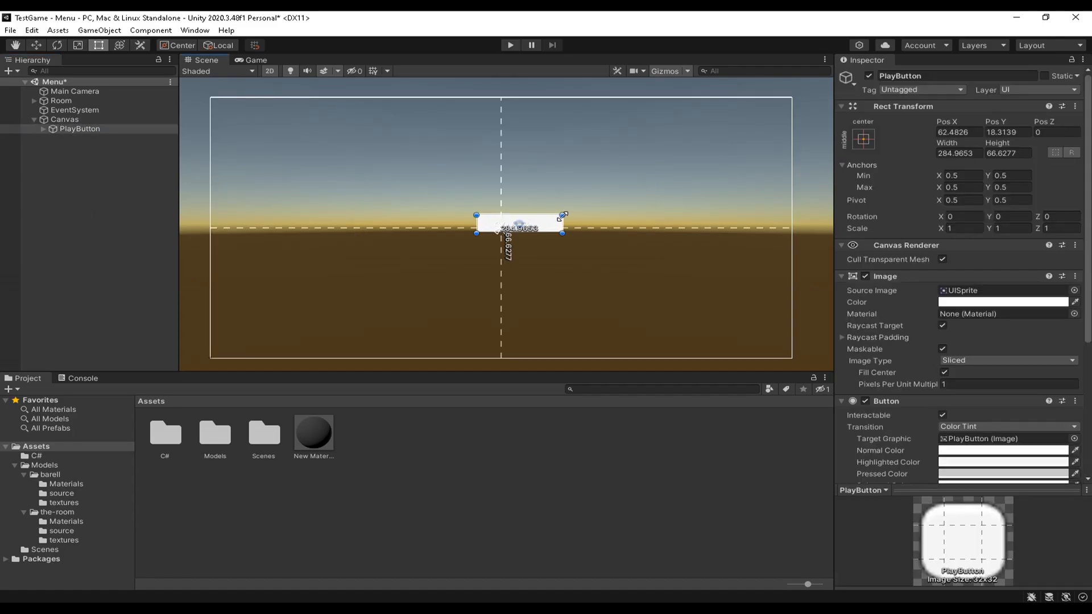
- Resize PlayButton to about 285 by 67, centre it in the Canvas, and label it "Play" in a larger font
{"action": "left_click_drag", "start_coordinate": [545, 228], "coordinate": [527, 232]}
{"action": "left_click", "coordinate": [43, 128]}
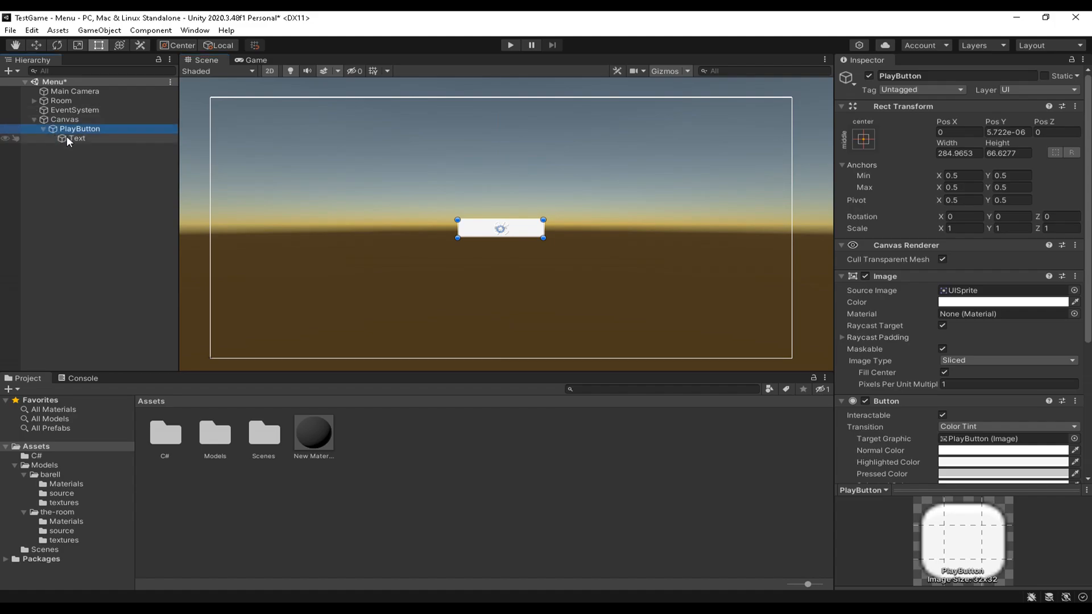
{"action": "left_click", "coordinate": [67, 137]}
{"action": "left_click", "coordinate": [933, 312]}
{"action": "type", "text": "Play"}
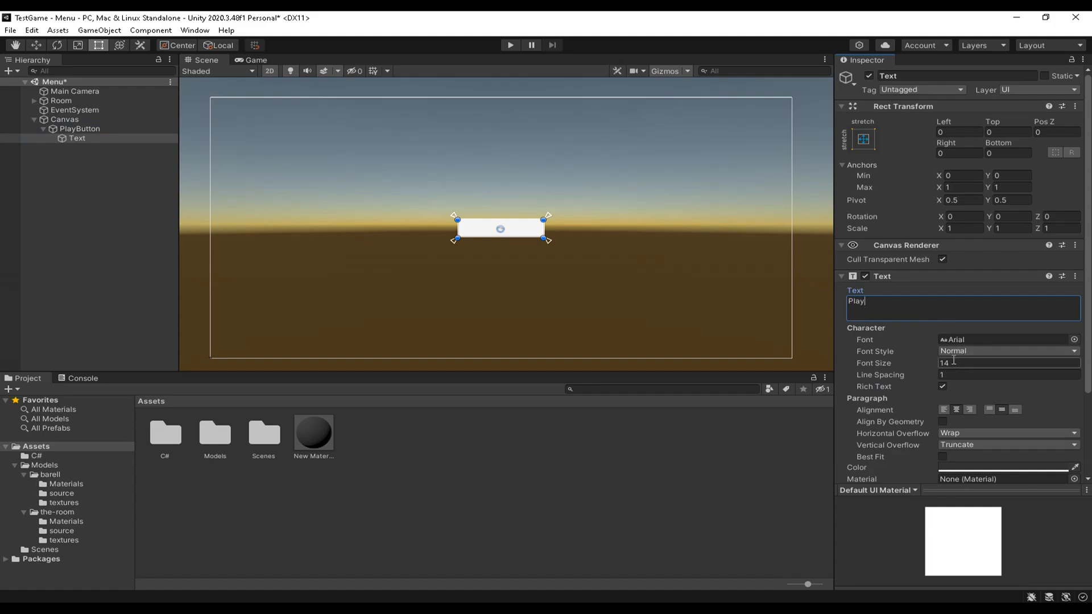
{"action": "left_click_drag", "start_coordinate": [925, 362], "coordinate": [950, 362]}
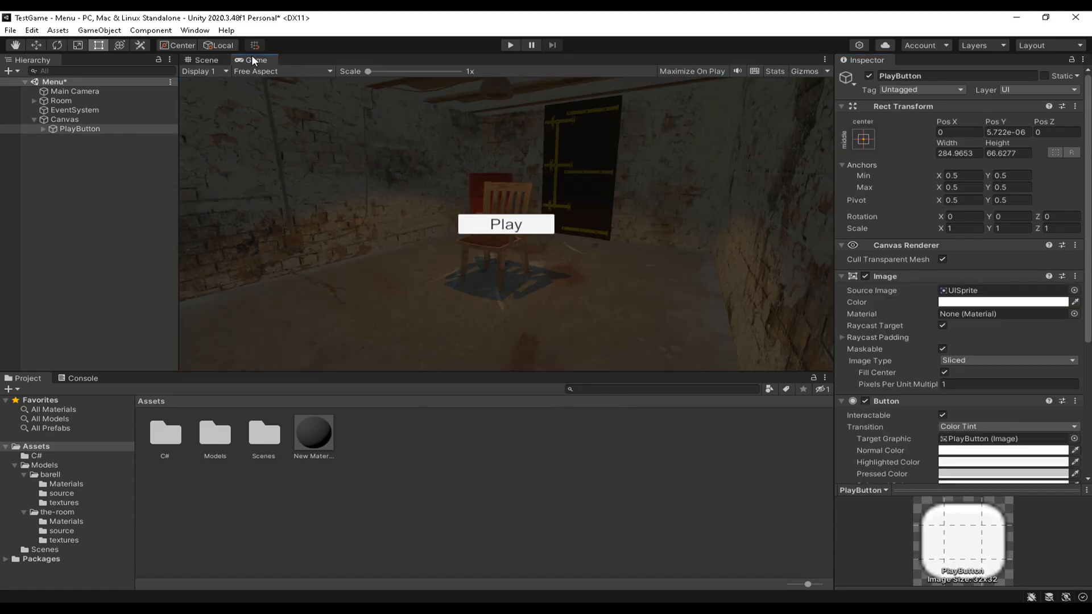
{"action": "left_click", "coordinate": [202, 58]}
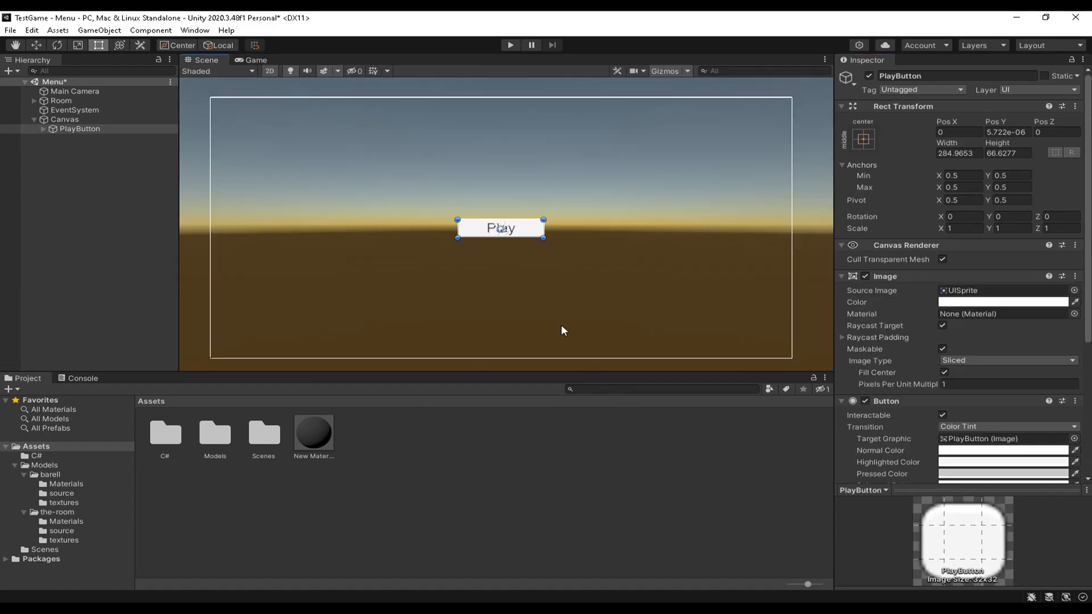
- Make three copies of PlayButton and place them inside the Canvas below the original
{"action": "right_click", "coordinate": [71, 184]}
{"action": "right_click", "coordinate": [81, 130]}
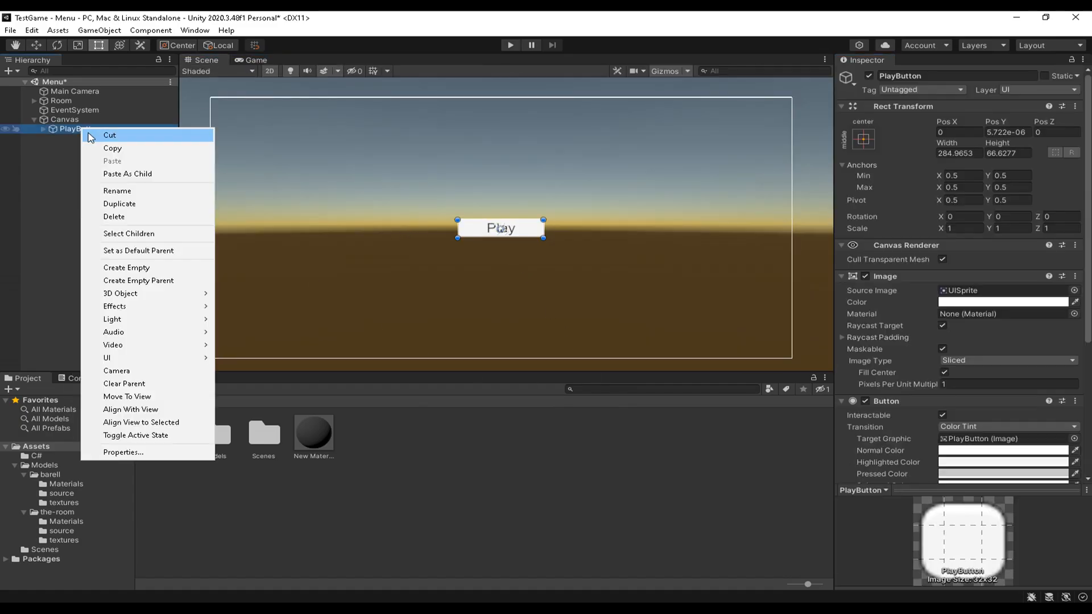
{"action": "left_click", "coordinate": [69, 161]}
{"action": "right_click", "coordinate": [69, 161]}
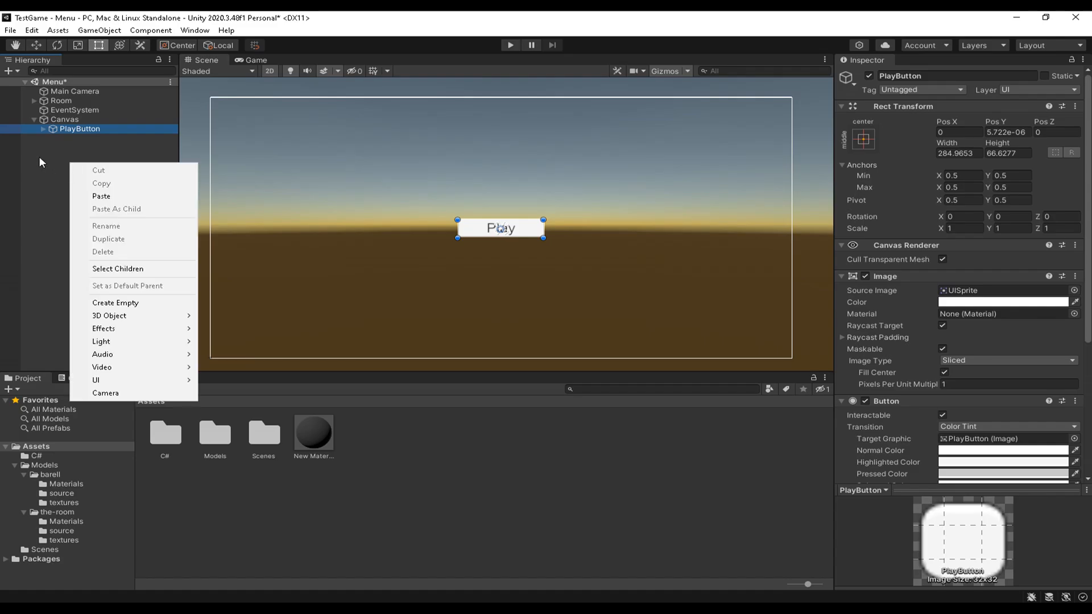
{"action": "left_click", "coordinate": [43, 157]}
{"action": "key", "text": "ctrl+v"}
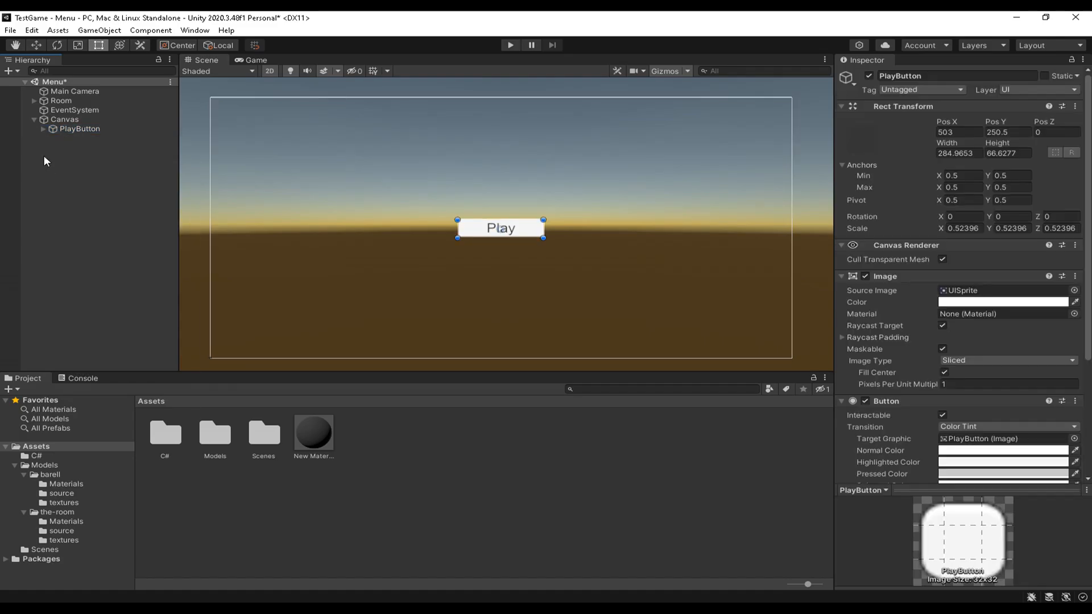
{"action": "key", "text": "ctrl+v"}
{"action": "key", "text": "ctrl+v"}
{"action": "left_click", "coordinate": [68, 139], "text": "shift"}
{"action": "left_click_drag", "start_coordinate": [68, 139], "coordinate": [68, 118]}
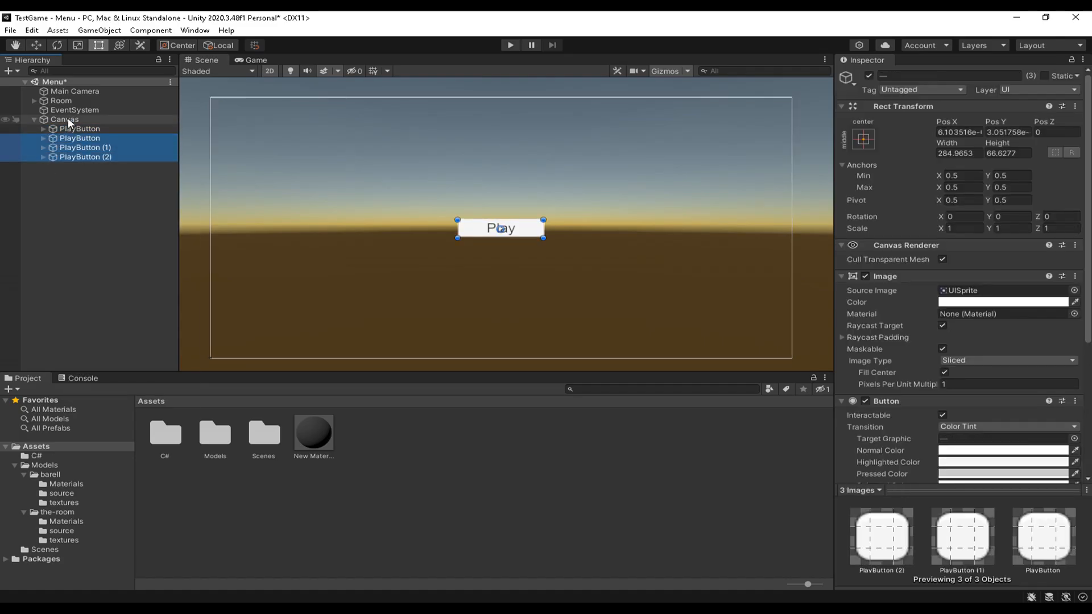
- Rename the first PlayButton copy as SettingsButton
{"action": "left_click", "coordinate": [90, 138]}
{"action": "left_click", "coordinate": [900, 76]}
{"action": "key", "text": "BackSpace"}
{"action": "key", "text": "BackSpace"}
{"action": "key", "text": "BackSpace"}
{"action": "key", "text": "BackSpace"}
{"action": "type", "text": "Settings"}
{"action": "key", "text": "Return"}
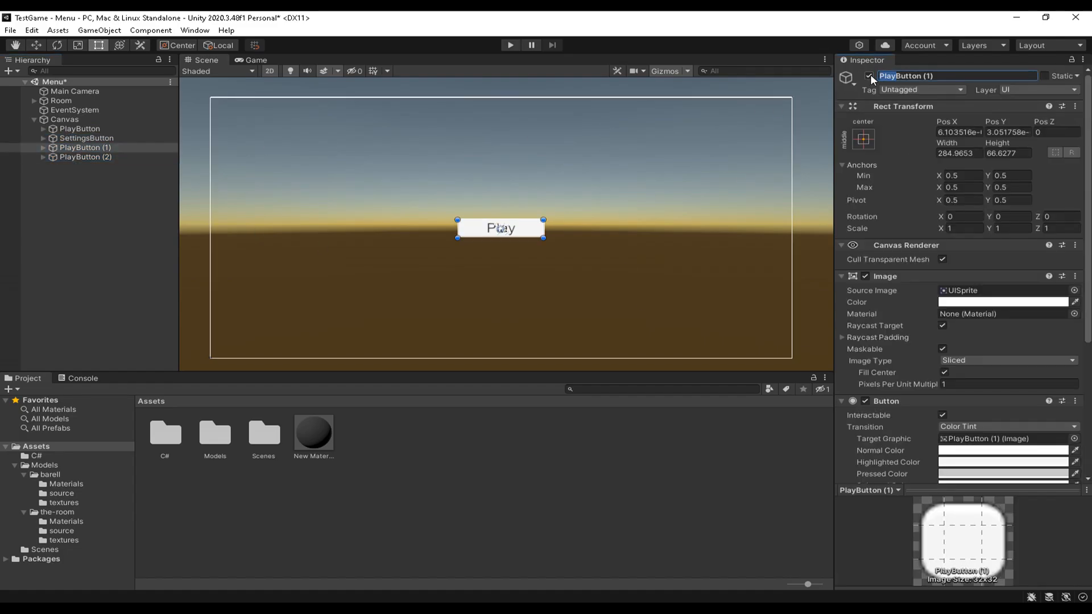
- Rename PlayButton (2) as QuitButton and PlayButton (1) as InfoButton
{"action": "left_click", "coordinate": [85, 157]}
{"action": "left_click", "coordinate": [892, 76]}
{"action": "type", "text": "QuitButton"}
{"action": "key", "text": "Return"}
{"action": "left_click", "coordinate": [165, 147]}
{"action": "left_click", "coordinate": [922, 75]}
{"action": "key", "text": "BackSpace"}
{"action": "left_click", "coordinate": [96, 228]}
- Set the SettingsButton's label text to "settings"
{"action": "left_click", "coordinate": [43, 138]}
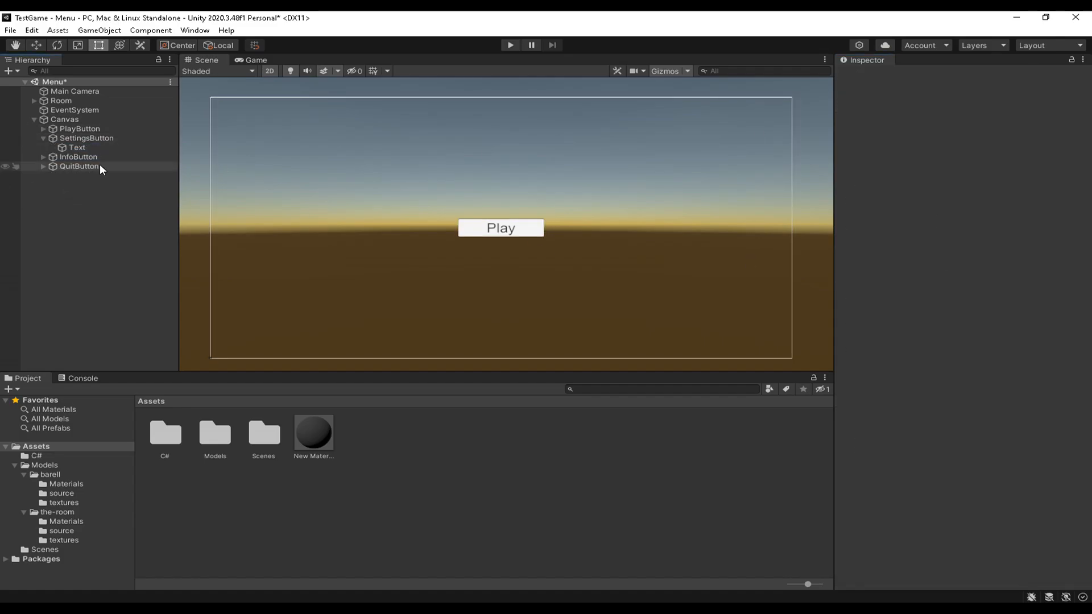
{"action": "left_click", "coordinate": [80, 148]}
{"action": "left_click", "coordinate": [926, 300]}
{"action": "type", "text": "settinf"}
{"action": "key", "text": "BackSpace"}
{"action": "type", "text": "gs"}
{"action": "left_click", "coordinate": [43, 138]}
- Set the InfoButton's label text to "Info" and the QuitButton's label text to "Quit"
{"action": "left_click", "coordinate": [43, 148]}
{"action": "left_click", "coordinate": [76, 157]}
{"action": "left_click", "coordinate": [1013, 309]}
{"action": "type", "text": "In"}
{"action": "left_click", "coordinate": [44, 148]}
{"action": "left_click", "coordinate": [64, 157]}
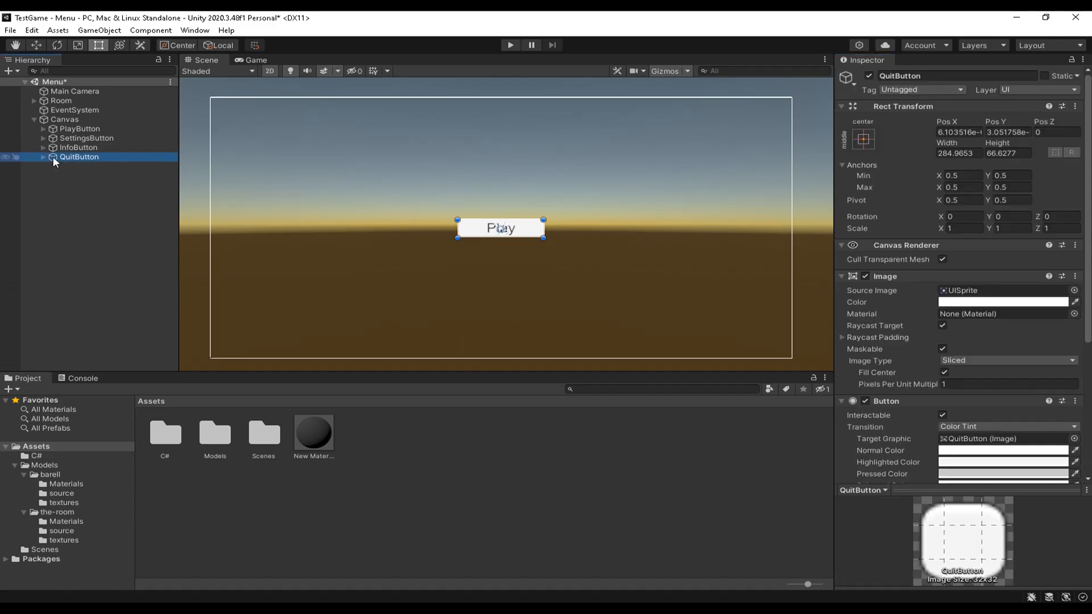
{"action": "left_click", "coordinate": [43, 157]}
{"action": "left_click", "coordinate": [76, 166]}
{"action": "left_click", "coordinate": [970, 302]}
{"action": "type", "text": "Quit"}
{"action": "left_click", "coordinate": [43, 157]}
- Arrange the four buttons in a column at X -715 near the Canvas's left edge, with a wider gap above Quit
{"action": "left_click", "coordinate": [86, 199]}
{"action": "left_click", "coordinate": [91, 129]}
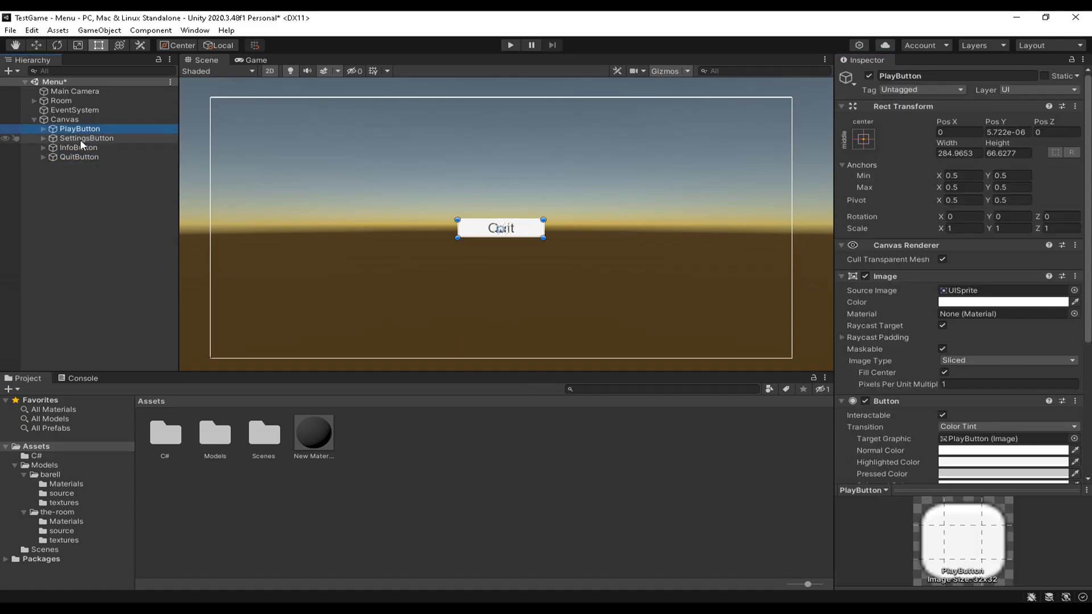
{"action": "key", "text": "Down"}
{"action": "key", "text": "Down"}
{"action": "key", "text": "Down"}
{"action": "left_click", "coordinate": [79, 139]}
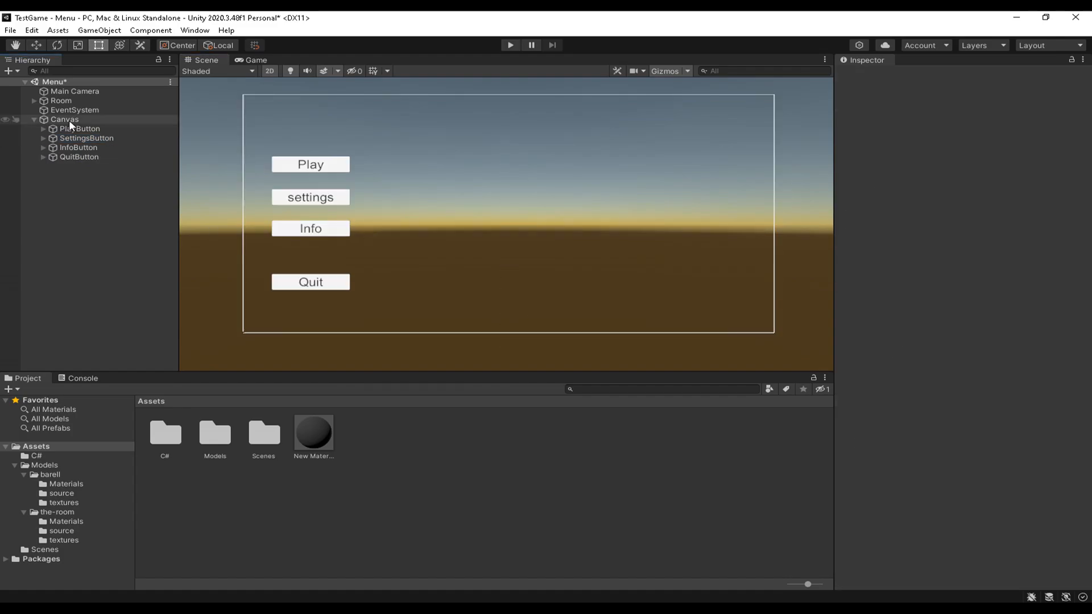
- Add a UI Panel to the Canvas and order it before the buttons so it renders behind them
{"action": "right_click", "coordinate": [69, 121]}
{"action": "mouse_move", "coordinate": [117, 351]}
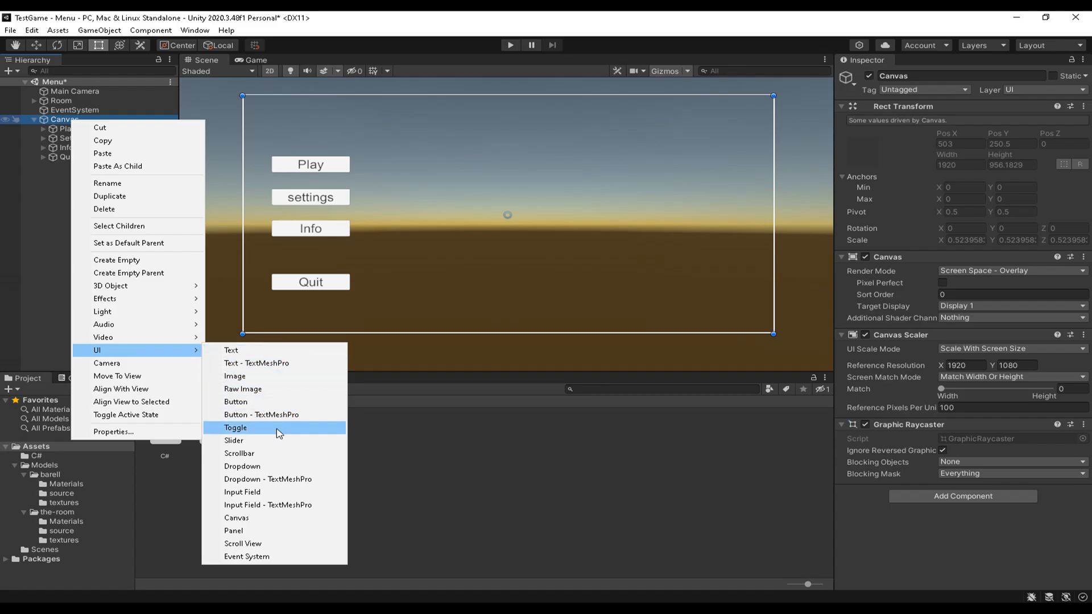
{"action": "left_click", "coordinate": [263, 530]}
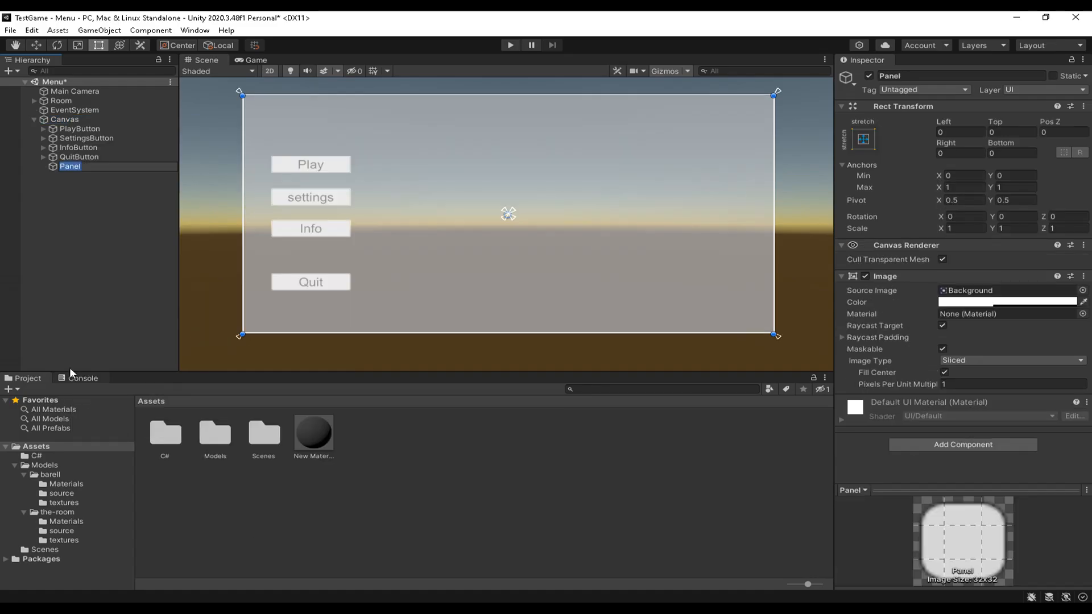
{"action": "left_click_drag", "start_coordinate": [76, 168], "coordinate": [80, 123]}
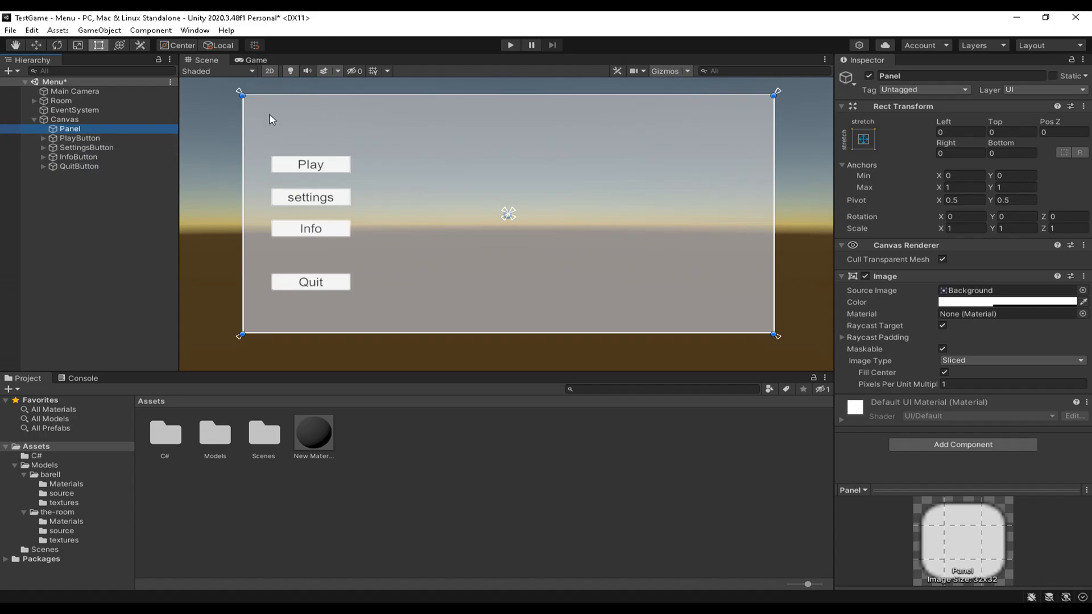
- Narrow the Panel to a full-height strip behind the buttons, with Left about 28 and Right about 1435
{"action": "left_click_drag", "start_coordinate": [774, 214], "coordinate": [382, 213]}
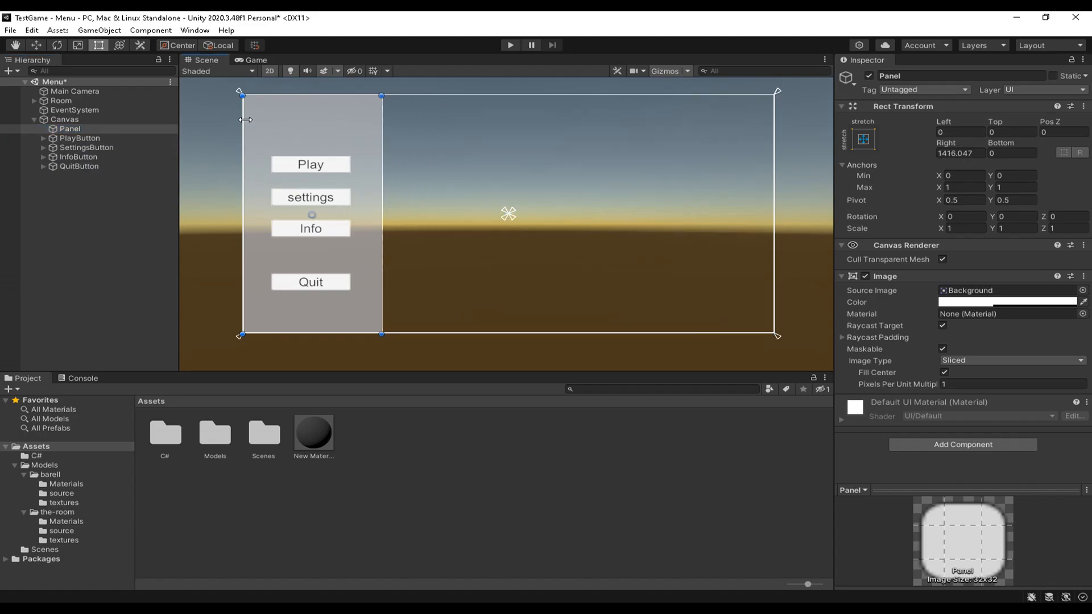
{"action": "left_click_drag", "start_coordinate": [245, 119], "coordinate": [252, 120]}
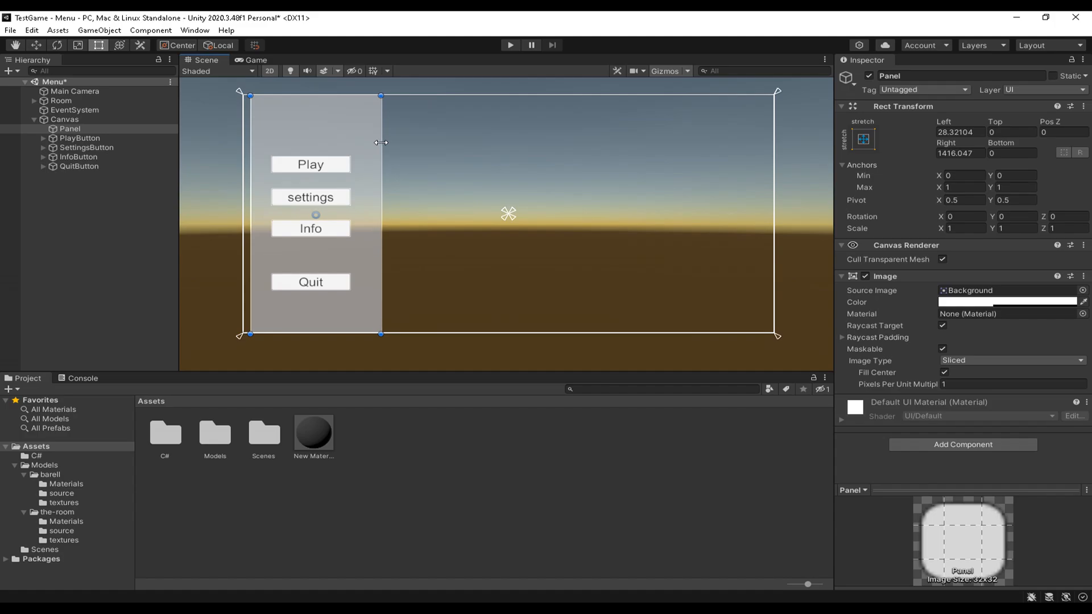
{"action": "left_click_drag", "start_coordinate": [382, 143], "coordinate": [377, 142]}
- Set the Panel's image color to black with an alpha of 150
{"action": "left_click", "coordinate": [965, 302]}
{"action": "left_click_drag", "start_coordinate": [976, 382], "coordinate": [976, 428]}
{"action": "left_click", "coordinate": [1063, 533]}
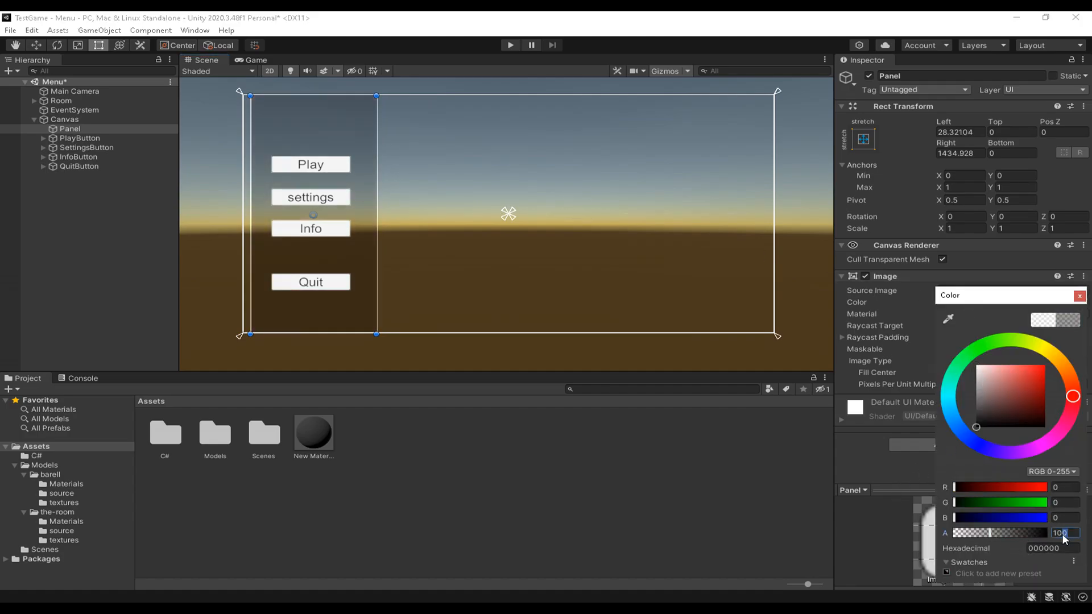
{"action": "type", "text": "150"}
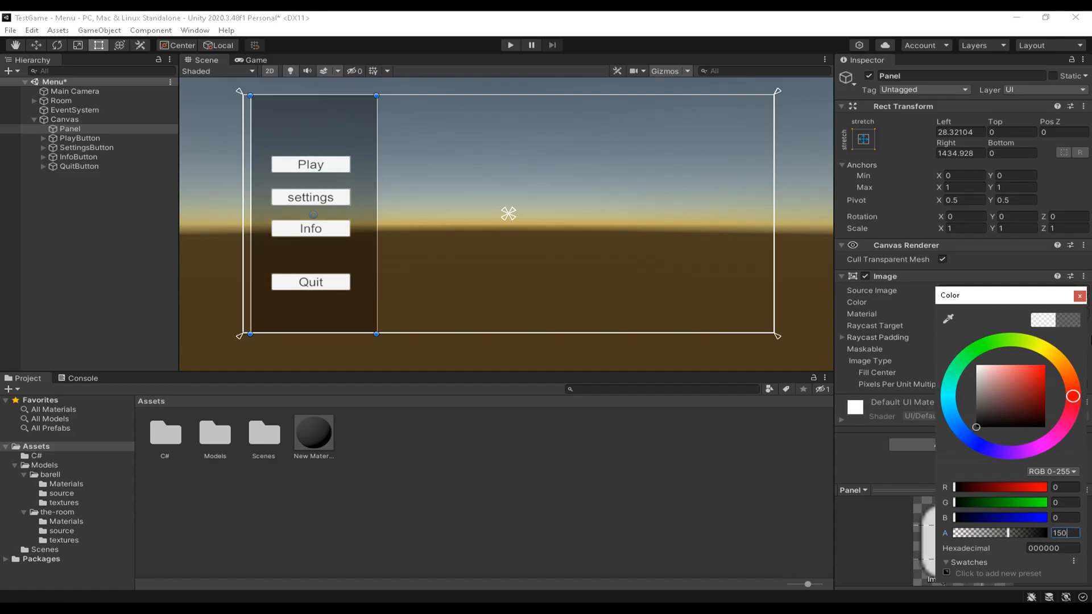
{"action": "left_click", "coordinate": [1079, 297]}
- Nest PlayButton, SettingsButton, InfoButton and QuitButton under the Panel
{"action": "left_click", "coordinate": [79, 138]}
{"action": "left_click", "coordinate": [83, 166], "text": "shift"}
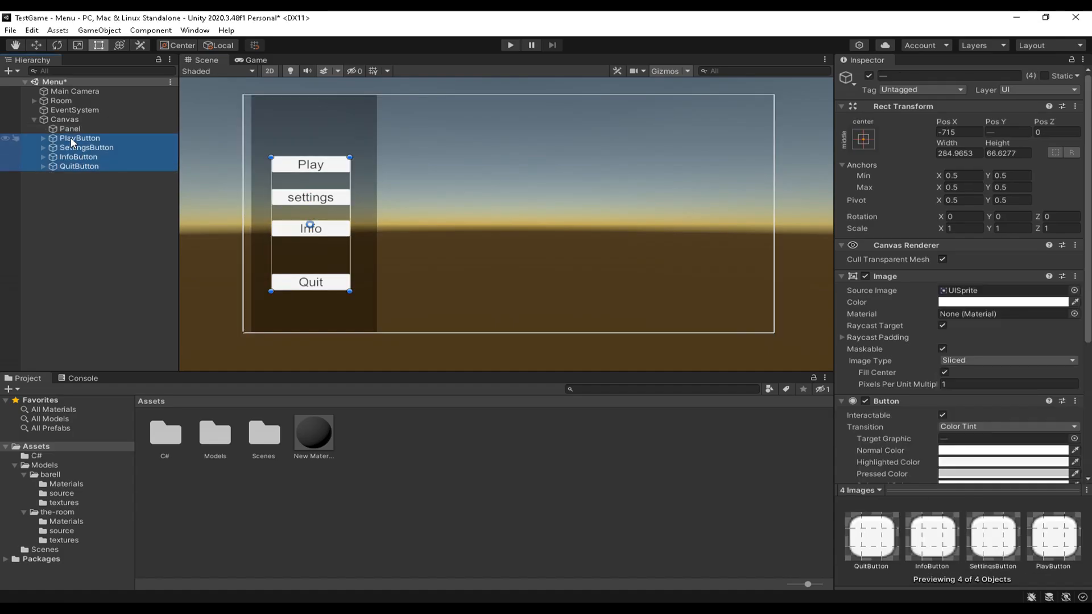
{"action": "left_click_drag", "start_coordinate": [70, 137], "coordinate": [88, 131]}
{"action": "left_click", "coordinate": [79, 201]}
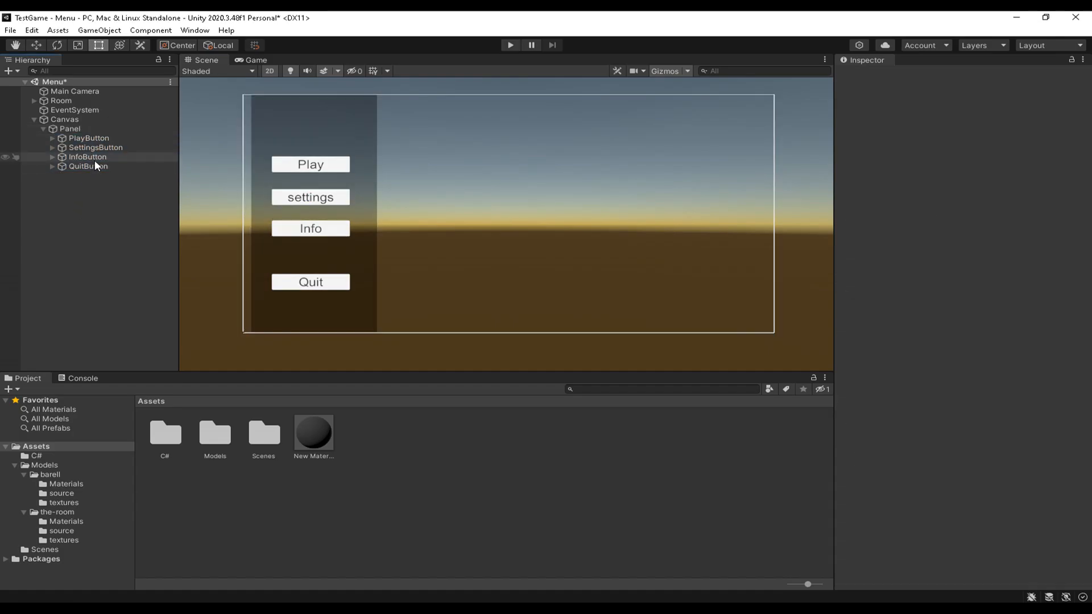
- Centre the four buttons horizontally in the Panel and shift them slightly upward, with QuitButton at Y -244
{"action": "left_click", "coordinate": [255, 59]}
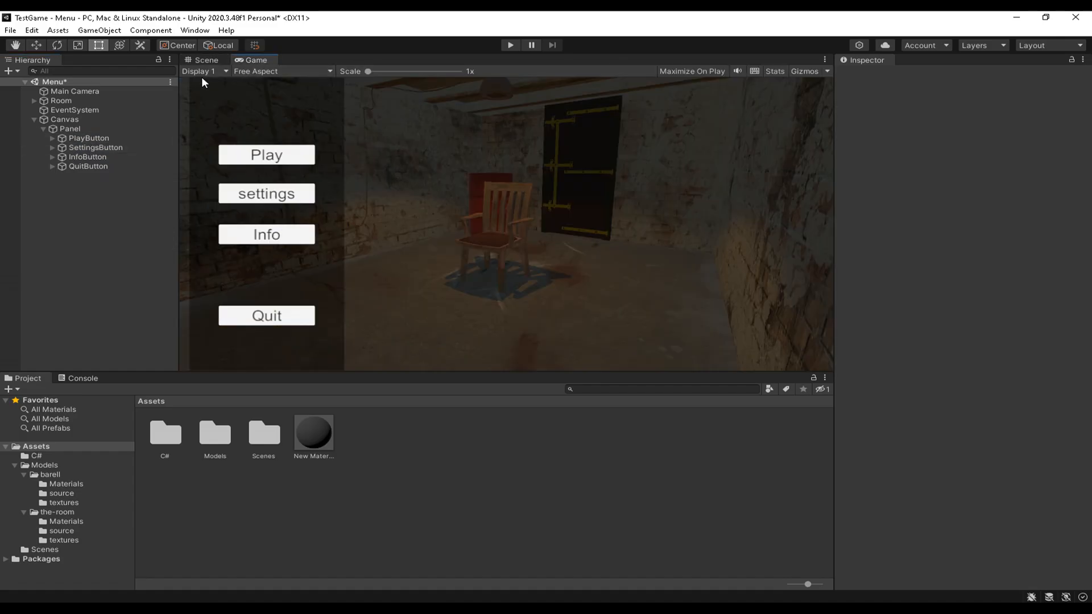
{"action": "left_click", "coordinate": [190, 60]}
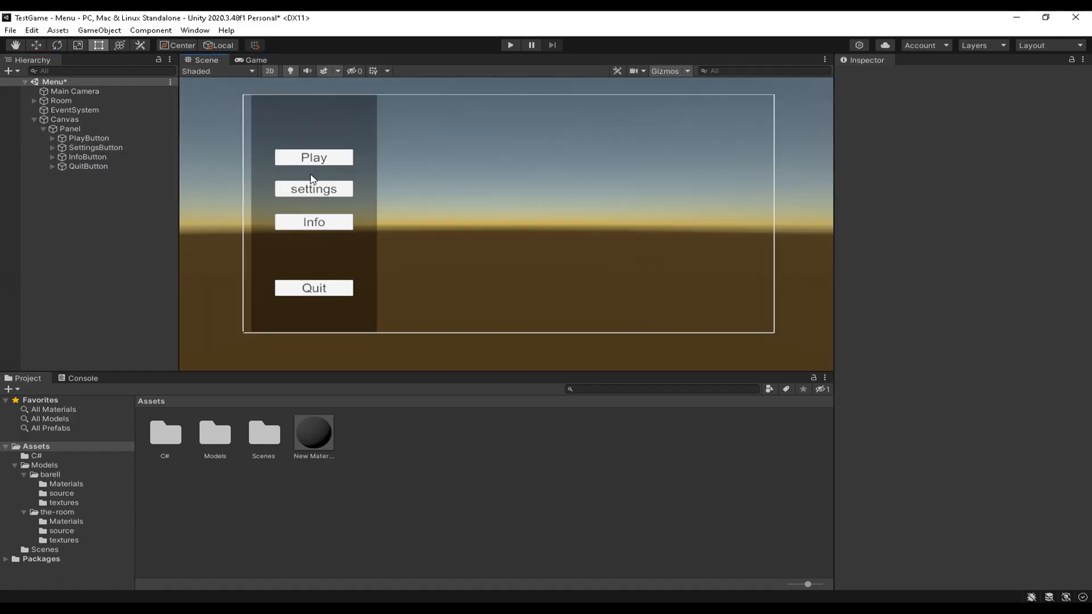
{"action": "left_click", "coordinate": [314, 160]}
{"action": "left_click_drag", "start_coordinate": [323, 156], "coordinate": [321, 145]}
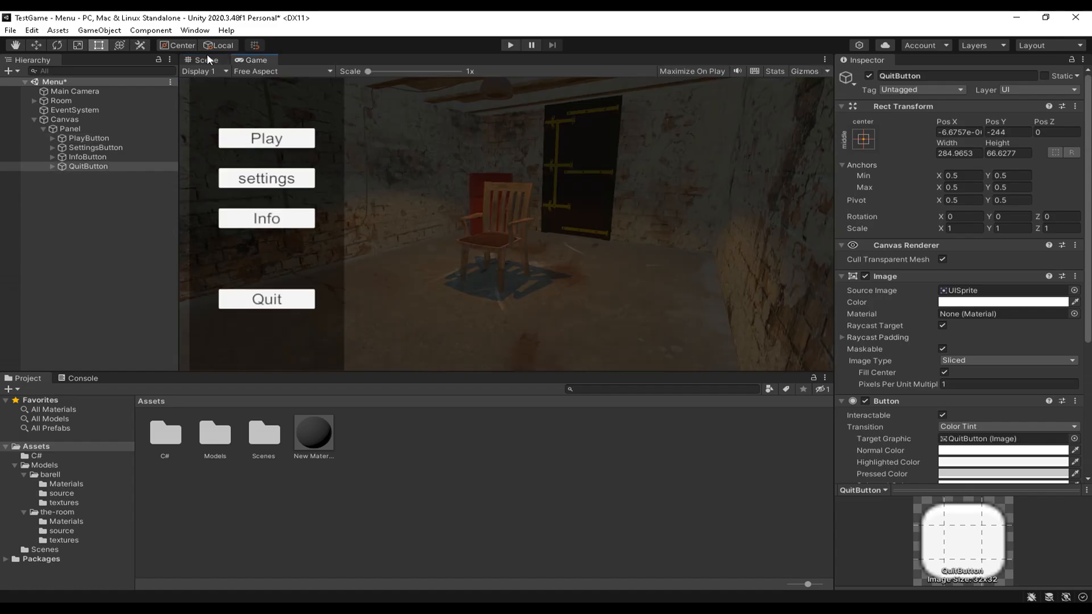
- Add a full-size translucent black UI Panel under the Canvas and name it SettingsPanel
{"action": "left_click", "coordinate": [208, 56]}
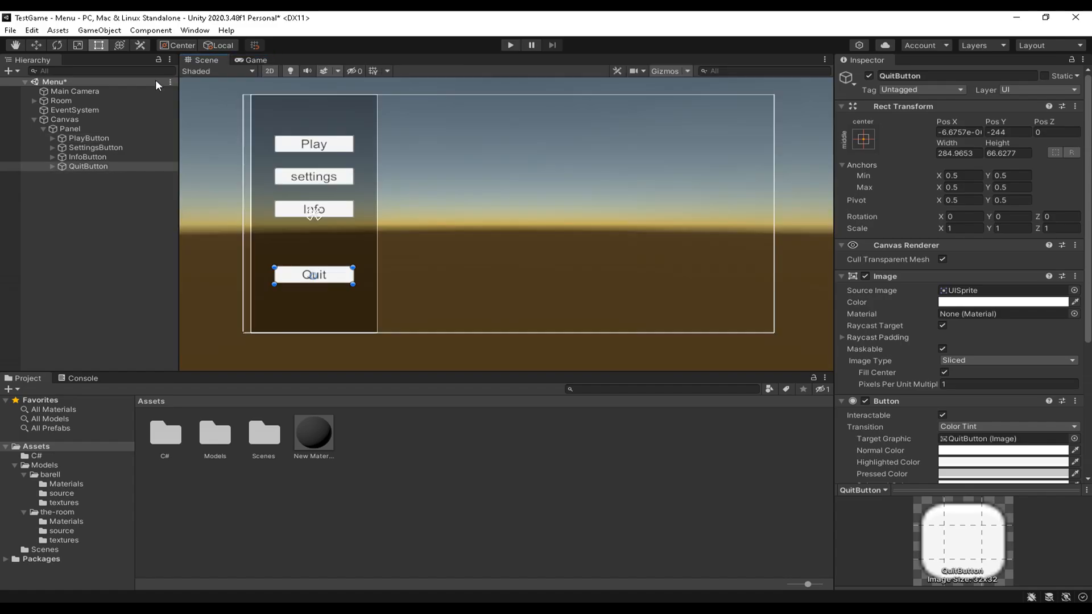
{"action": "left_click", "coordinate": [66, 211]}
{"action": "left_click", "coordinate": [44, 129]}
{"action": "right_click", "coordinate": [128, 179]}
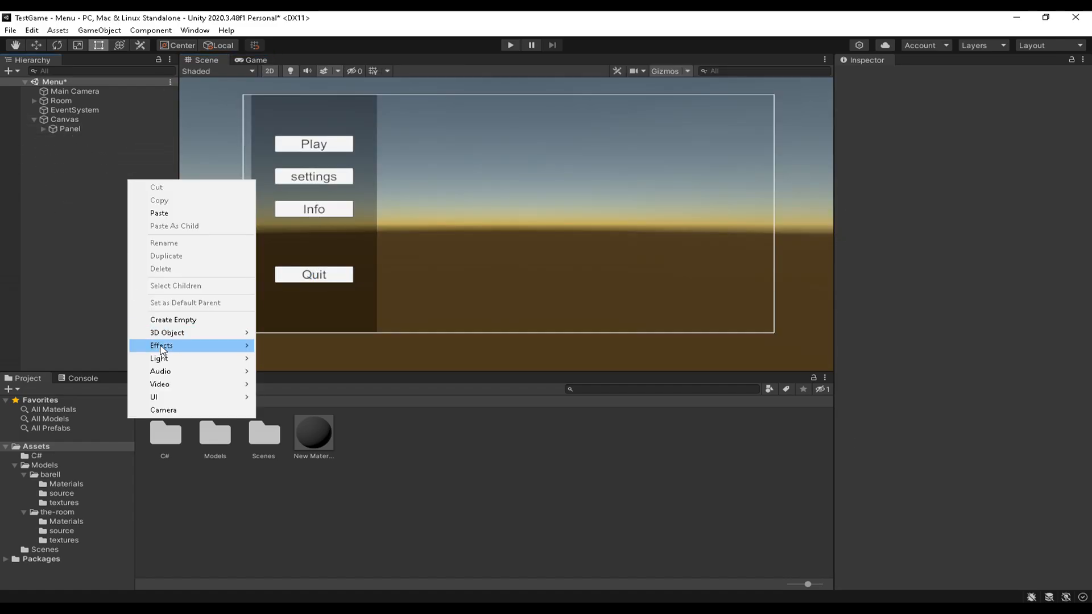
{"action": "mouse_move", "coordinate": [171, 396]}
{"action": "left_click", "coordinate": [285, 578]}
{"action": "left_click", "coordinate": [882, 75]}
{"action": "type", "text": "SettiPanel"}
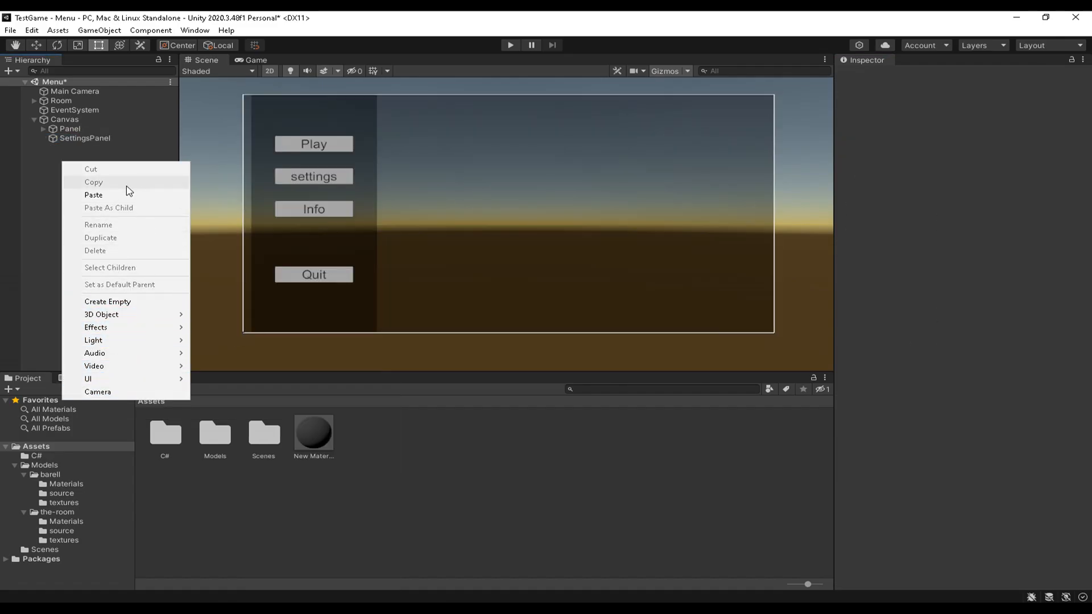
- Paste a copy of PlayButton into the scene and nest it under SettingsPanel
{"action": "left_click", "coordinate": [122, 195]}
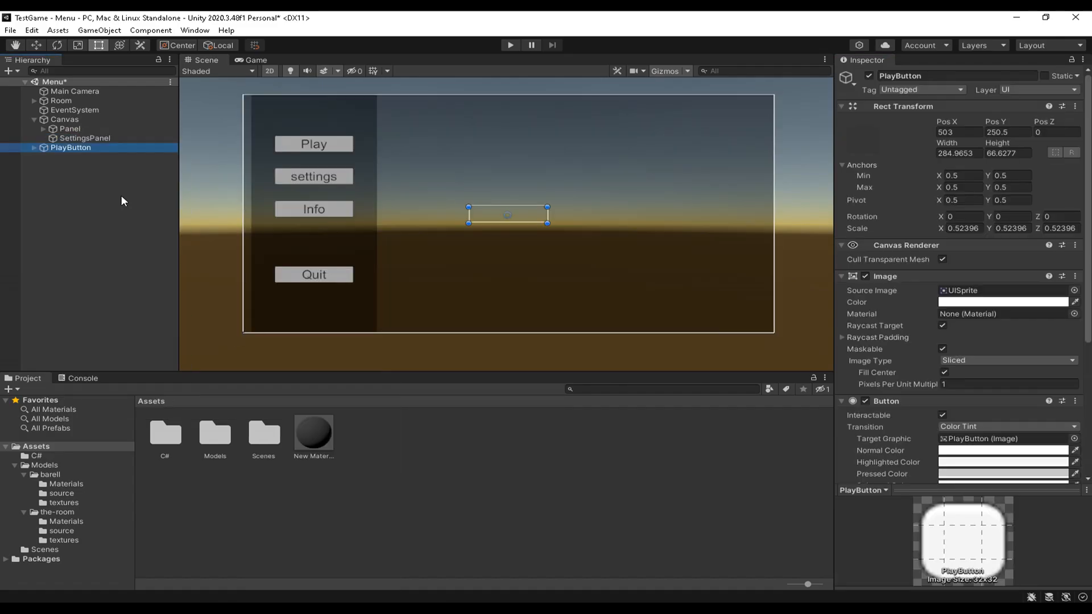
{"action": "left_click", "coordinate": [102, 180]}
{"action": "left_click_drag", "start_coordinate": [80, 147], "coordinate": [112, 139]}
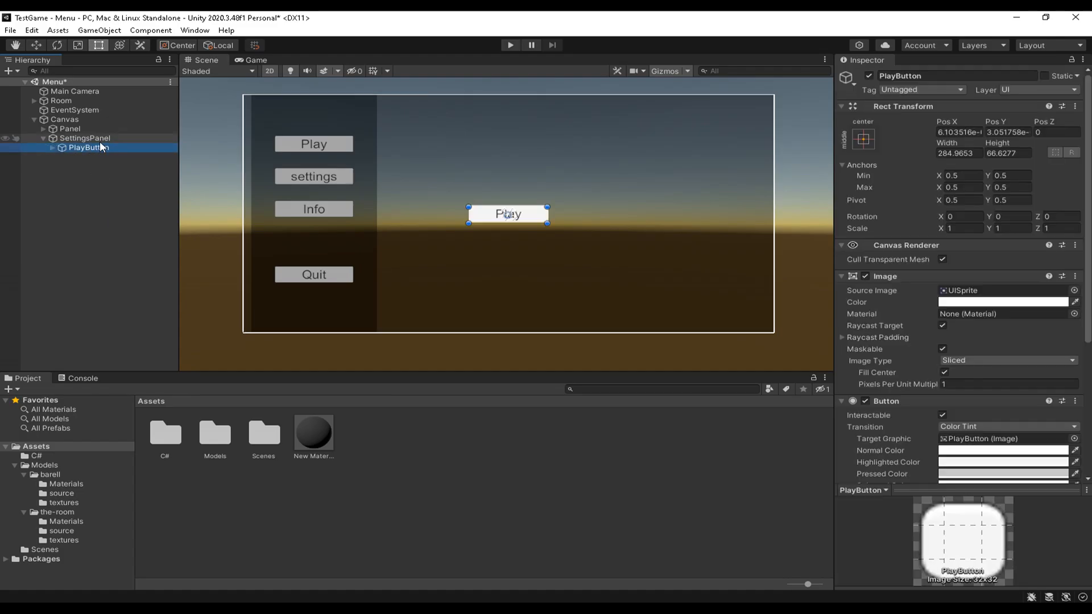
- Rename the copied button BackButton, label it Back, and place it in SettingsPanel's lower-right corner at about X 765, Y -396
{"action": "left_click_drag", "start_coordinate": [896, 76], "coordinate": [876, 76]}
{"action": "type", "text": "Back"}
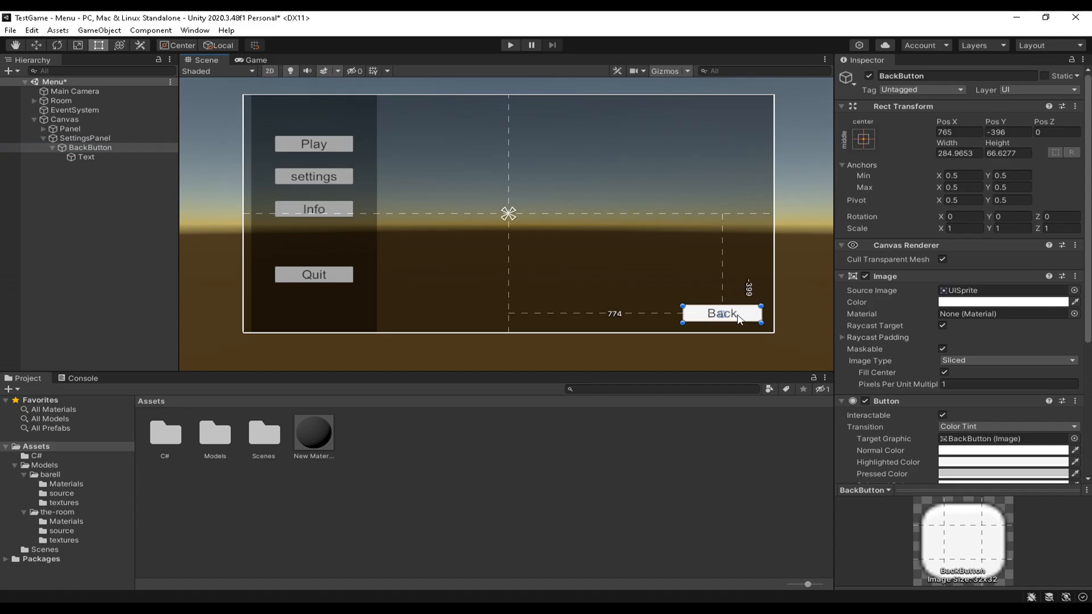
{"action": "left_click_drag", "start_coordinate": [737, 314], "coordinate": [735, 313]}
- Copy SettingsPanel with its Back button, nest the copy under the Canvas, and rename it InfoPanel
{"action": "right_click", "coordinate": [84, 137]}
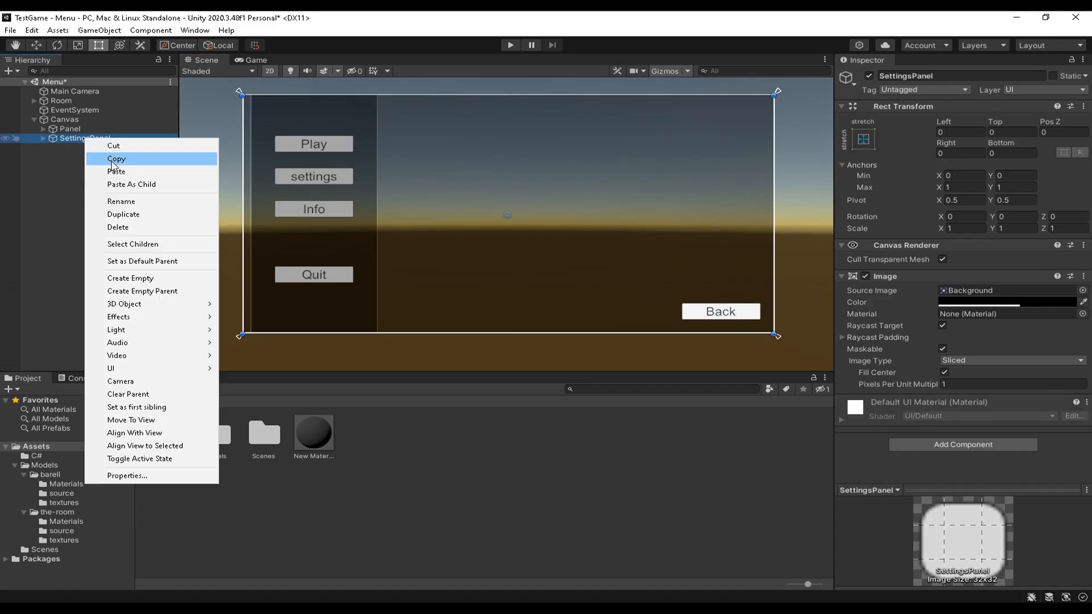
{"action": "left_click", "coordinate": [112, 161]}
{"action": "right_click", "coordinate": [72, 190]}
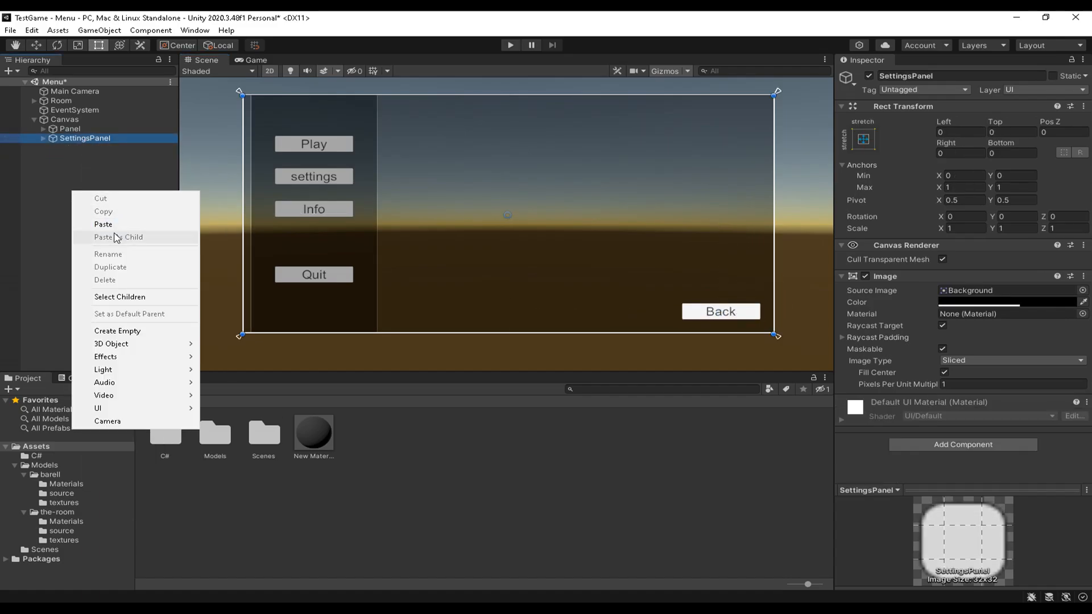
{"action": "left_click", "coordinate": [113, 225]}
{"action": "left_click_drag", "start_coordinate": [68, 150], "coordinate": [74, 120]}
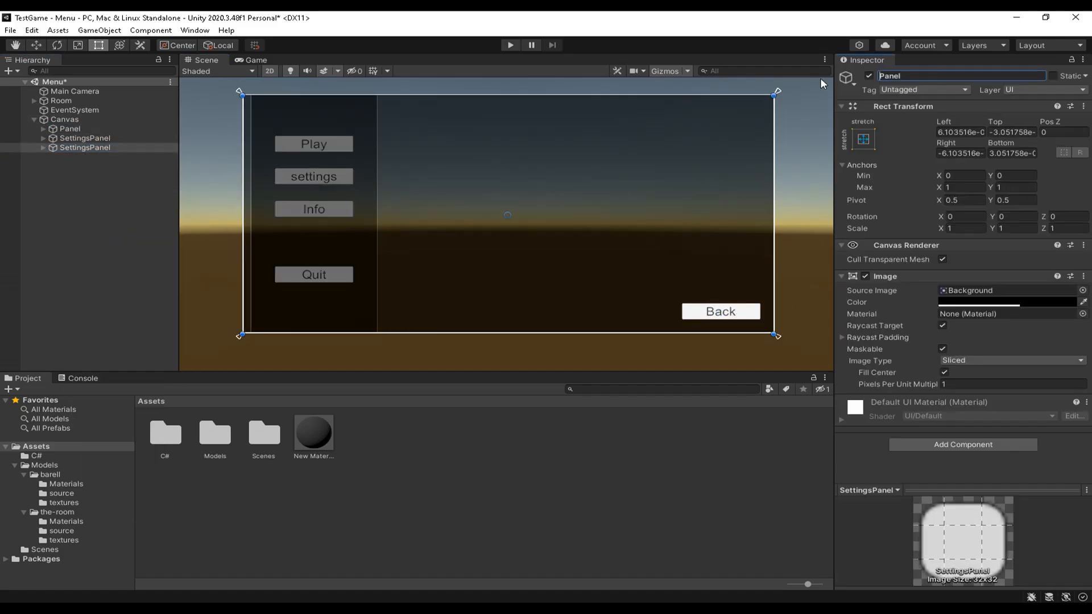
{"action": "type", "text": "I"}
{"action": "type", "text": "nfo"}
- Deactivate both SettingsPanel and InfoPanel so only the main menu Panel stays active
{"action": "left_click", "coordinate": [140, 148]}
{"action": "left_click", "coordinate": [866, 76]}
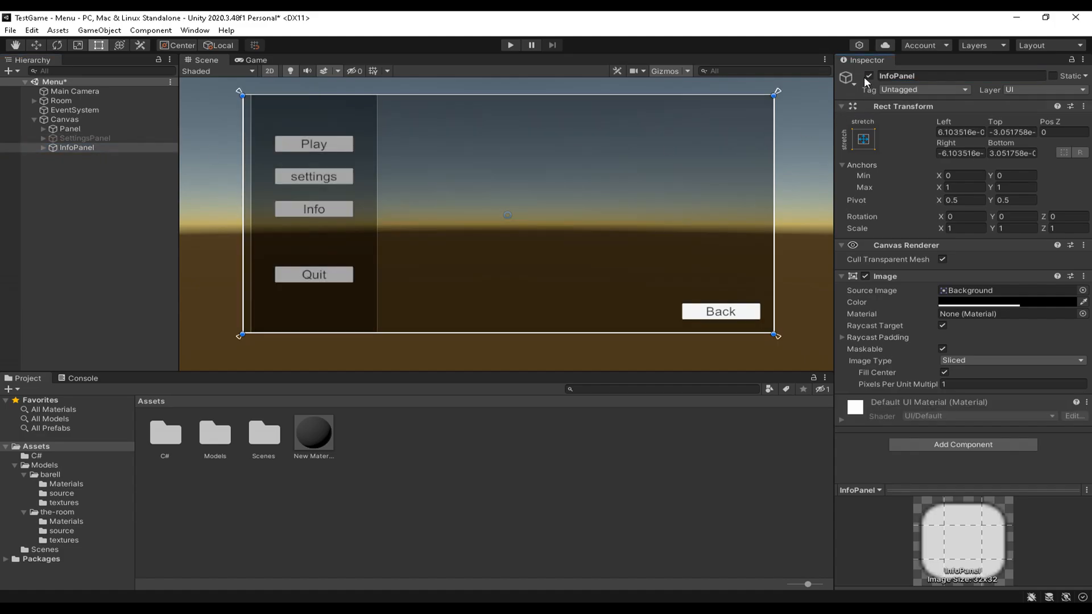
{"action": "left_click", "coordinate": [72, 208]}
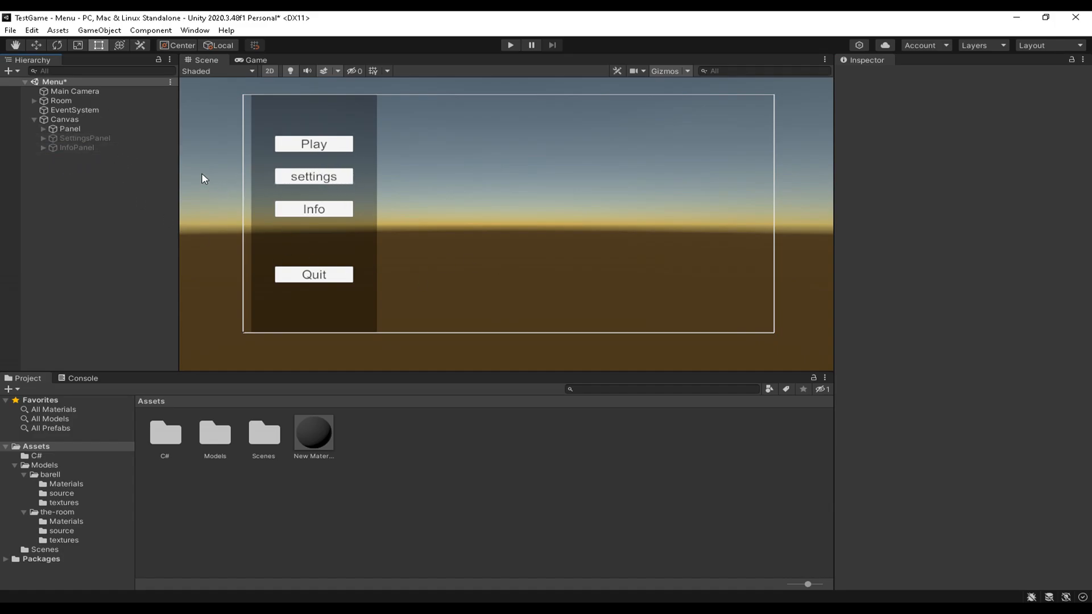
- Set the Navigation of SettingsButton, inside the main Panel, to None
{"action": "left_click", "coordinate": [64, 128]}
{"action": "left_click", "coordinate": [42, 129]}
{"action": "left_click", "coordinate": [342, 184]}
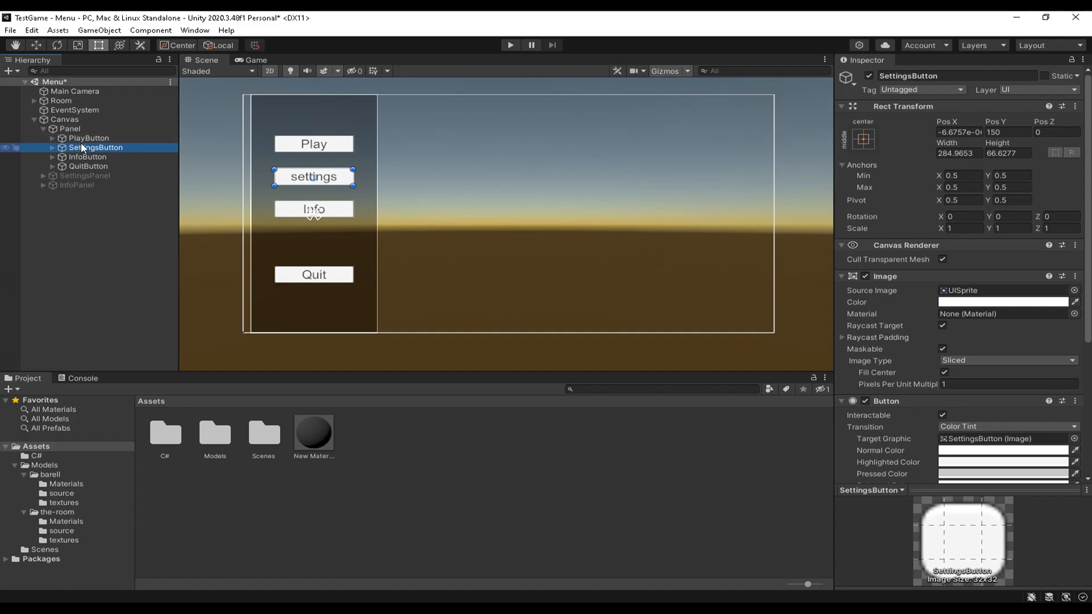
{"action": "scroll", "coordinate": [976, 278], "scroll_direction": "down", "scroll_amount": 5}
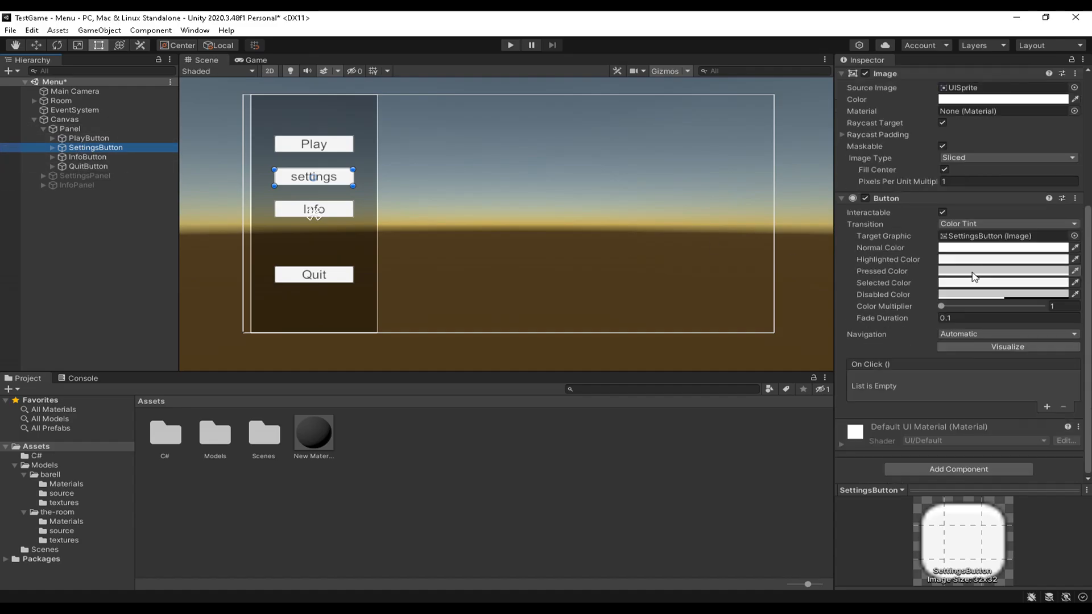
{"action": "left_click", "coordinate": [1023, 335]}
{"action": "left_click", "coordinate": [249, 289]}
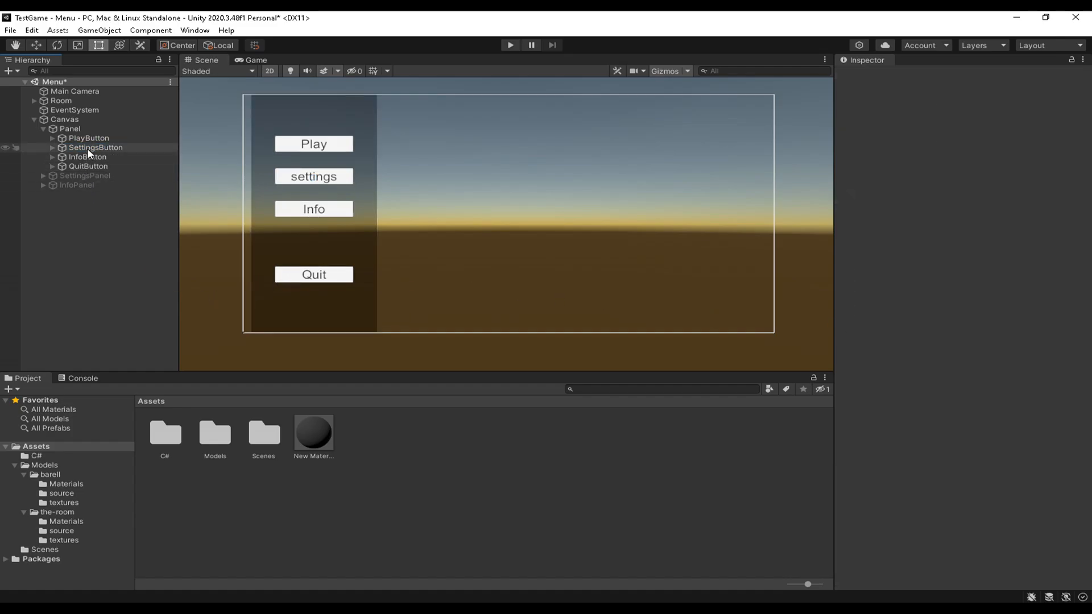
{"action": "left_click", "coordinate": [87, 148]}
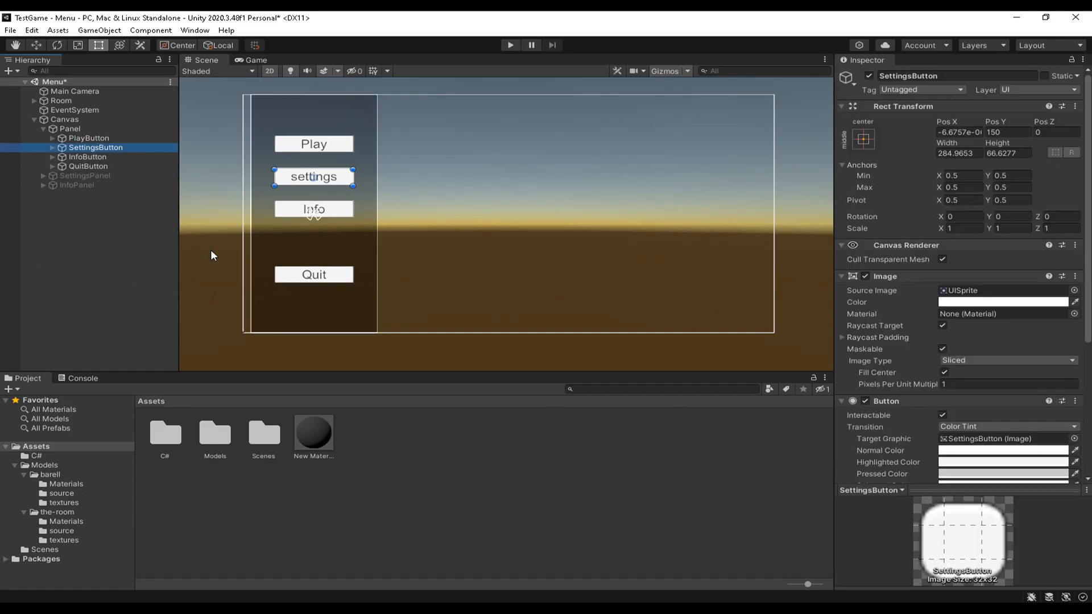
{"action": "scroll", "coordinate": [1007, 326], "scroll_direction": "down", "scroll_amount": 5}
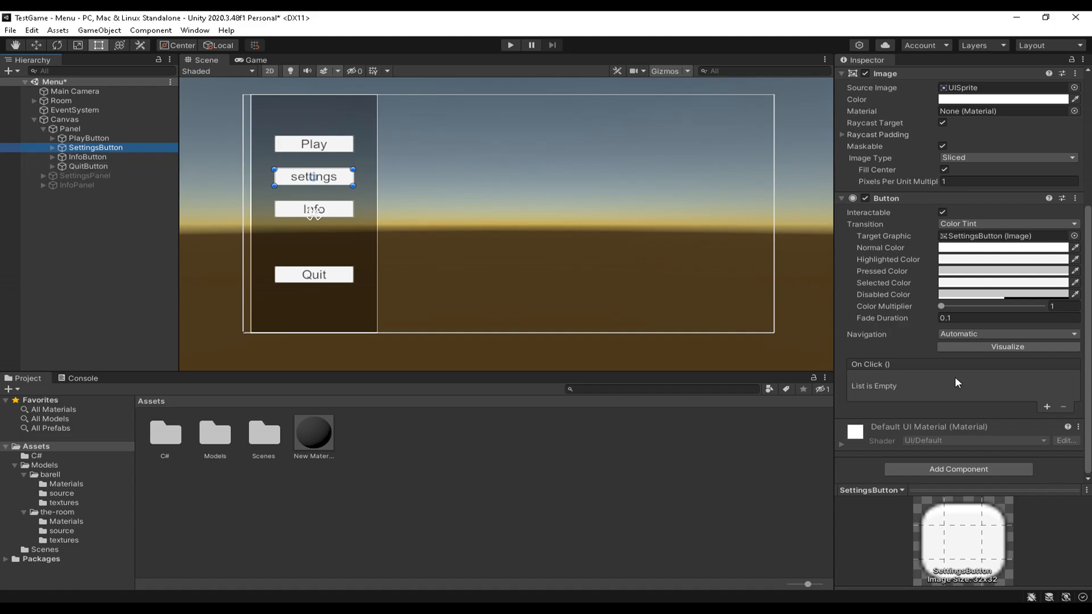
{"action": "left_click", "coordinate": [975, 336]}
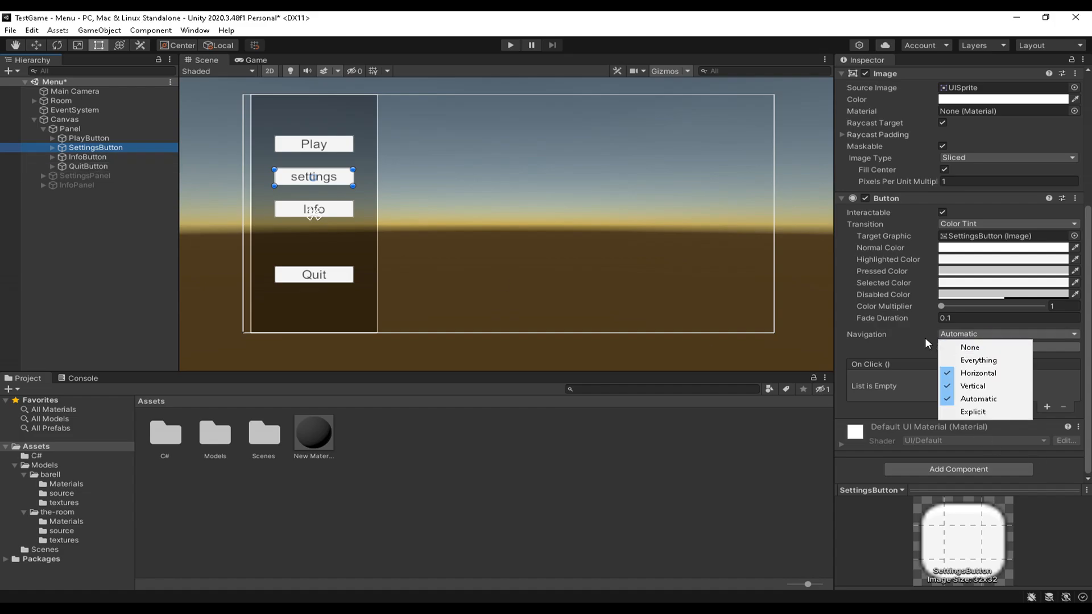
{"action": "left_click", "coordinate": [967, 347]}
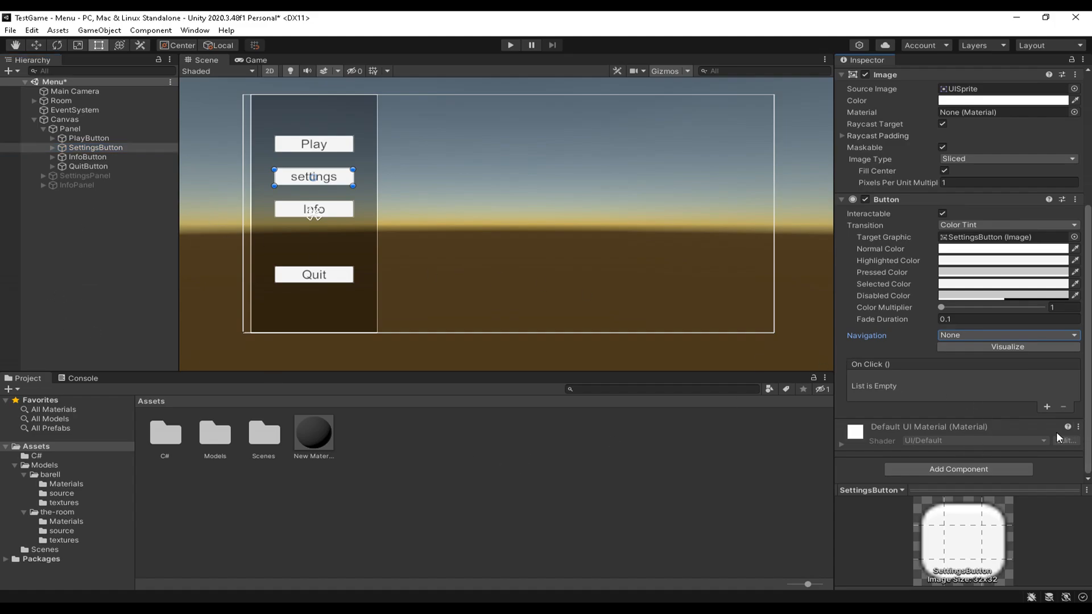
- Add two On Click entries to SettingsButton and make the first call GameObject.SetActive on SettingsPanel with the value enabled
{"action": "left_click", "coordinate": [1046, 407]}
{"action": "left_click", "coordinate": [1046, 407]}
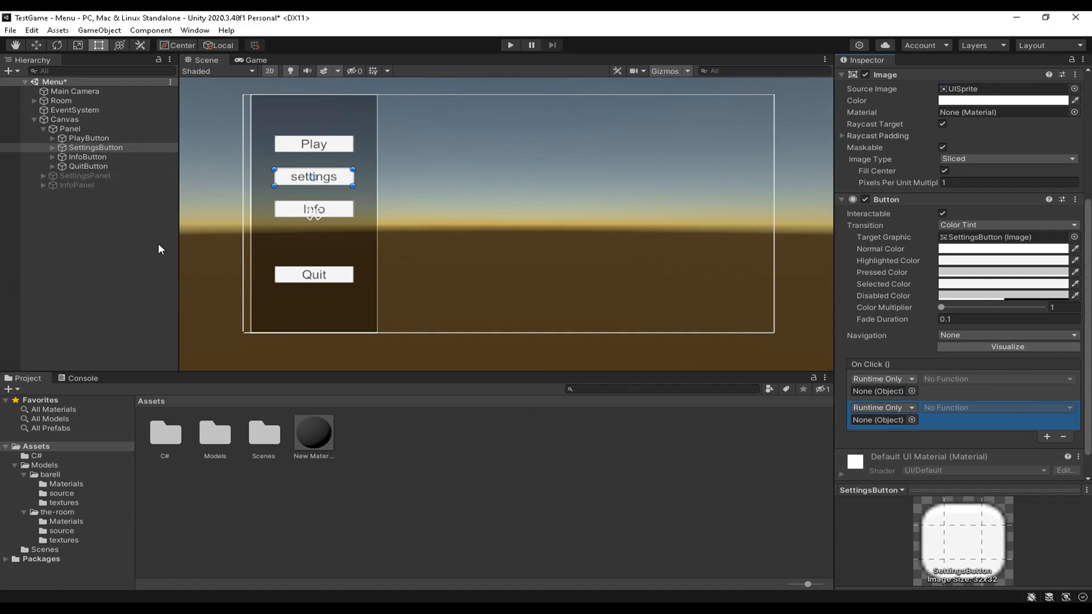
{"action": "left_click_drag", "start_coordinate": [73, 175], "coordinate": [878, 392]}
{"action": "left_click", "coordinate": [958, 380]}
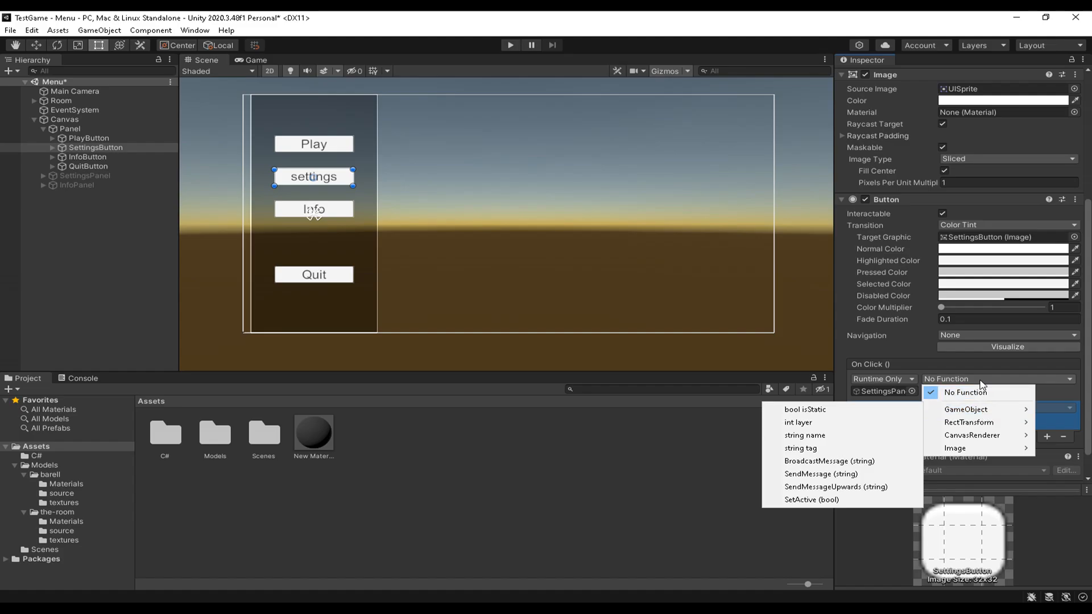
{"action": "mouse_move", "coordinate": [966, 409]}
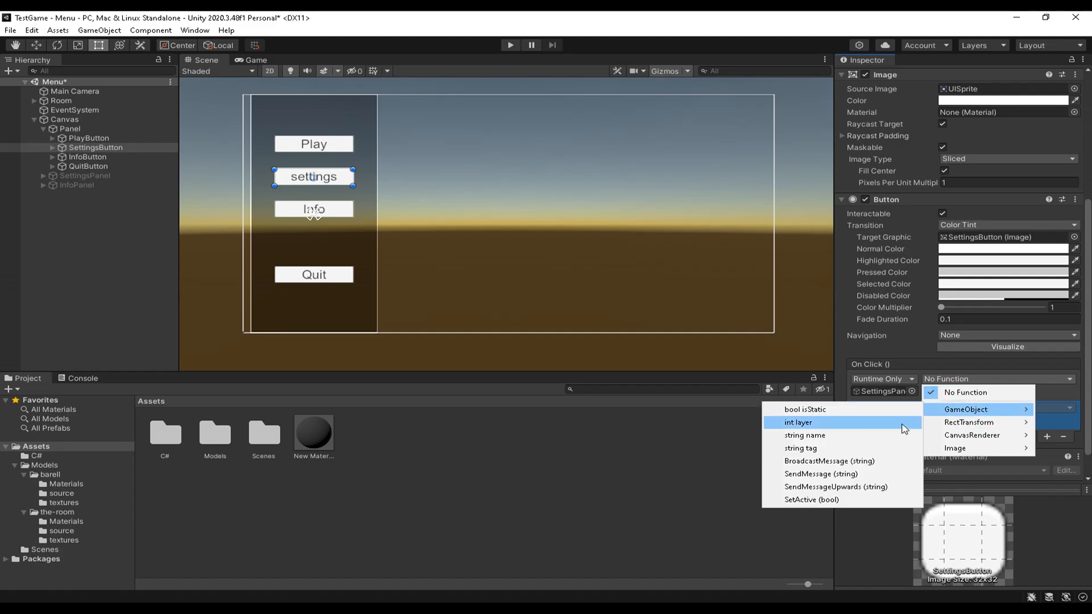
{"action": "left_click", "coordinate": [827, 499]}
{"action": "left_click", "coordinate": [926, 391]}
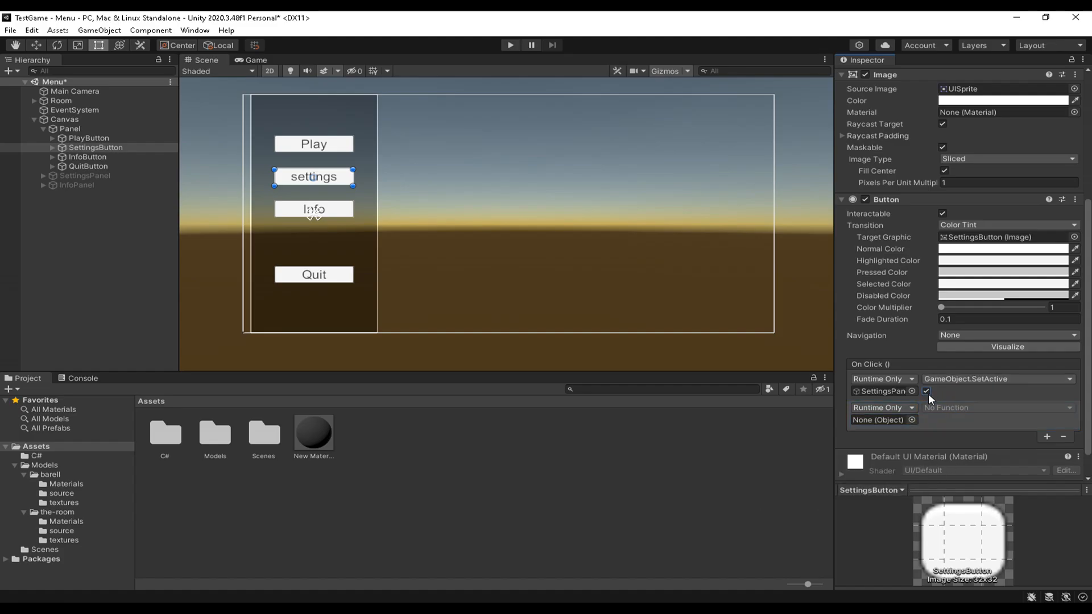
- Assign the main Panel to SettingsButton's second On Click entry and have it call GameObject.SetActive with the value disabled
{"action": "left_click", "coordinate": [59, 128]}
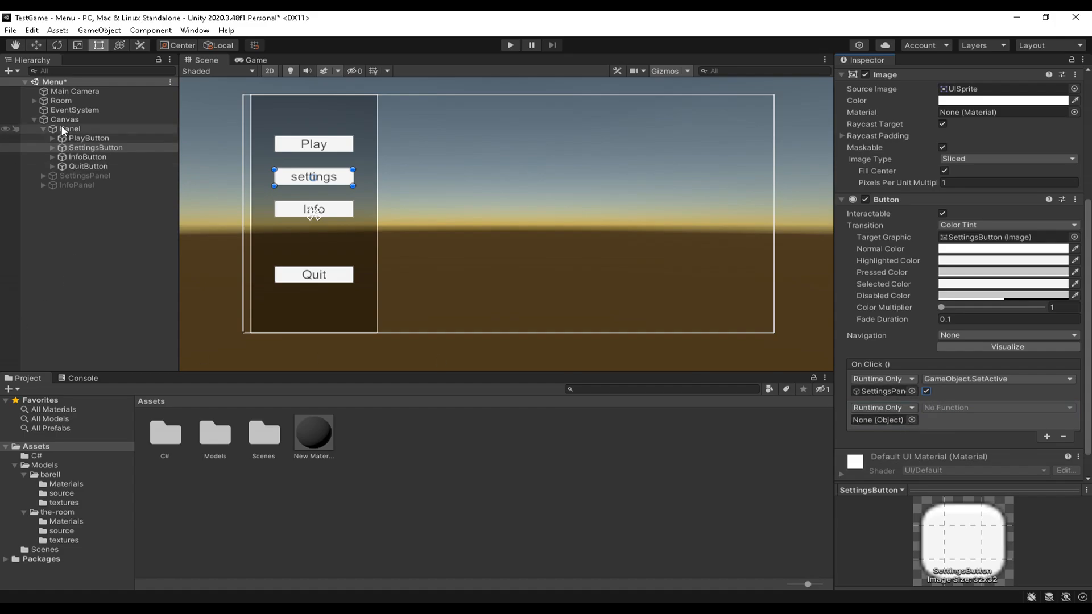
{"action": "left_click_drag", "start_coordinate": [59, 129], "coordinate": [881, 419]}
{"action": "left_click", "coordinate": [976, 408]}
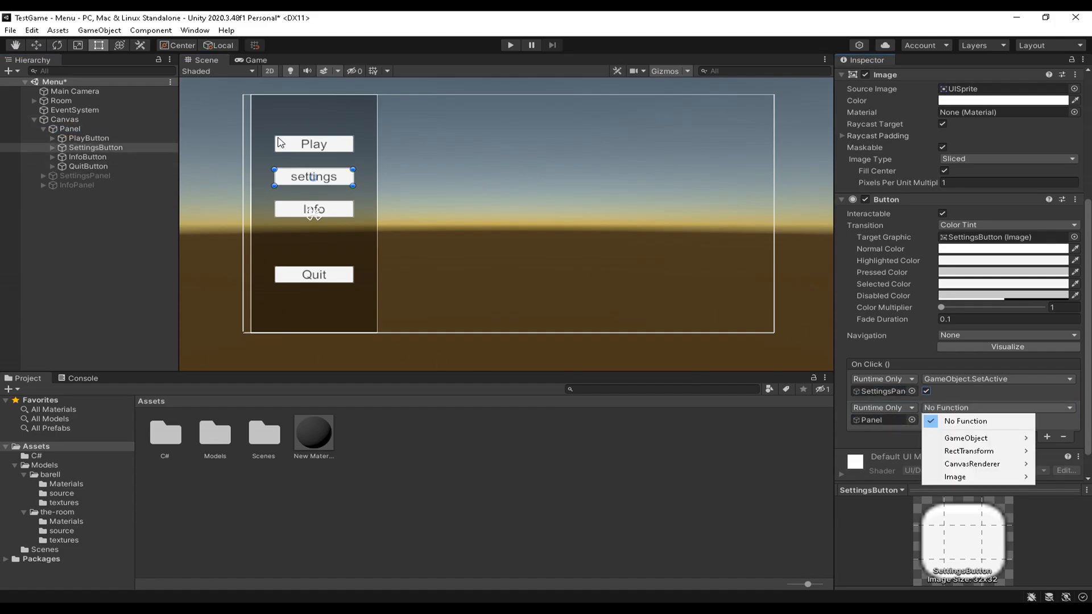
{"action": "mouse_move", "coordinate": [960, 438]}
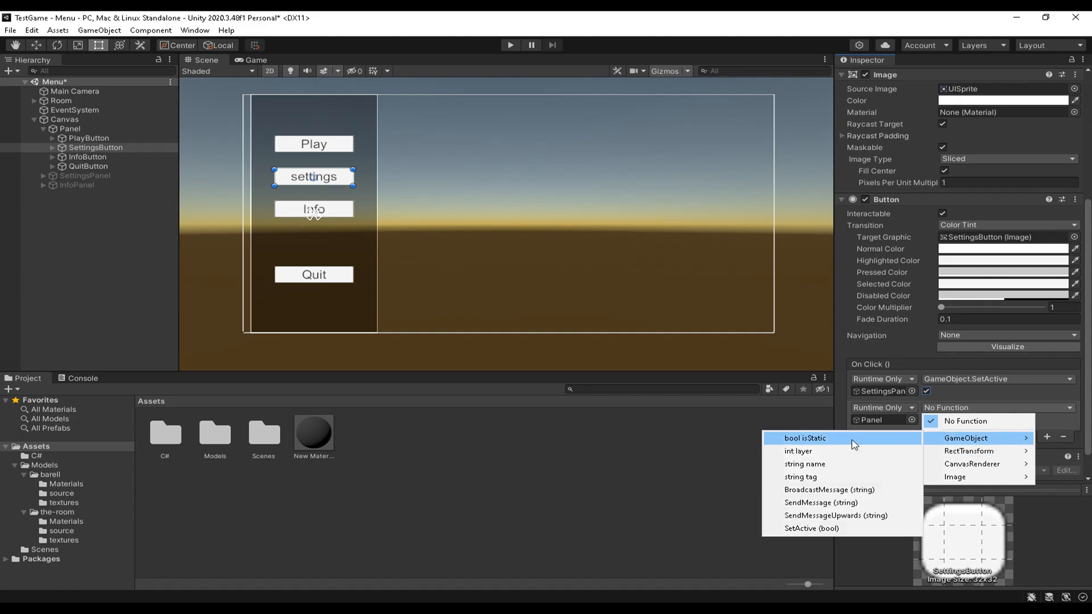
{"action": "left_click", "coordinate": [812, 529]}
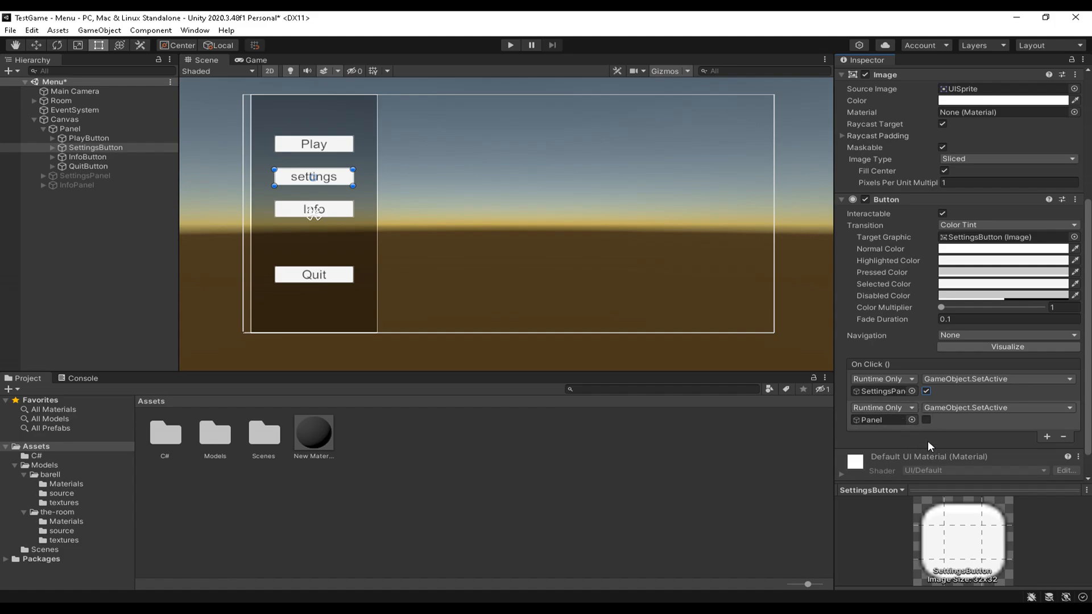
- Collapse the Panel's children in the object tree and save the Menu scene
{"action": "left_click", "coordinate": [99, 207]}
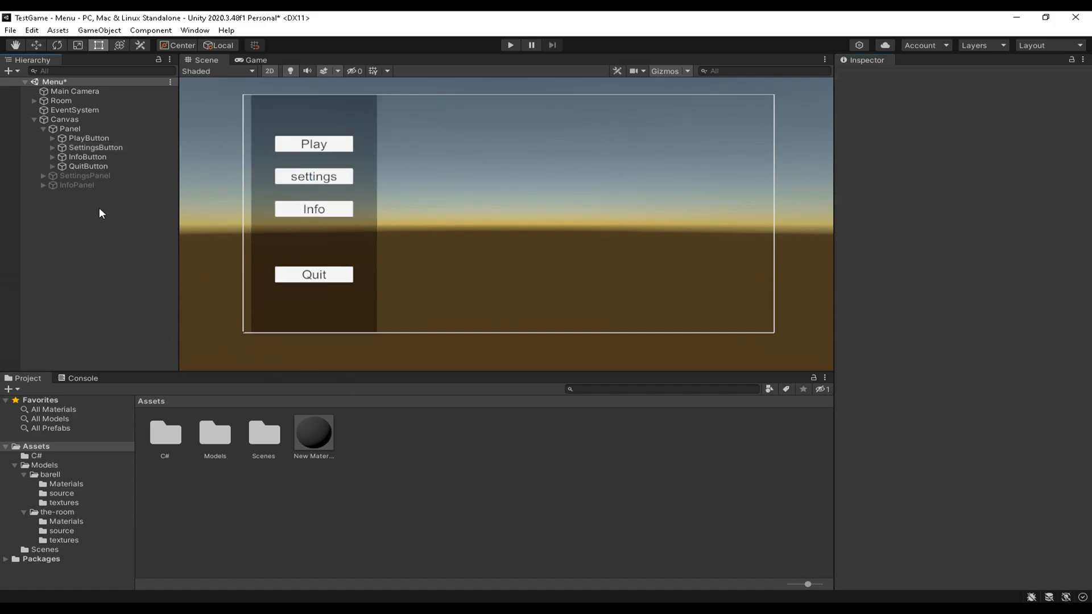
{"action": "left_click", "coordinate": [42, 129]}
{"action": "left_click", "coordinate": [10, 30]}
{"action": "left_click", "coordinate": [23, 85]}
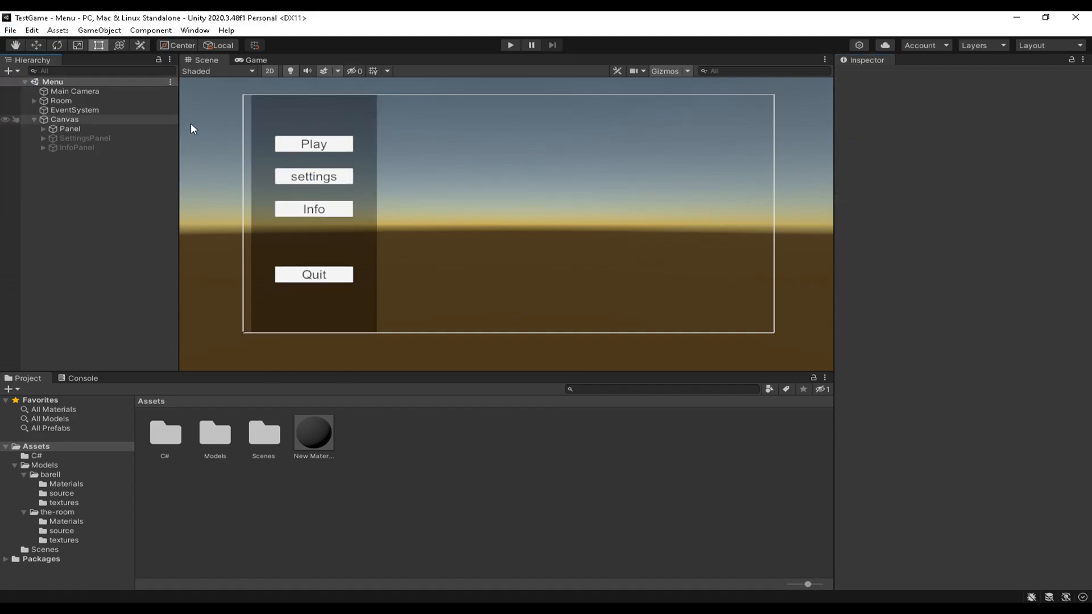
- Run the scene, test the settings button in the game view, and stop play mode
{"action": "left_click", "coordinate": [508, 46]}
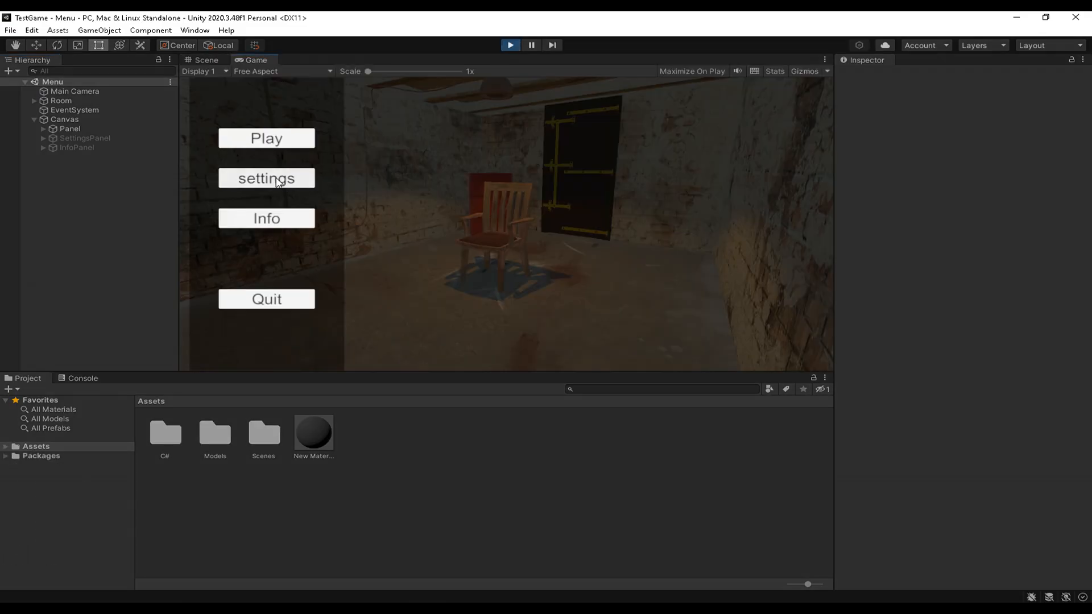
{"action": "left_click", "coordinate": [286, 182]}
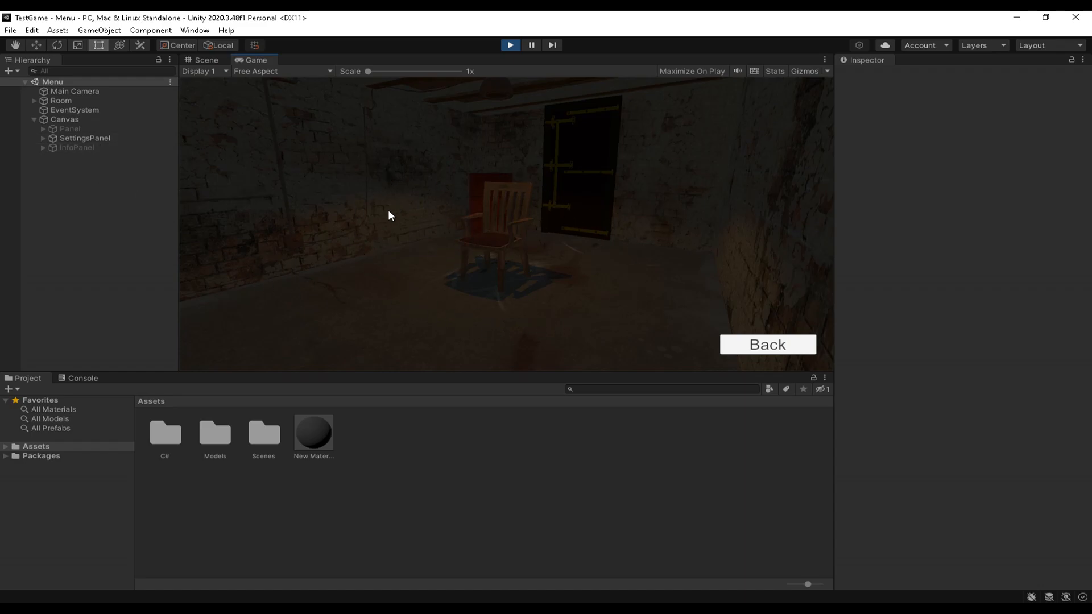
{"action": "key", "text": "ctrl+p"}
- Set InfoButton's Navigation to None and give it two On Click entries, with InfoPanel as the first entry's object
{"action": "left_click", "coordinate": [76, 129]}
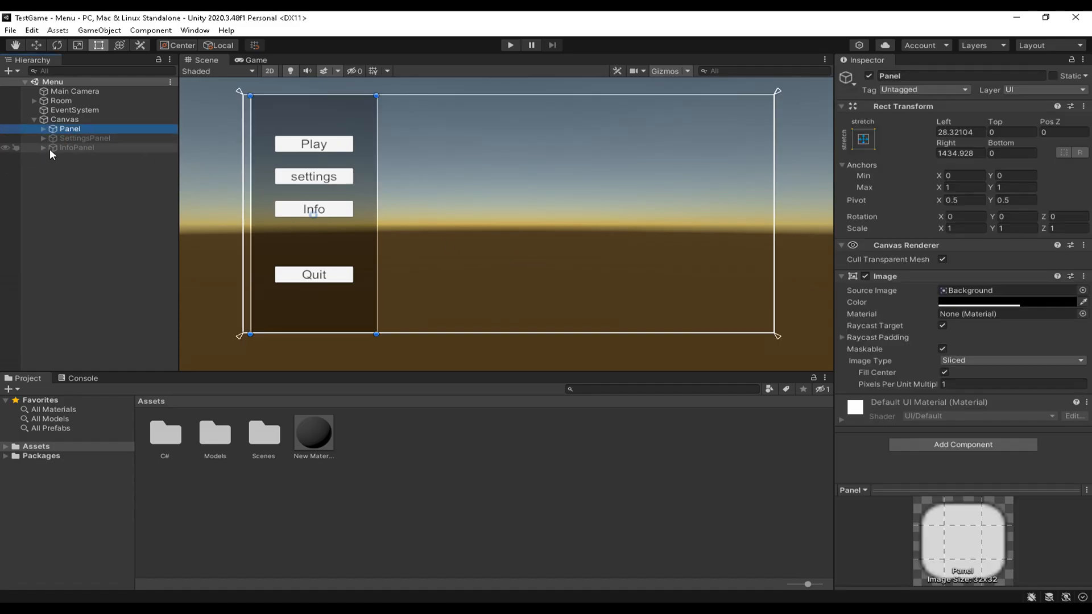
{"action": "left_click", "coordinate": [43, 129]}
{"action": "left_click", "coordinate": [98, 148]}
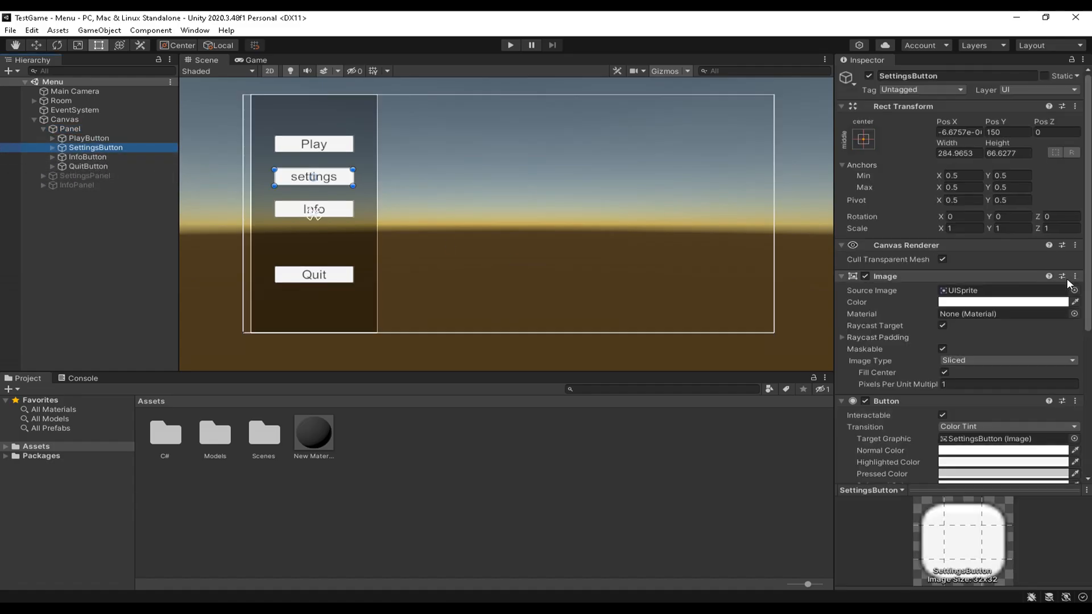
{"action": "scroll", "coordinate": [976, 306], "scroll_direction": "down", "scroll_amount": 5}
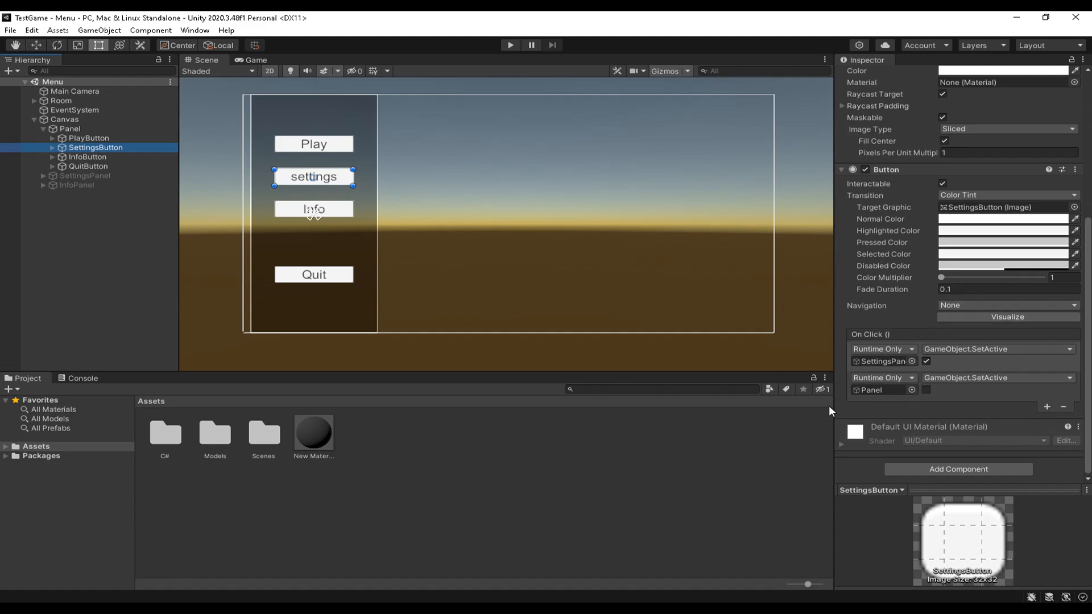
{"action": "left_click", "coordinate": [91, 157]}
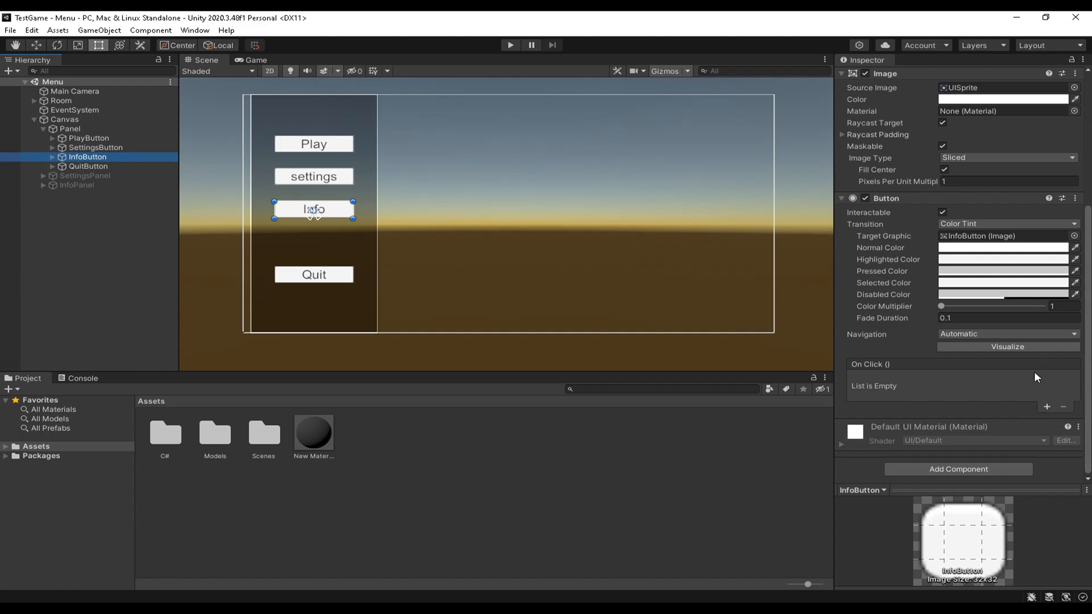
{"action": "left_click", "coordinate": [1013, 336]}
{"action": "left_click", "coordinate": [1015, 345]}
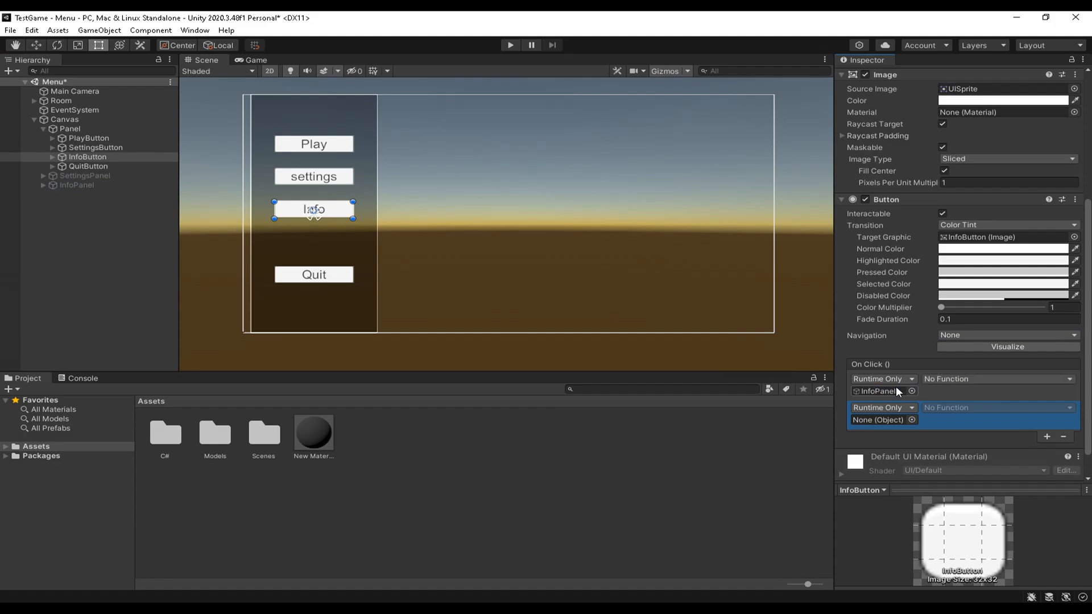
- Have InfoButton's On Click entries call GameObject.SetActive, enabled for InfoPanel, and assign the main Panel to the second entry with it disabled
{"action": "left_click", "coordinate": [953, 380]}
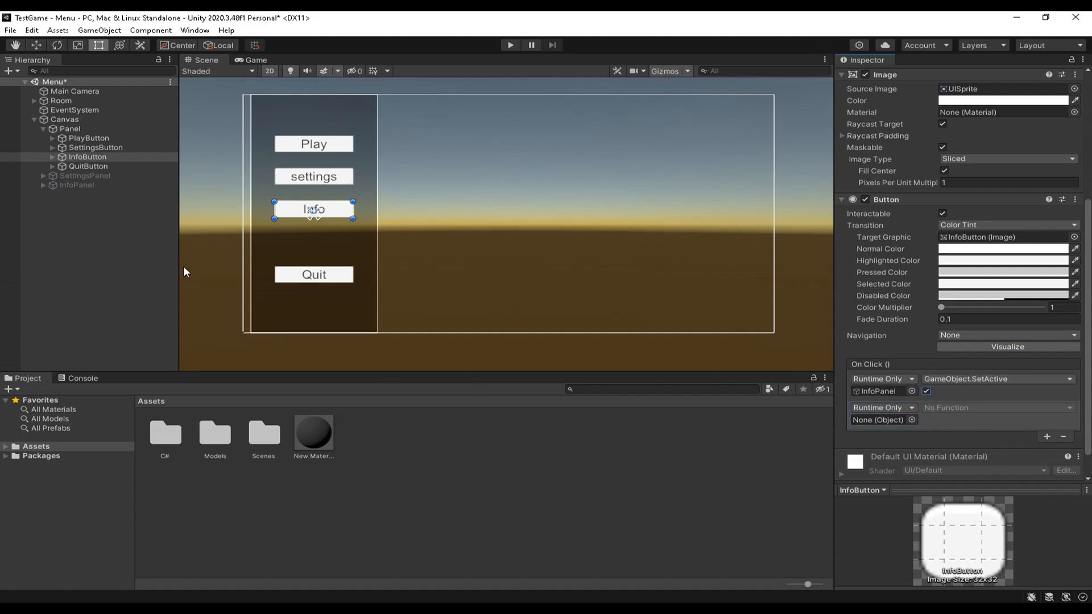
{"action": "left_click_drag", "start_coordinate": [70, 129], "coordinate": [887, 419]}
{"action": "left_click", "coordinate": [997, 408]}
{"action": "mouse_move", "coordinate": [966, 451]}
{"action": "left_click", "coordinate": [851, 532]}
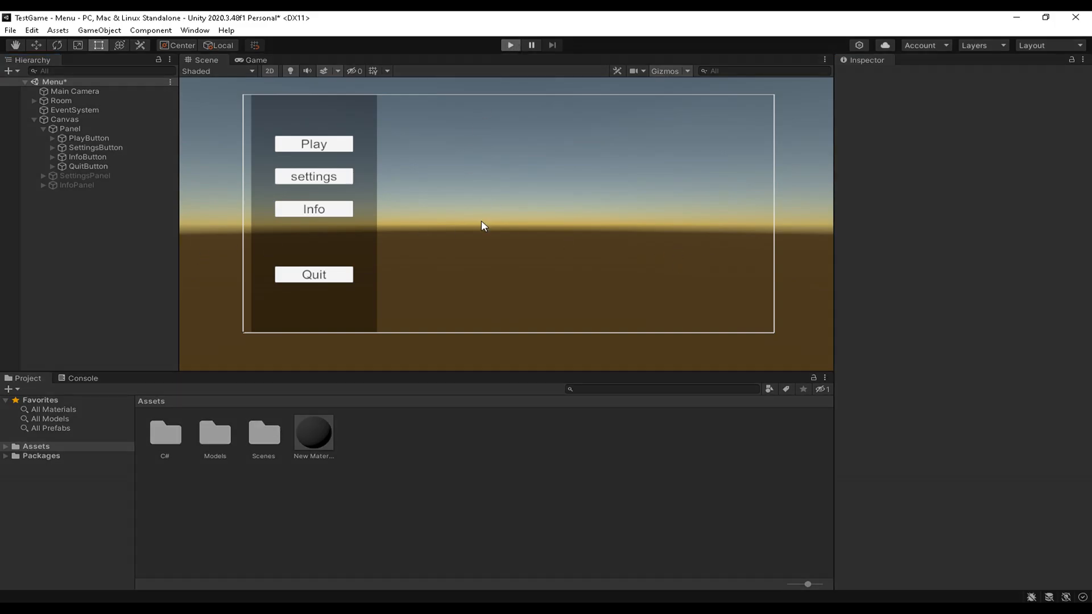
- Run the scene, test the Info button in the game view, and stop play mode
{"action": "left_click", "coordinate": [296, 221]}
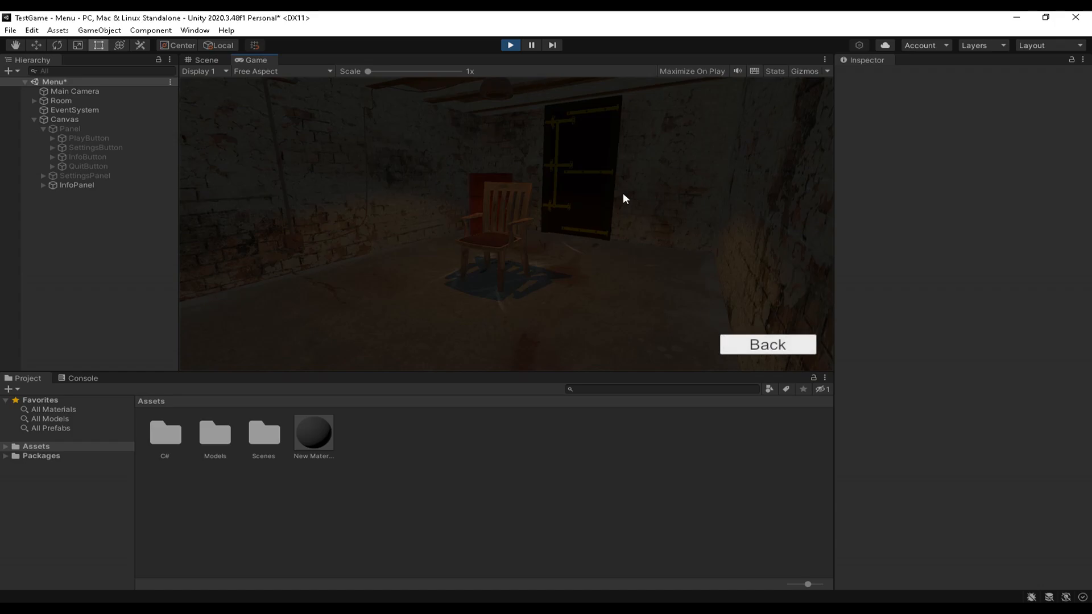
{"action": "left_click", "coordinate": [510, 47]}
- Set Navigation to None on SettingsPanel's BackButton and add two On Click entries to it
{"action": "left_click", "coordinate": [43, 176]}
{"action": "left_click", "coordinate": [43, 194]}
{"action": "left_click", "coordinate": [90, 185]}
{"action": "scroll", "coordinate": [1036, 428], "scroll_direction": "down", "scroll_amount": 5}
{"action": "left_click", "coordinate": [1009, 373]}
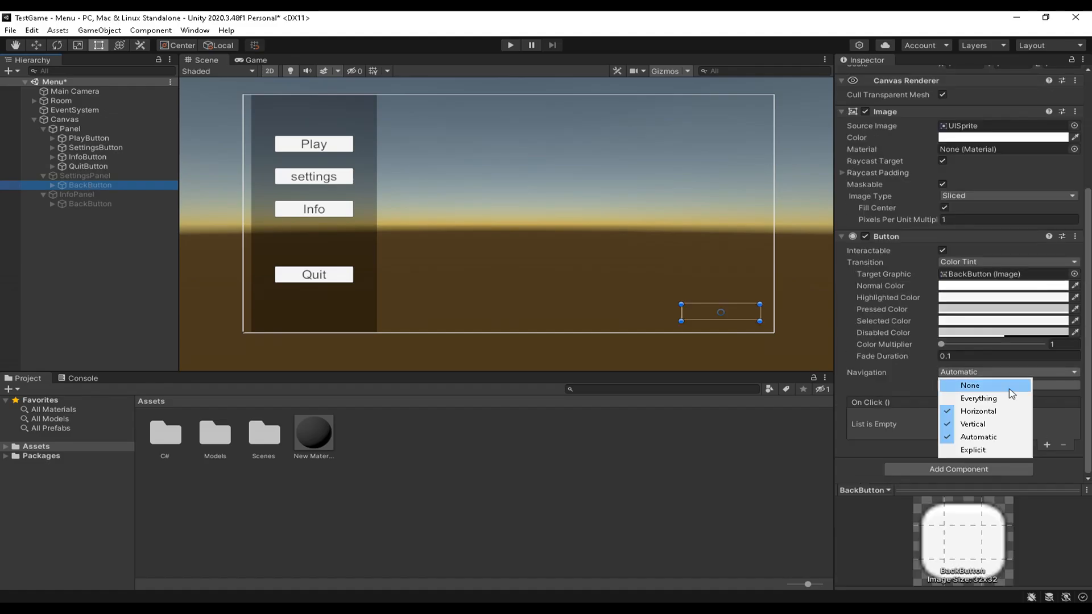
{"action": "left_click", "coordinate": [1010, 386]}
{"action": "left_click", "coordinate": [1045, 442]}
{"action": "left_click", "coordinate": [1045, 455]}
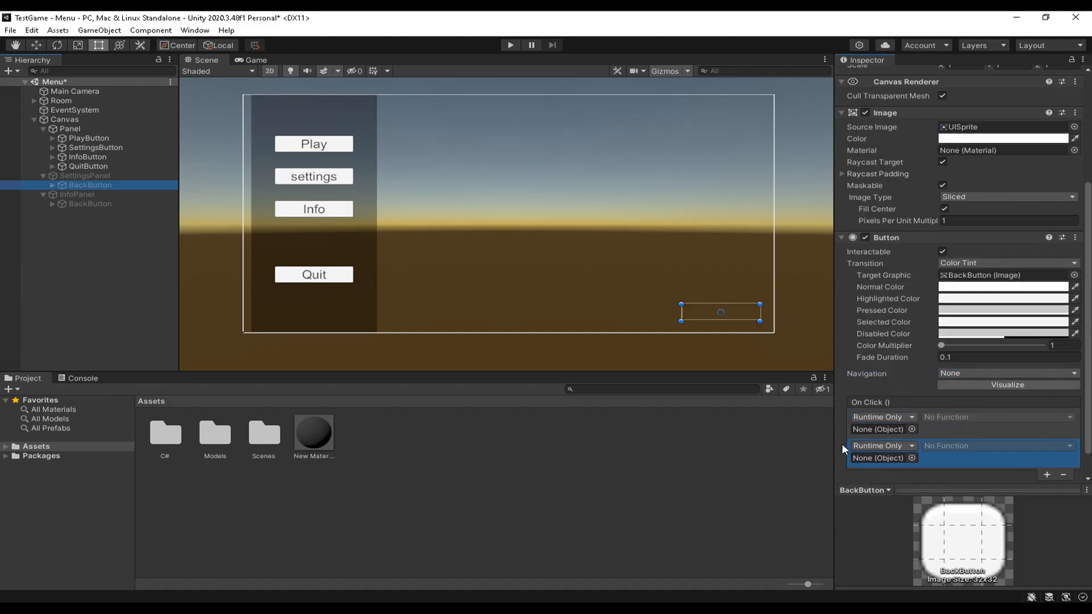
- Have the BackButton's On Click entries call GameObject.SetActive, enabled for Panel in the first and disabled for SettingsPanel in the second
{"action": "scroll", "coordinate": [979, 413], "scroll_direction": "down", "scroll_amount": 2}
{"action": "left_click_drag", "start_coordinate": [70, 129], "coordinate": [860, 402]}
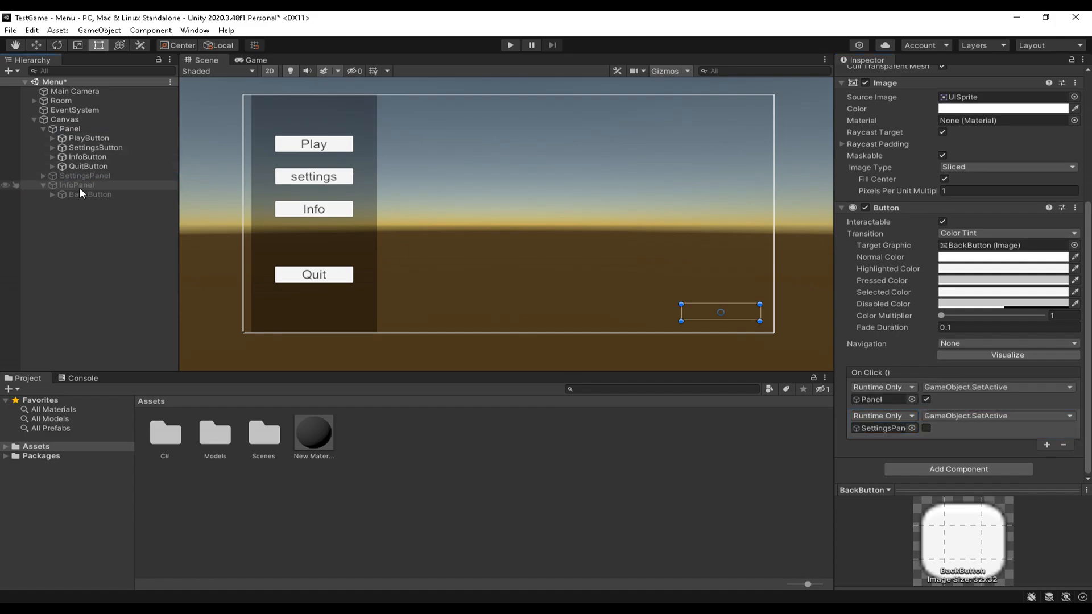
- Collapse the children of InfoPanel and Panel in the object tree and save the Menu scene
{"action": "left_click", "coordinate": [80, 194]}
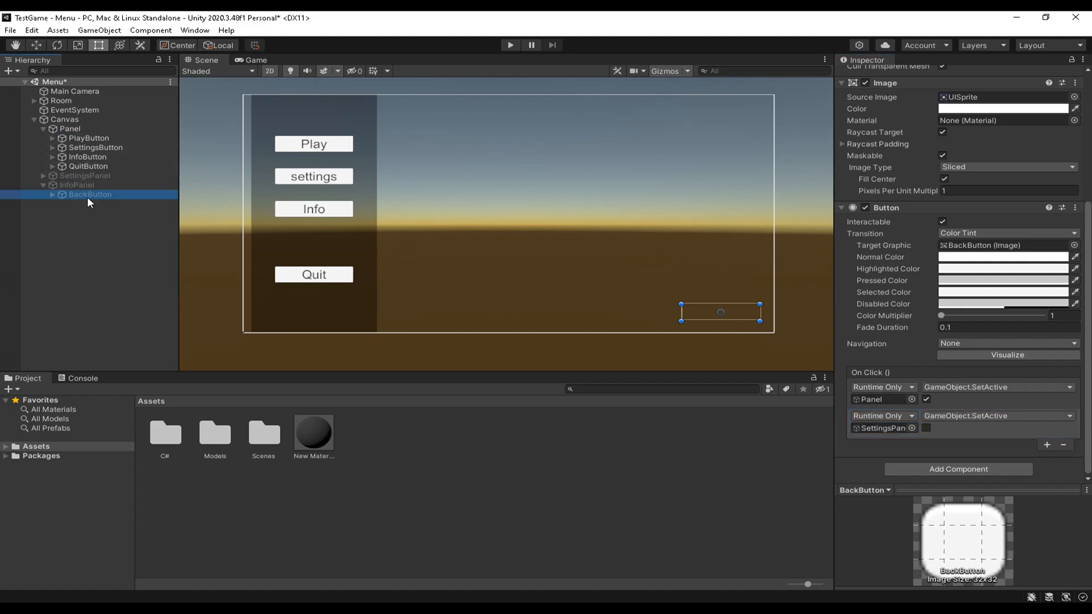
{"action": "left_click", "coordinate": [43, 185]}
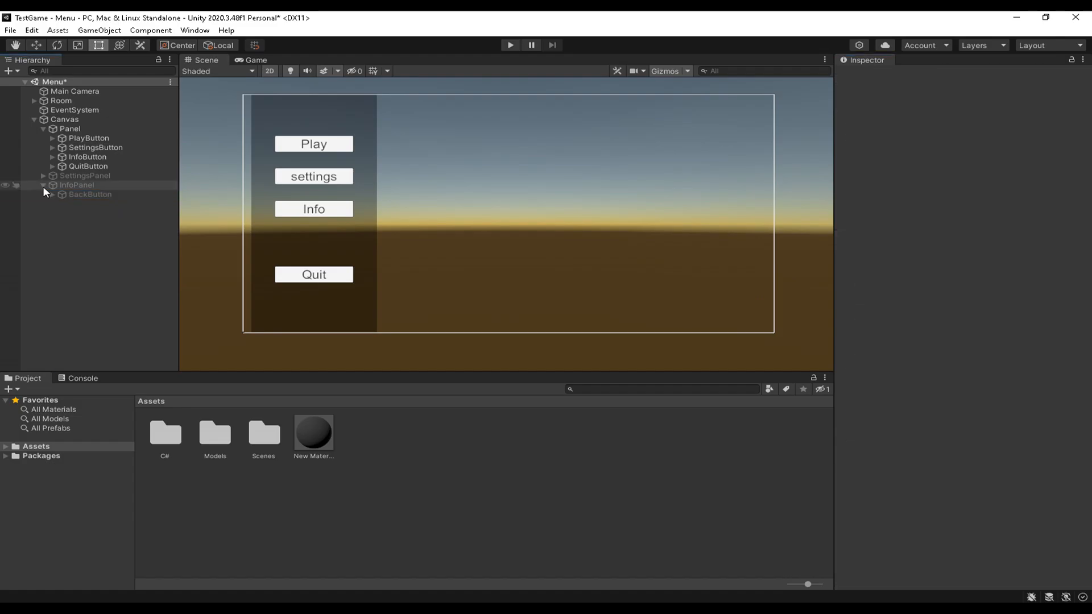
{"action": "left_click", "coordinate": [43, 129]}
{"action": "left_click", "coordinate": [10, 30]}
{"action": "left_click", "coordinate": [29, 87]}
- Run the scene, test the settings button, its Back button and the Info button, and stop play mode
{"action": "left_click", "coordinate": [509, 45]}
{"action": "left_click", "coordinate": [312, 180]}
{"action": "left_click", "coordinate": [759, 348]}
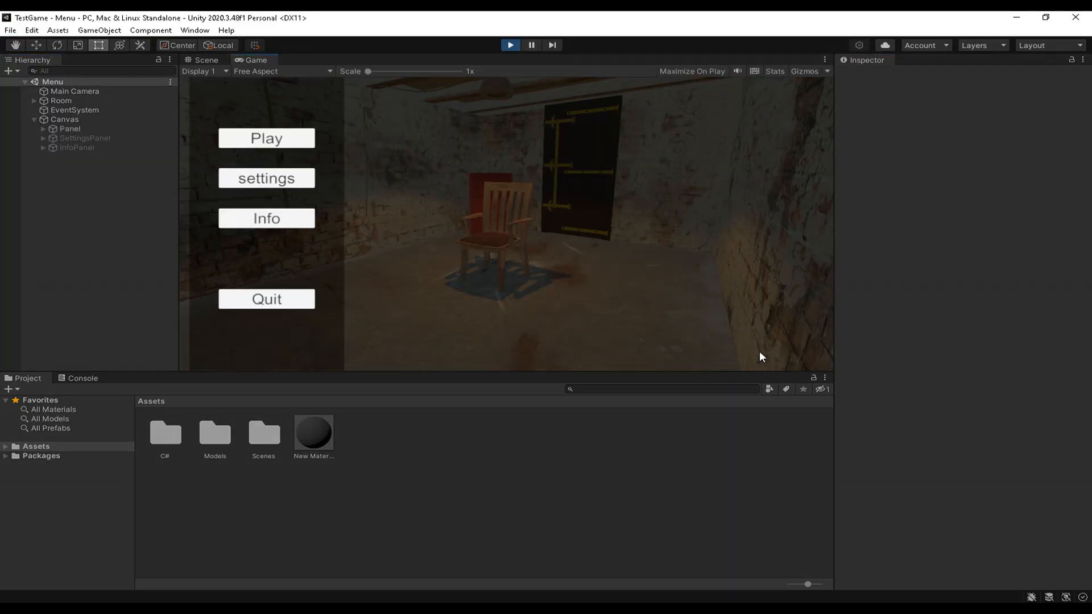
{"action": "left_click", "coordinate": [233, 217]}
{"action": "left_click", "coordinate": [510, 45]}
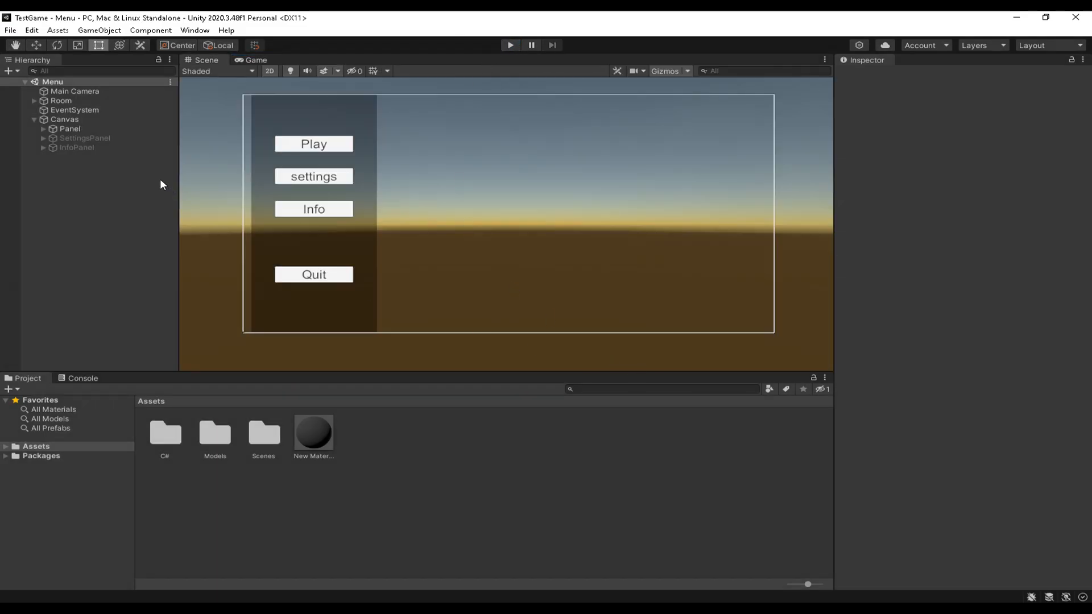
- Open the MenuManager script from the C# folder in Visual Studio and delete its Start and Update methods with their comments
{"action": "double_click", "coordinate": [171, 441]}
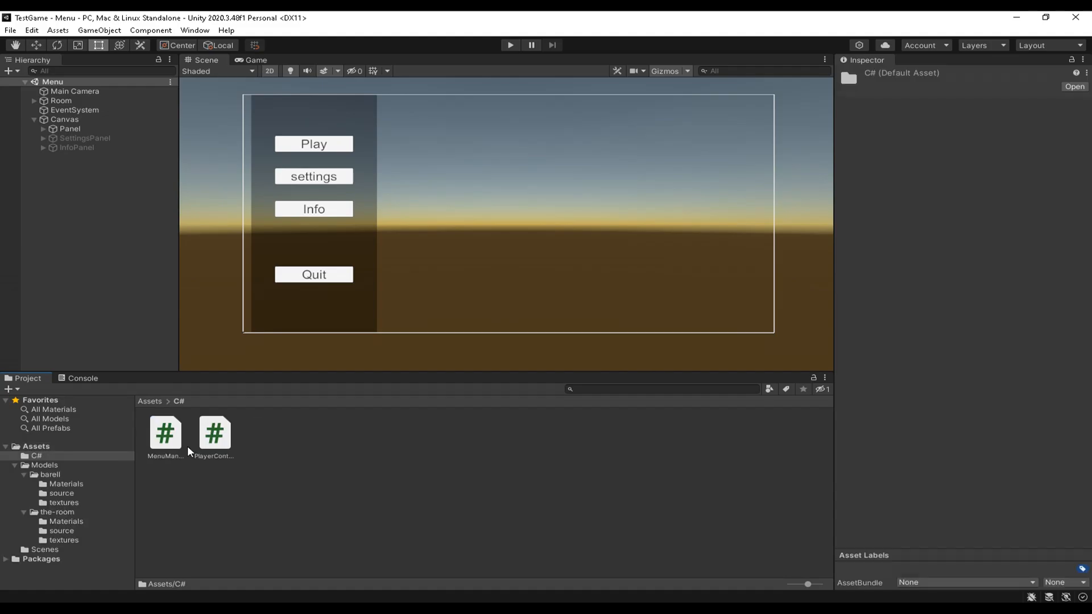
{"action": "double_click", "coordinate": [164, 435]}
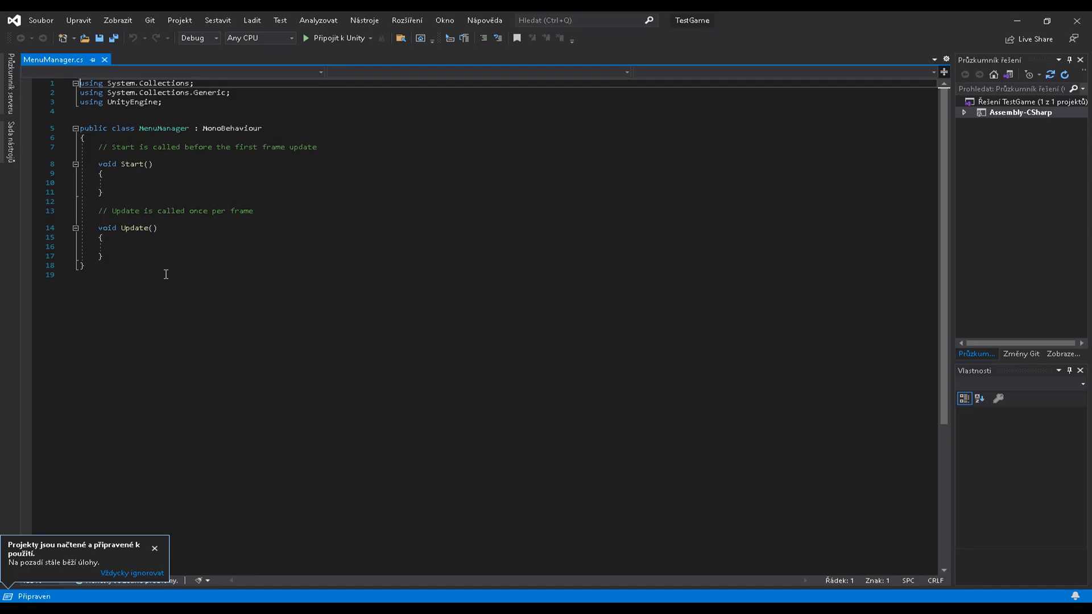
{"action": "left_click_drag", "start_coordinate": [165, 257], "coordinate": [71, 160]}
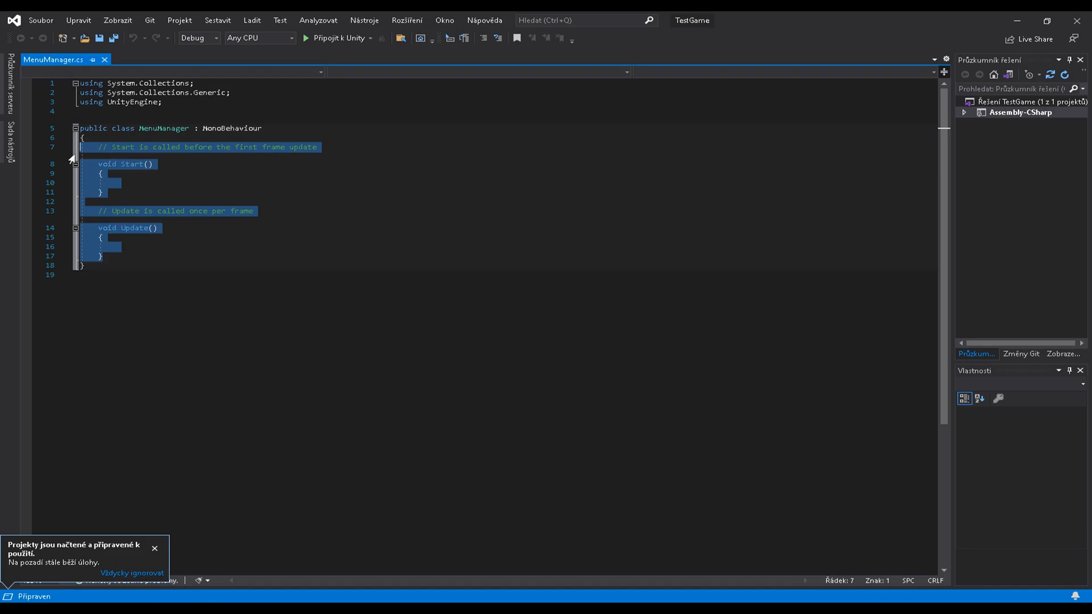
{"action": "key", "text": "Delete"}
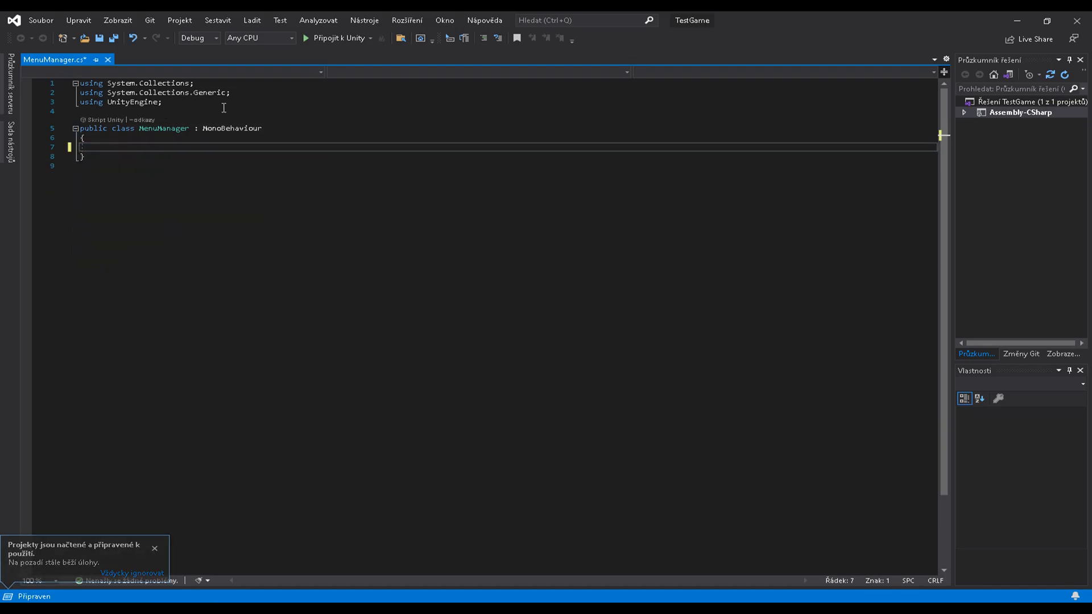
- Remove the System.Collections and System.Collections.Generic using directives from the MenuManager script
{"action": "left_click_drag", "start_coordinate": [237, 94], "coordinate": [34, 88]}
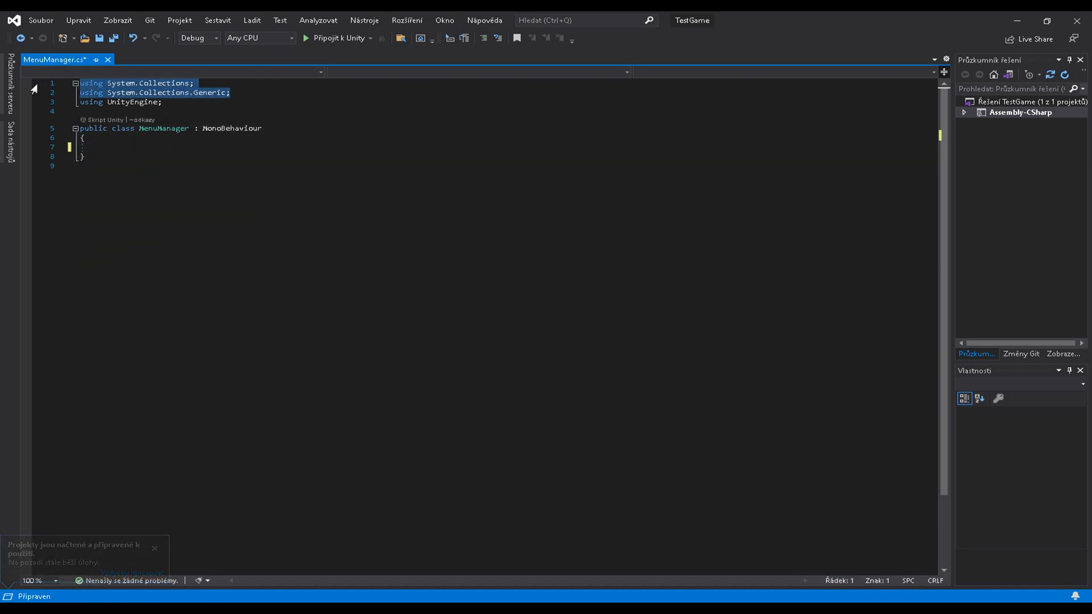
{"action": "key", "text": "Delete"}
{"action": "key", "text": "Delete"}
- Add the directive "using UnityEngine.SceneManagement;" below the UnityEngine one
{"action": "key", "text": "End"}
{"action": "key", "text": "Return"}
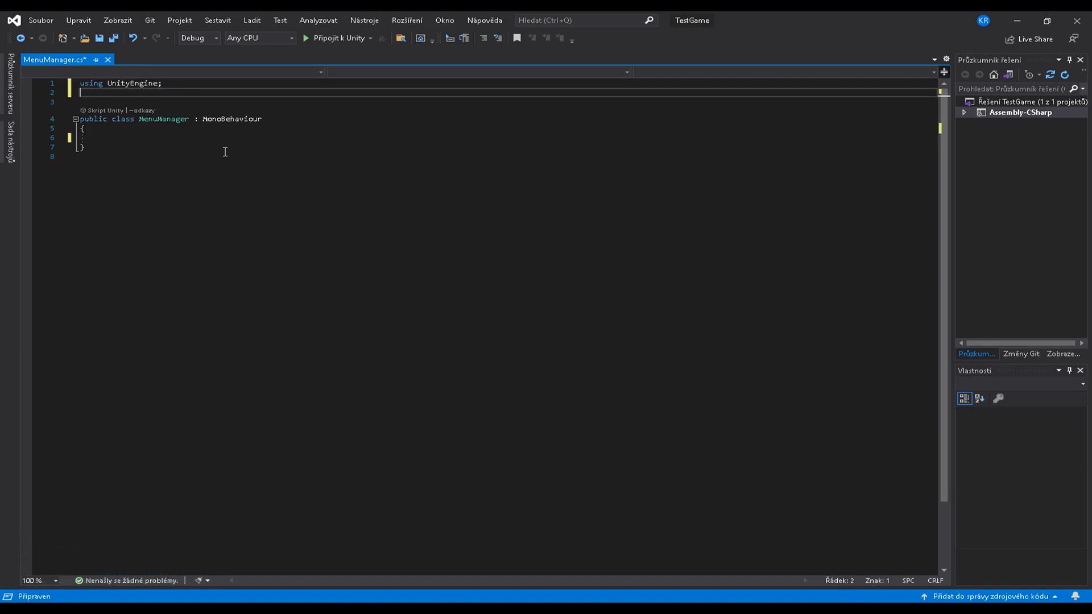
{"action": "type", "text": "usin"}
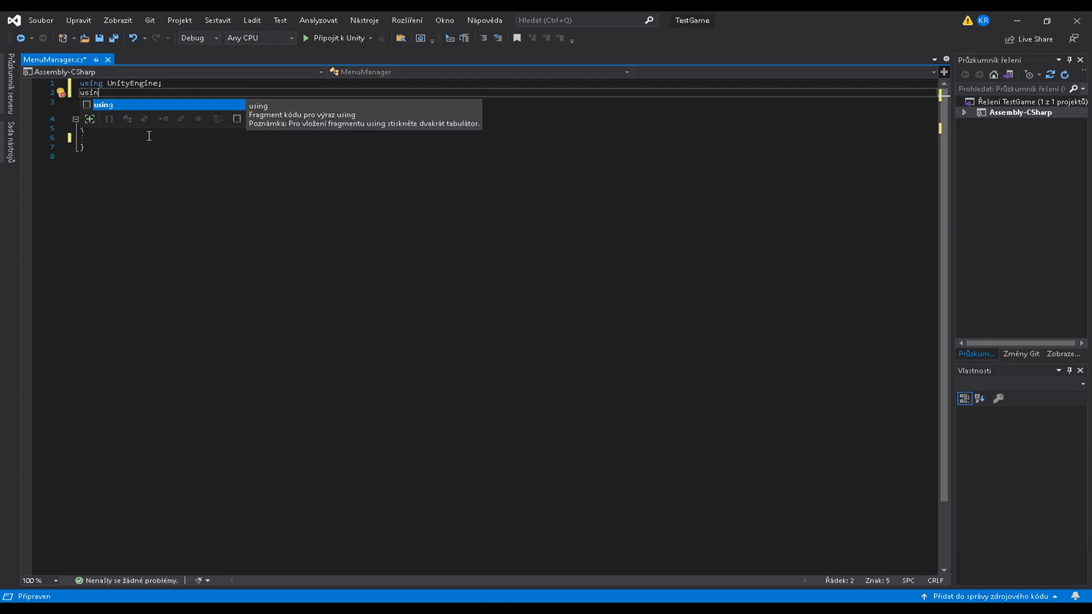
{"action": "type", "text": "g unity"}
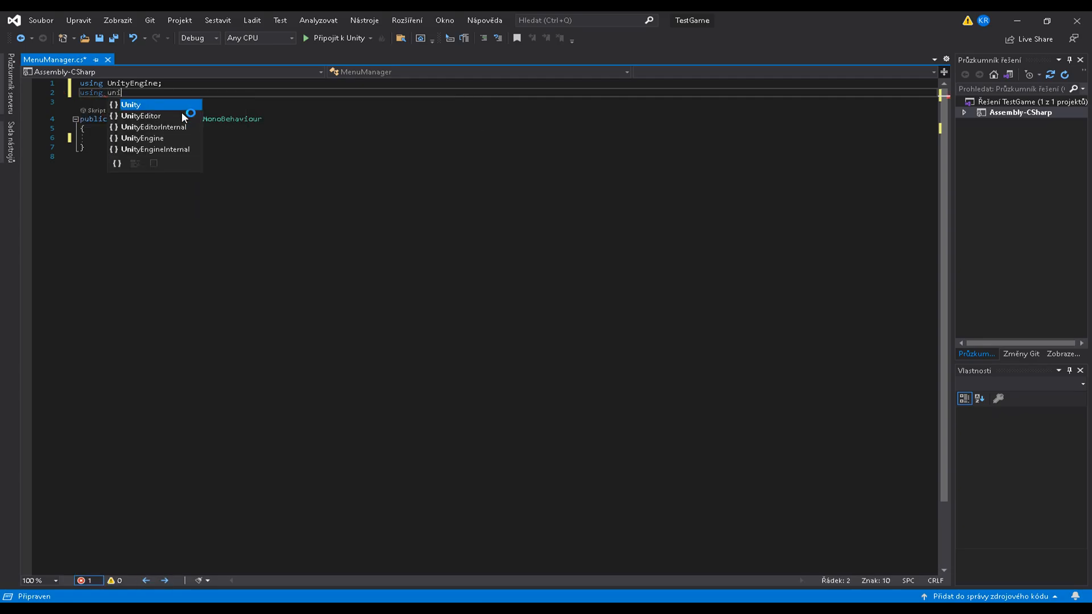
{"action": "left_click", "coordinate": [176, 138]}
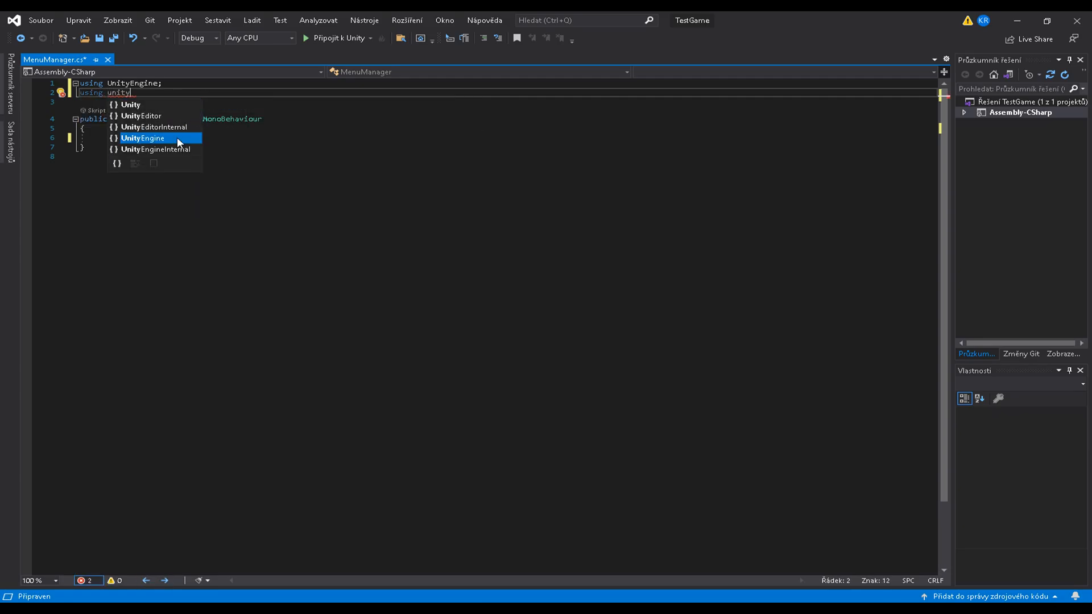
{"action": "double_click", "coordinate": [176, 138]}
{"action": "type", "text": "."}
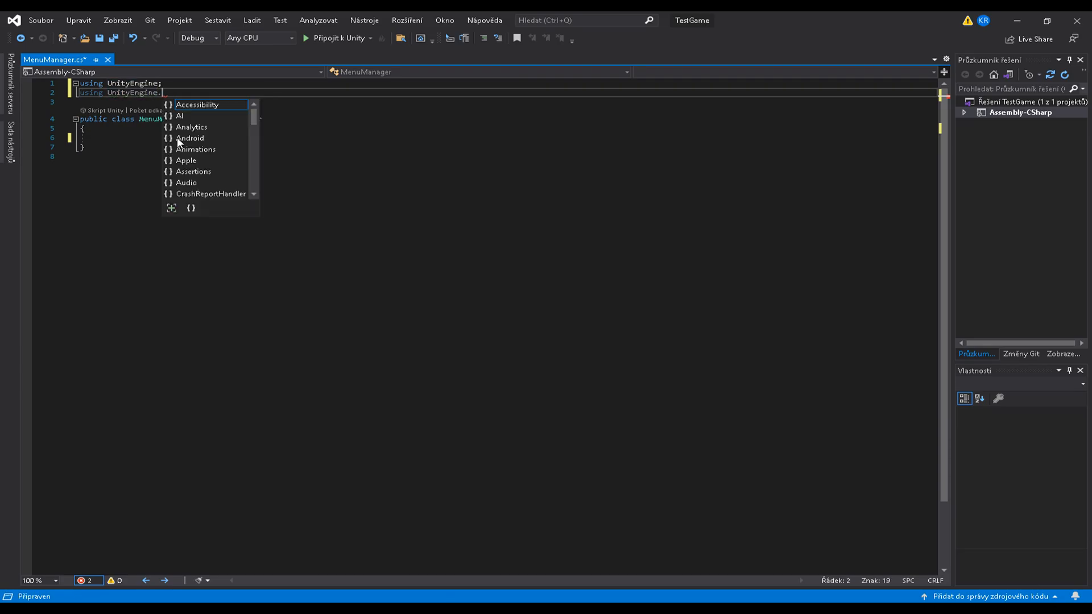
{"action": "type", "text": "SceneManagement;"}
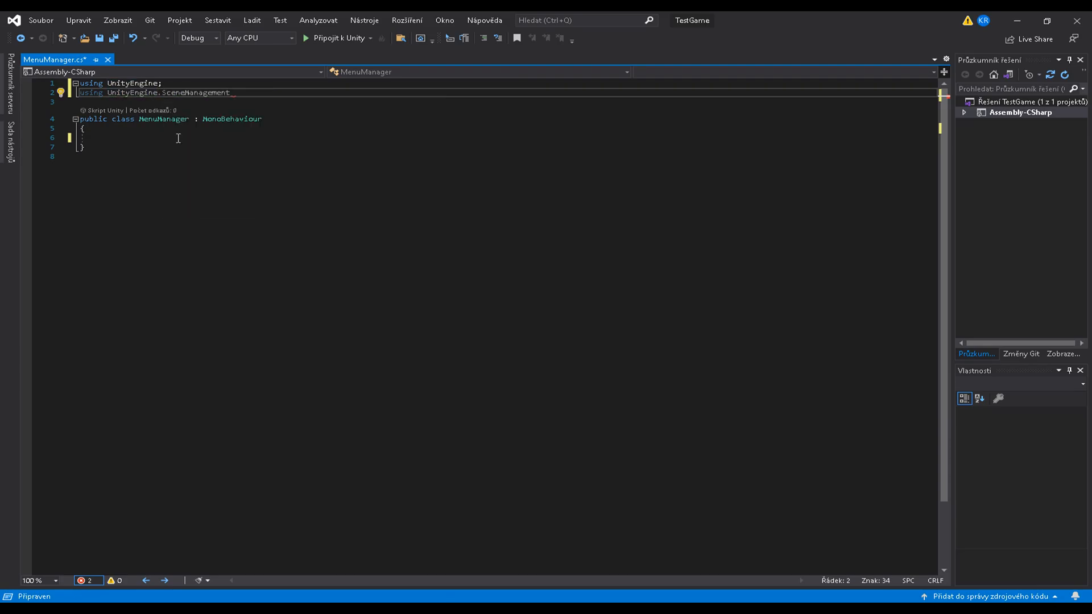
- Add two empty public void methods named PLAY and QUIT inside the MenuManager class
{"action": "left_click", "coordinate": [162, 138]}
{"action": "key", "text": "Return"}
{"action": "type", "text": "pub"}
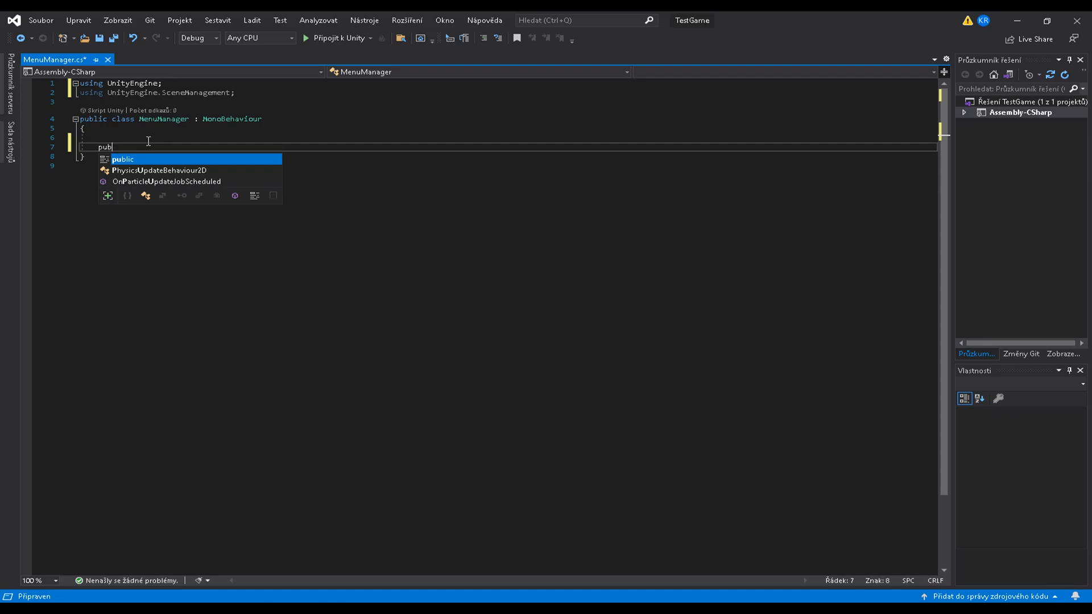
{"action": "type", "text": "lic void PLAY"}
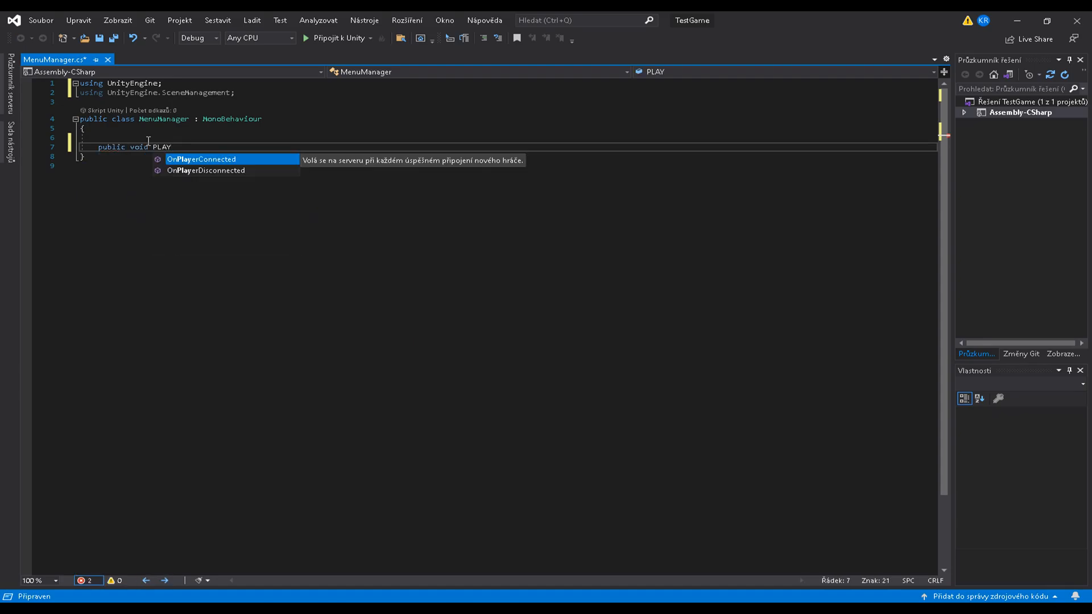
{"action": "key", "text": "Return"}
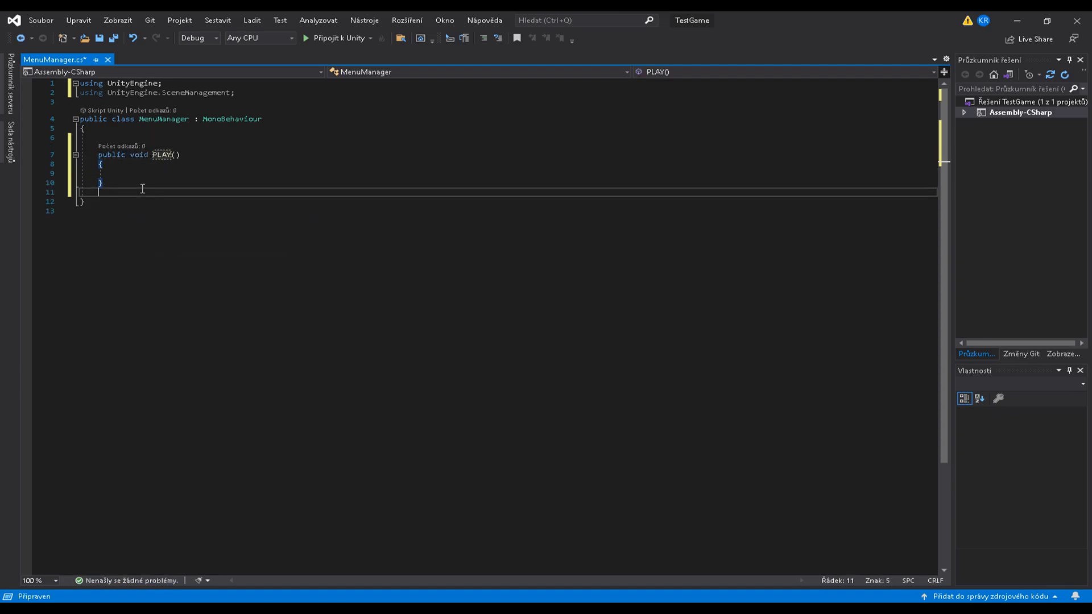
{"action": "key", "text": "Return"}
{"action": "type", "text": "public void"}
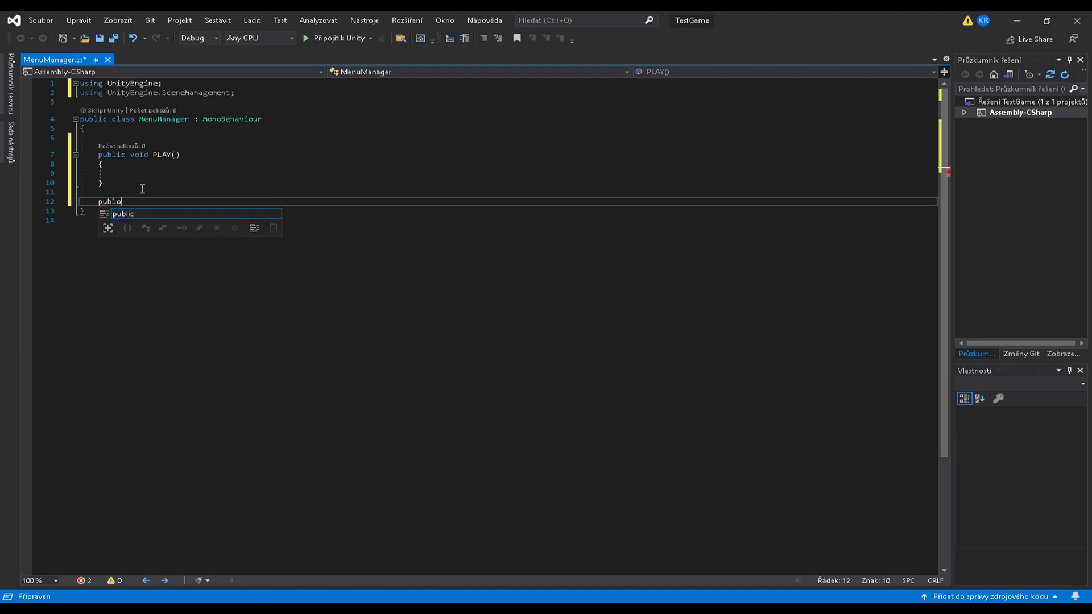
{"action": "type", "text": " QUIT"}
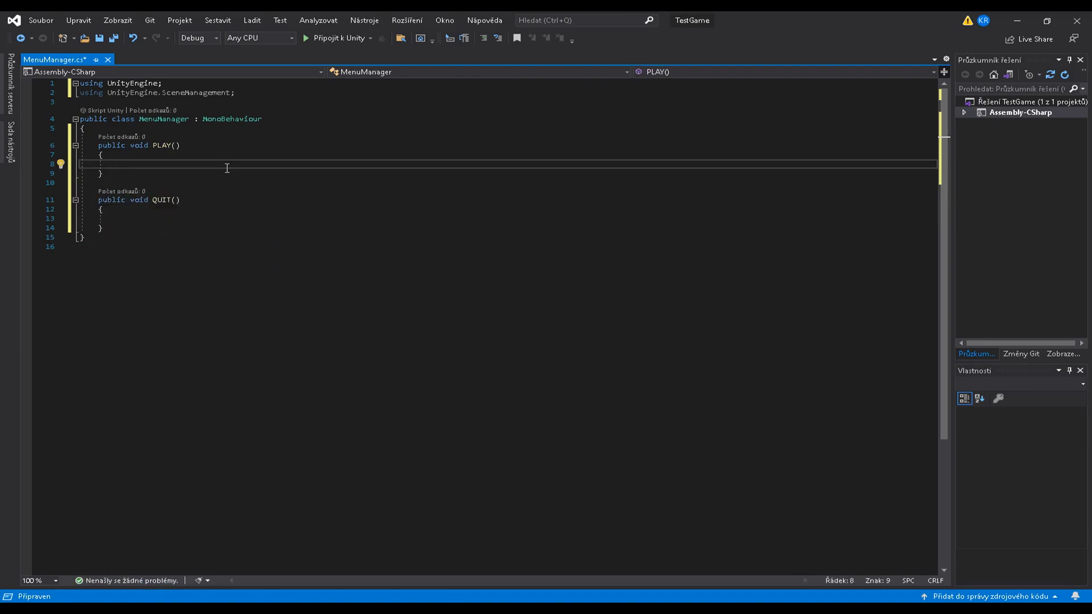
- Begin a SceneManager.LoadScene() call in the PLAY method, leaving its argument empty
{"action": "type", "text": "scene"}
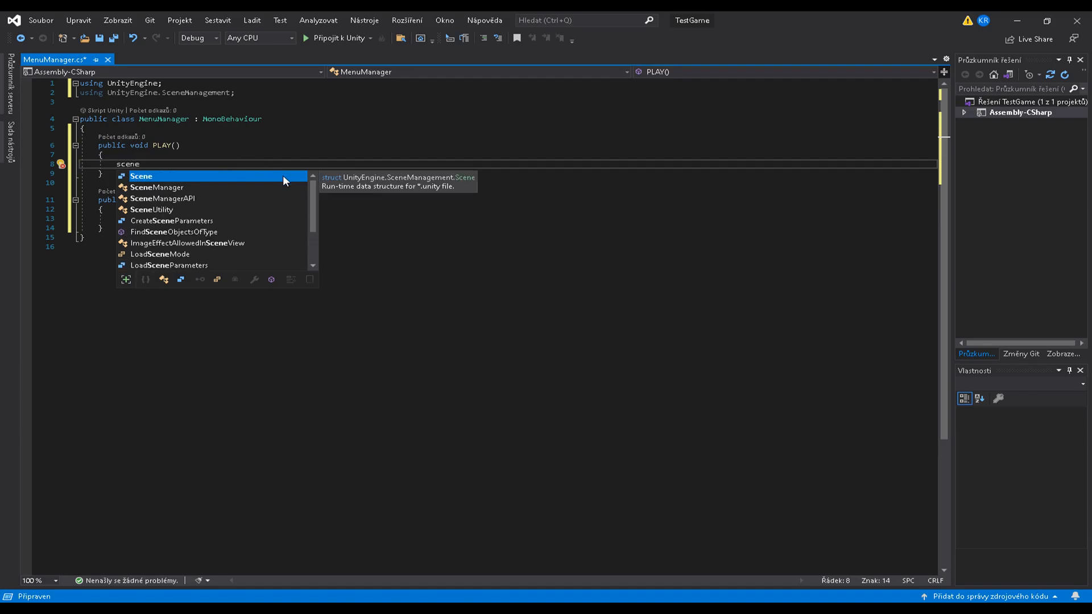
{"action": "key", "text": "Down"}
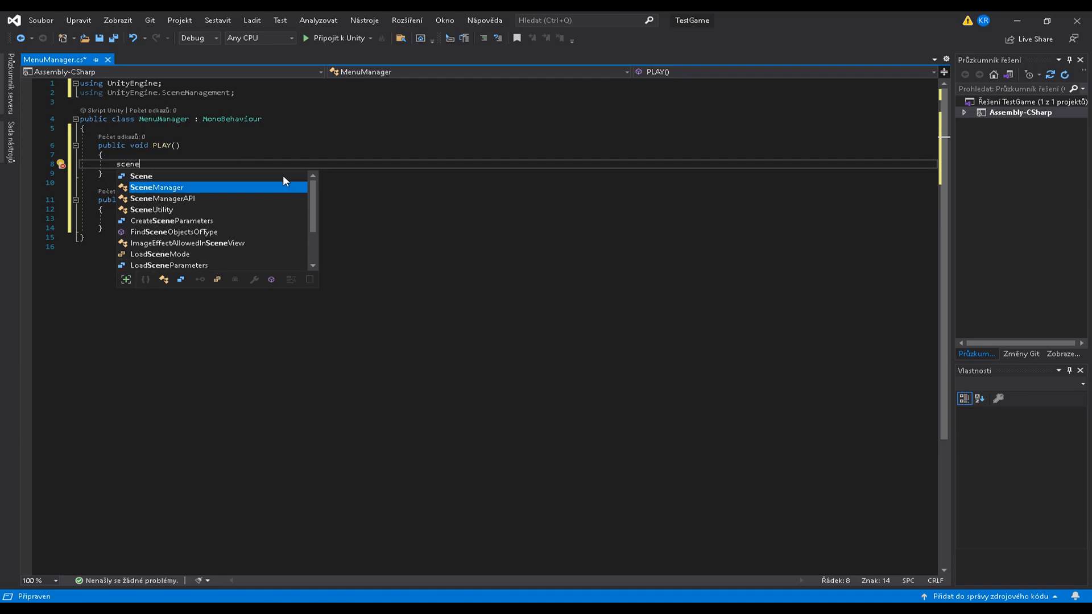
{"action": "type", "text": ".Load"}
{"action": "key", "text": "Tab"}
{"action": "type", "text": "("}
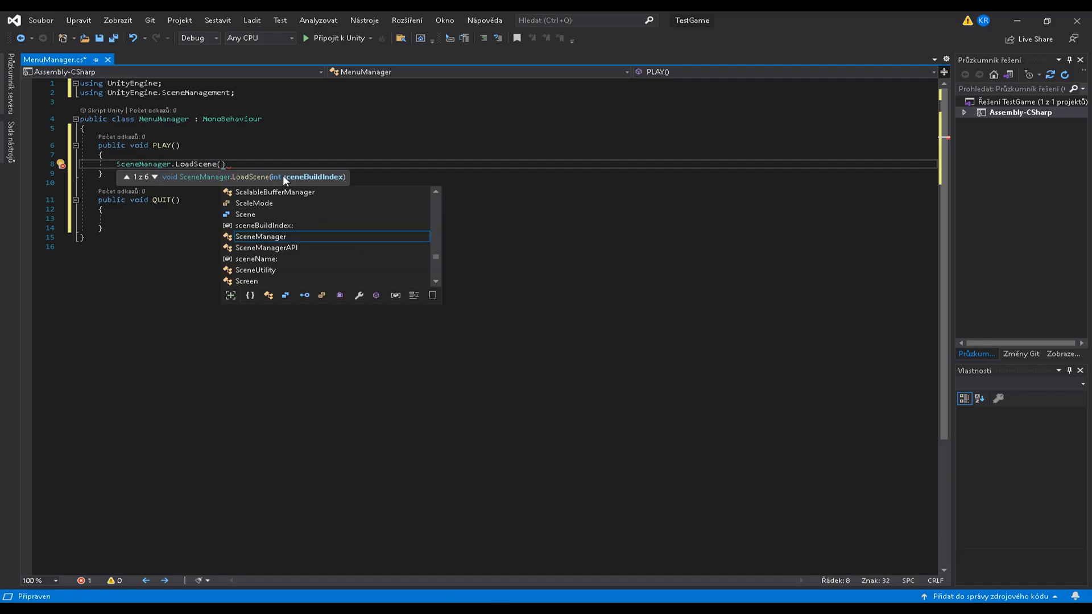
- Switch to Unity and add the Scena1 and Menu scenes to Scenes In Build in the Build Settings, ordering Menu before Scena1
{"action": "key", "text": "alt+Tab"}
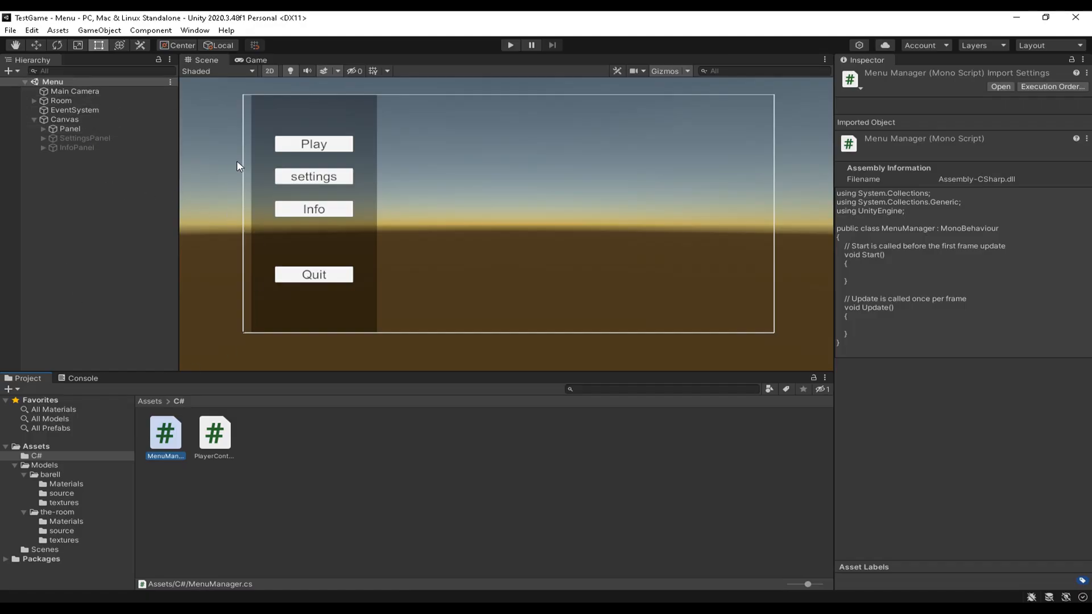
{"action": "left_click", "coordinate": [11, 30]}
{"action": "left_click", "coordinate": [70, 171]}
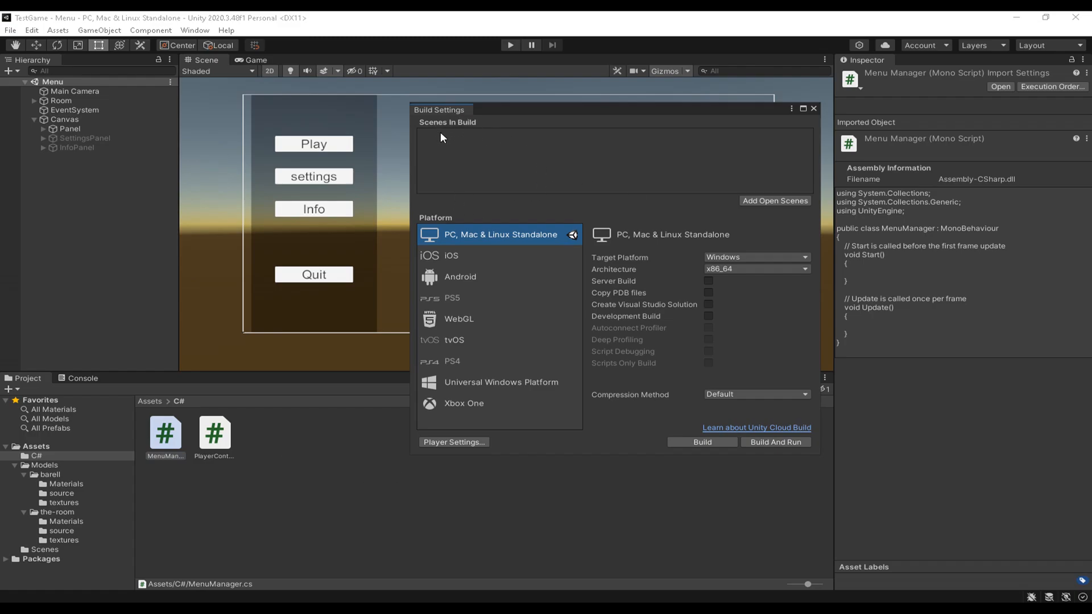
{"action": "left_click", "coordinate": [150, 401]}
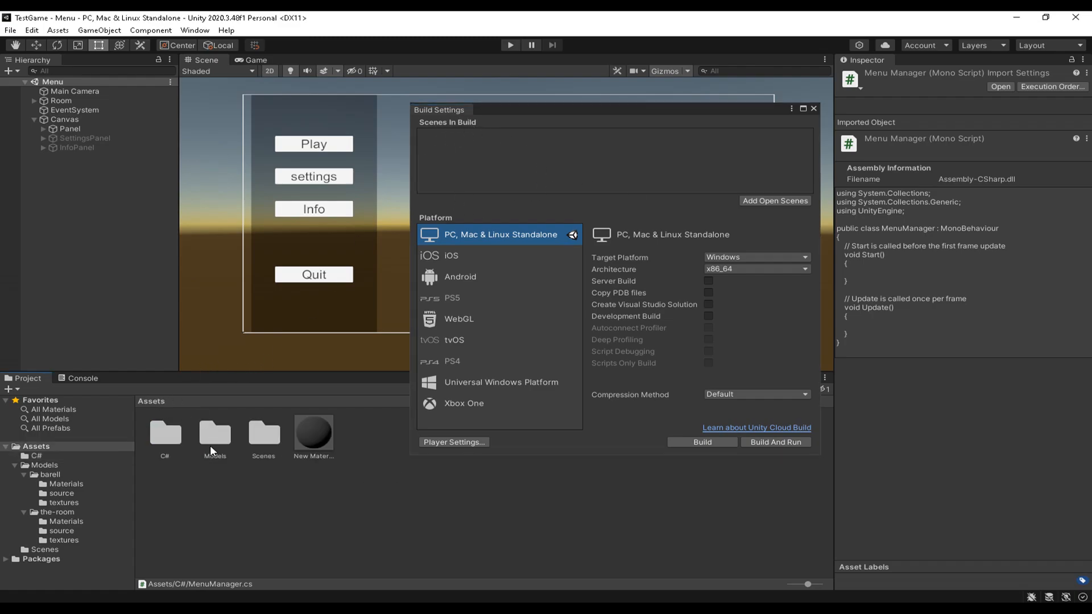
{"action": "double_click", "coordinate": [250, 444]}
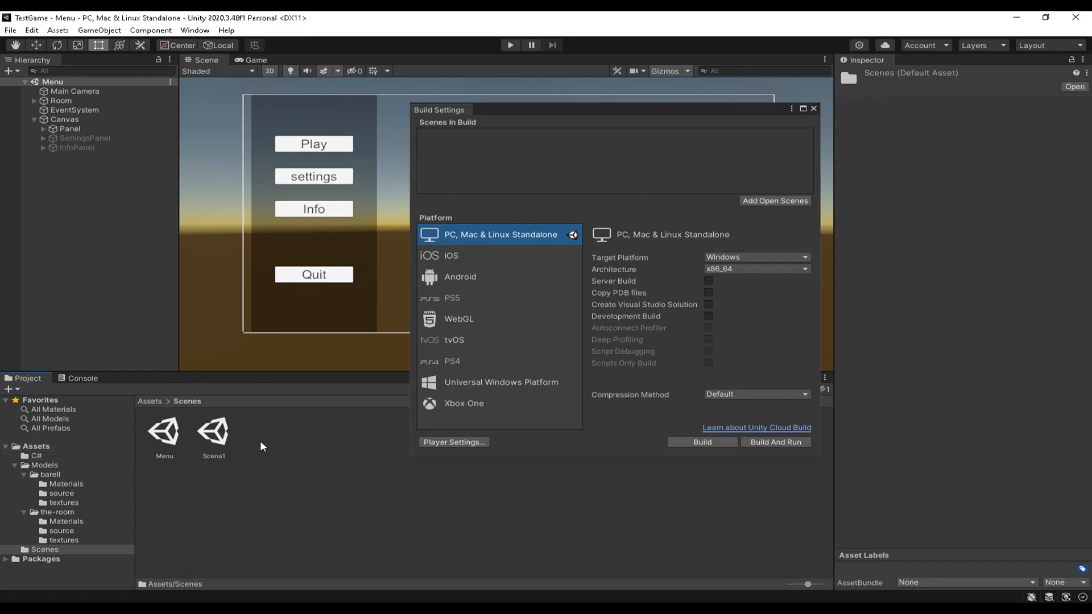
{"action": "left_click", "coordinate": [214, 454], "text": "ctrl"}
{"action": "left_click", "coordinate": [164, 434], "text": "ctrl"}
{"action": "left_click_drag", "start_coordinate": [164, 435], "coordinate": [529, 172]}
{"action": "left_click", "coordinate": [470, 145]}
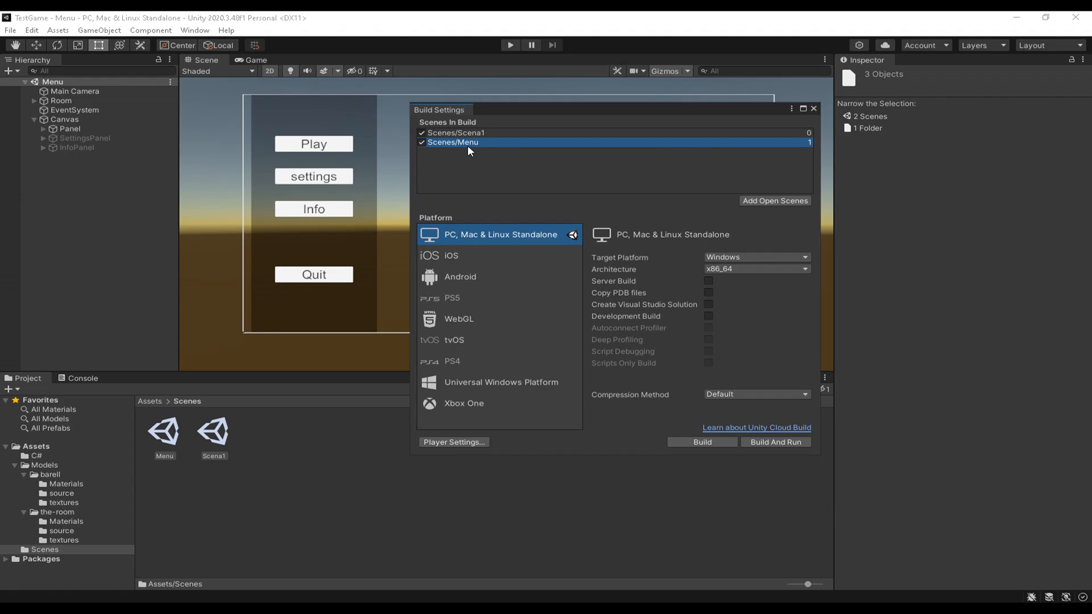
{"action": "left_click_drag", "start_coordinate": [465, 144], "coordinate": [466, 129]}
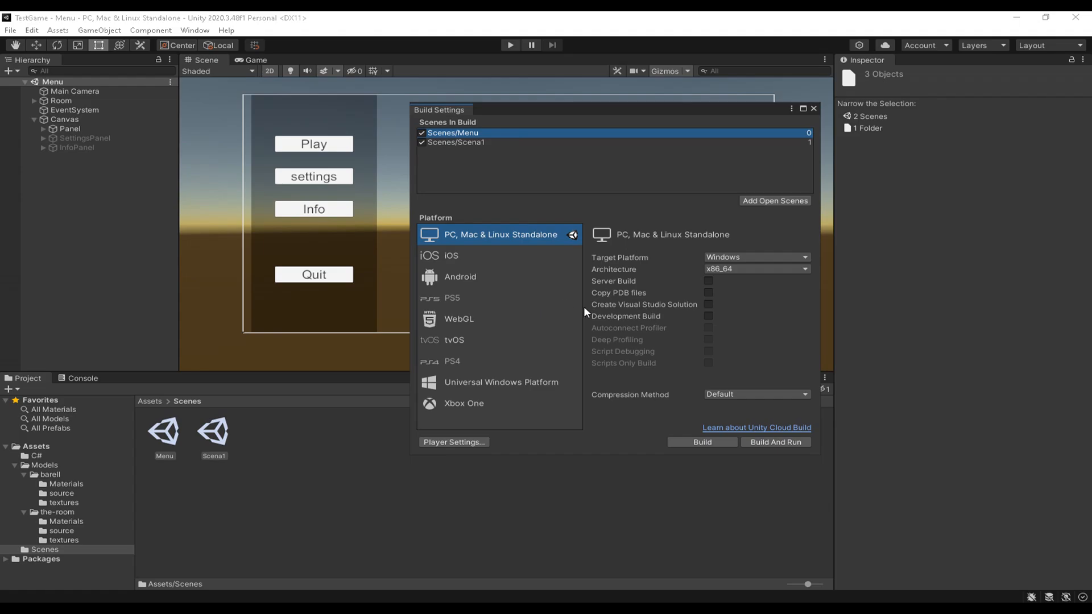
- Close Build Settings and, back in the MenuManager script, pass "Scena1" to the PLAY method's LoadScene call, end it with a semicolon and save
{"action": "key", "text": "Down"}
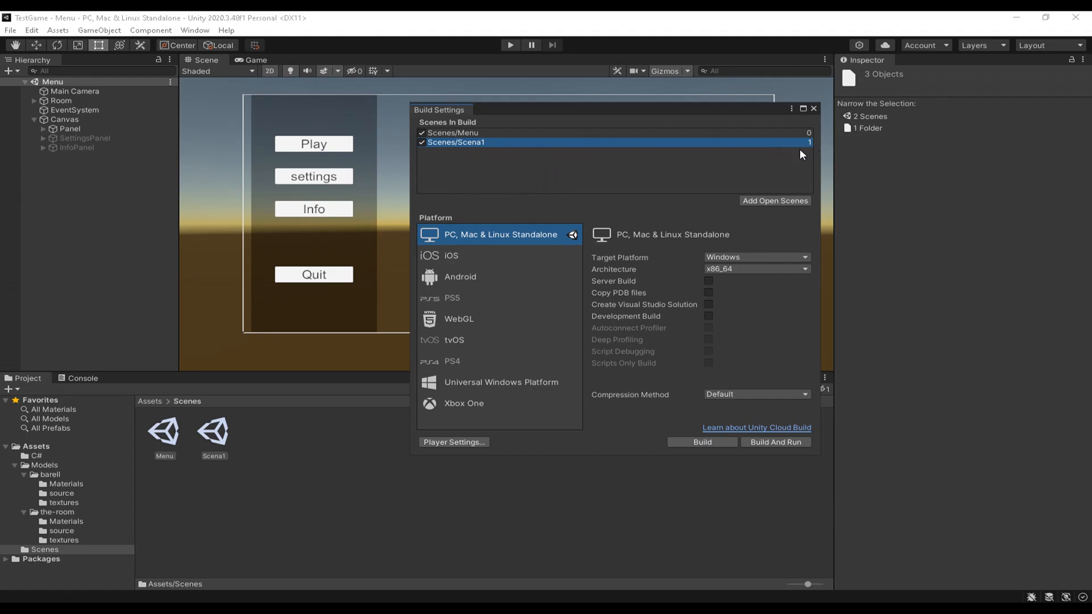
{"action": "left_click", "coordinate": [813, 108]}
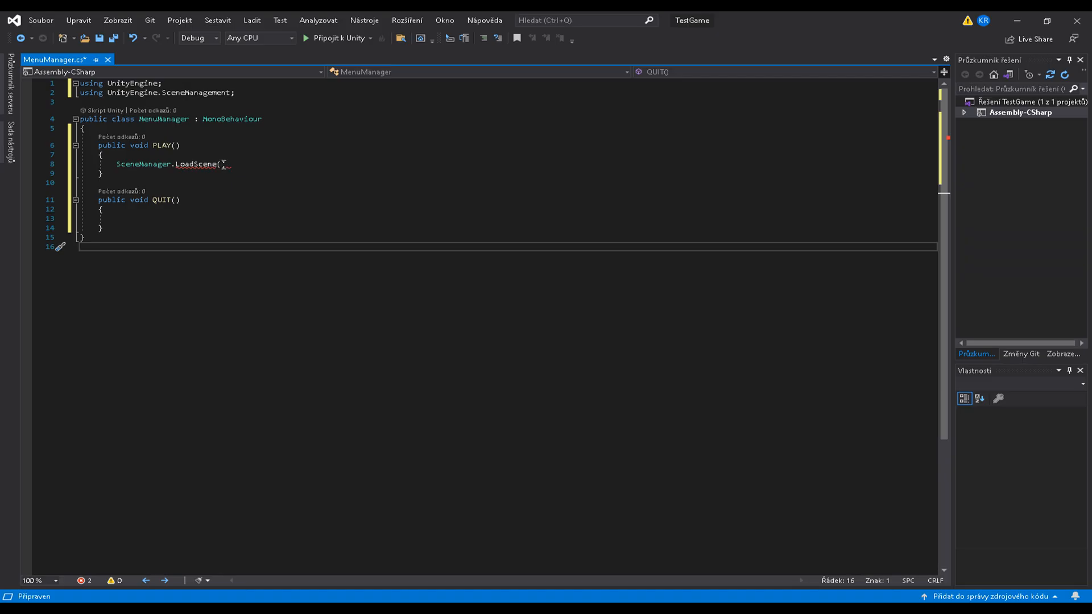
{"action": "left_click", "coordinate": [223, 165]}
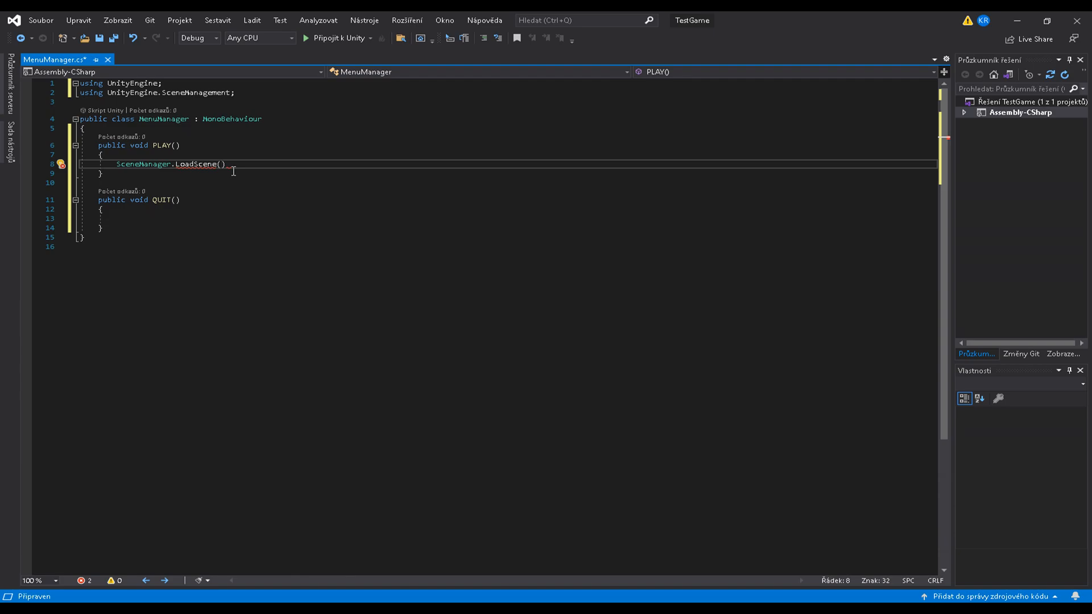
{"action": "type", "text": "1"}
{"action": "key", "text": "BackSpace"}
{"action": "type", "text": "\""}
{"action": "key", "text": "BackSpace"}
{"action": "type", "text": "\"scena"}
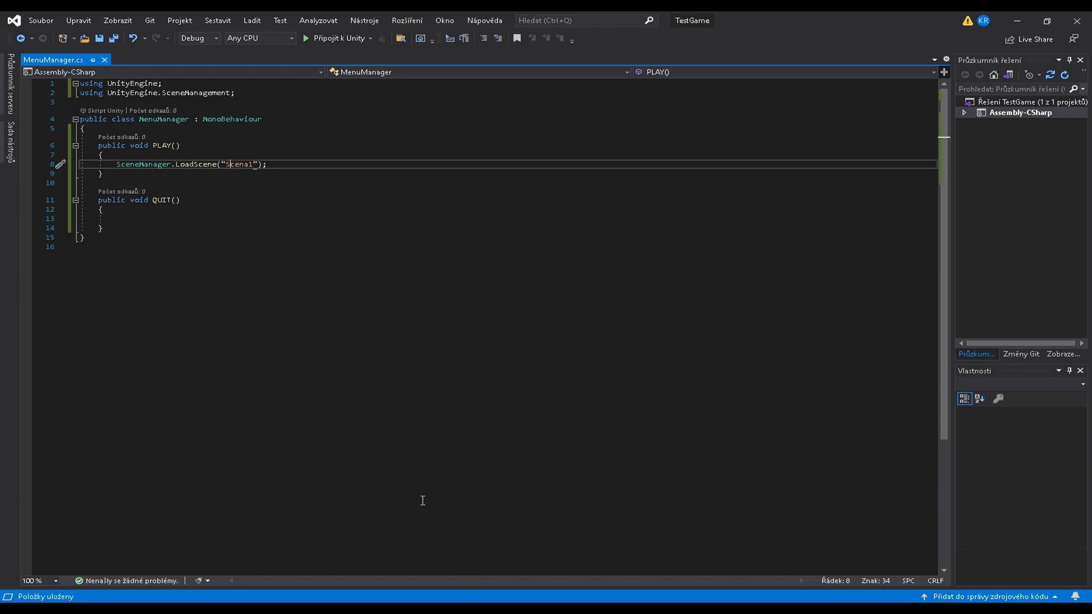
- Switch to Unity and add an empty On Click entry to the PlayButton inside Panel
{"action": "left_click", "coordinate": [463, 608]}
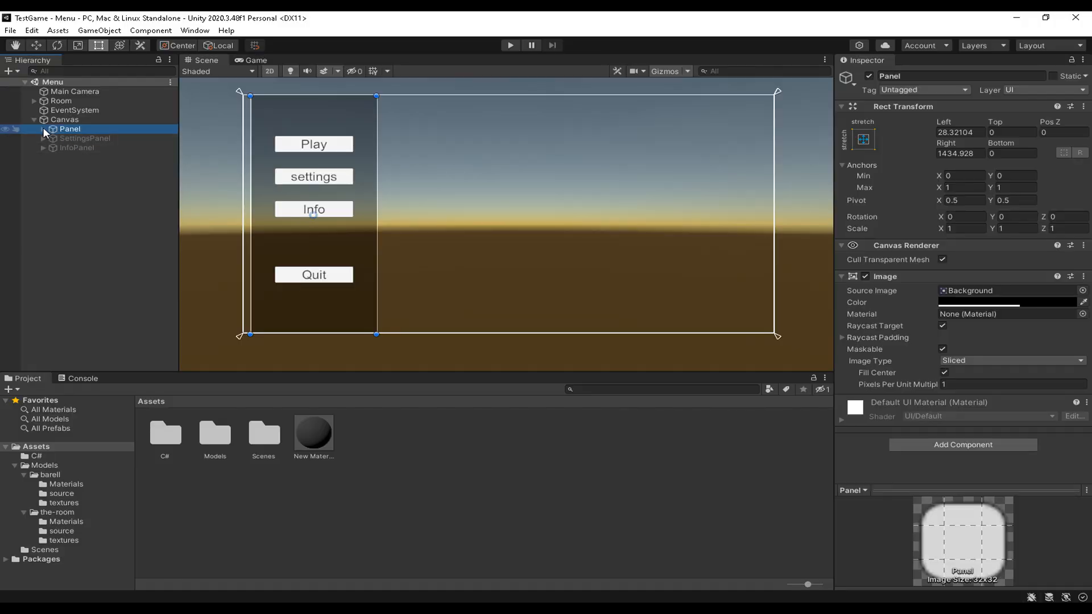
{"action": "left_click", "coordinate": [44, 130]}
{"action": "left_click", "coordinate": [86, 139]}
{"action": "scroll", "coordinate": [954, 377], "scroll_direction": "down", "scroll_amount": 5}
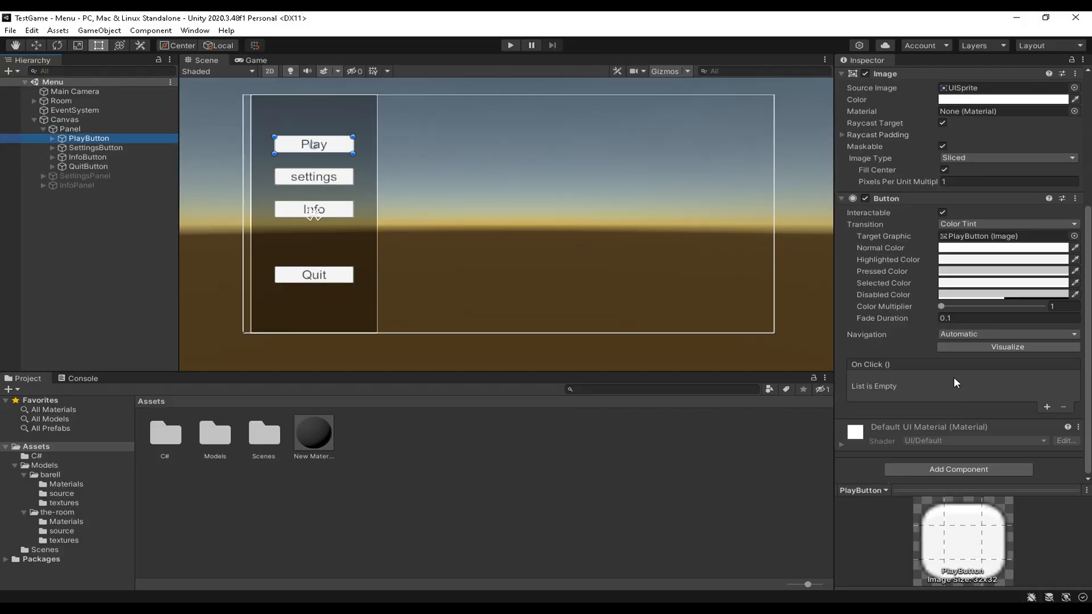
{"action": "left_click", "coordinate": [1046, 407]}
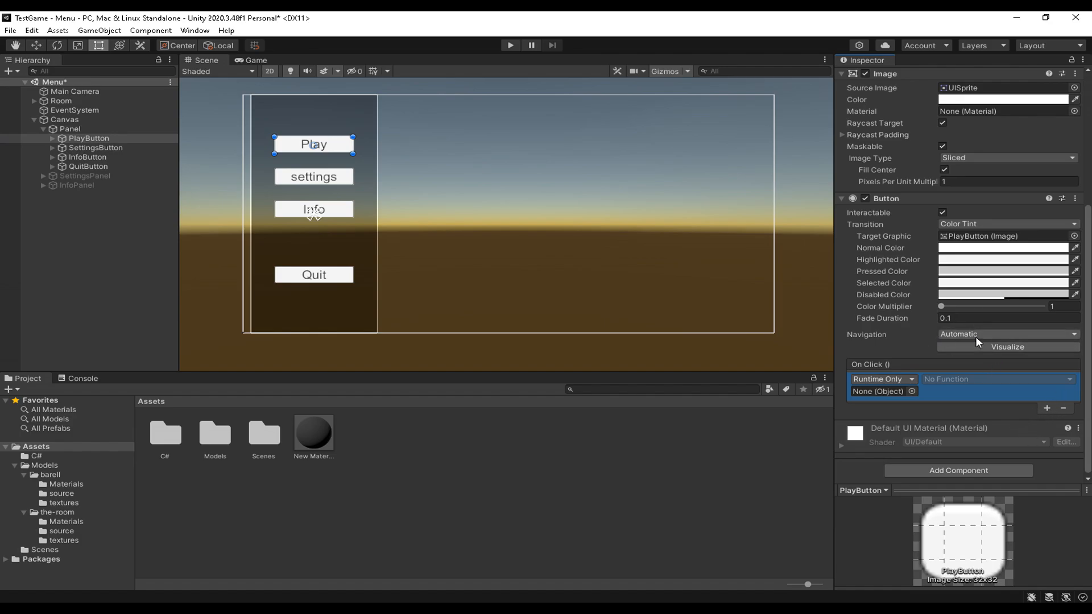
- Create an empty GameObject named MenuManager in the Menu scene and attach the MenuManager script to it
{"action": "right_click", "coordinate": [92, 239]}
{"action": "left_click", "coordinate": [122, 378]}
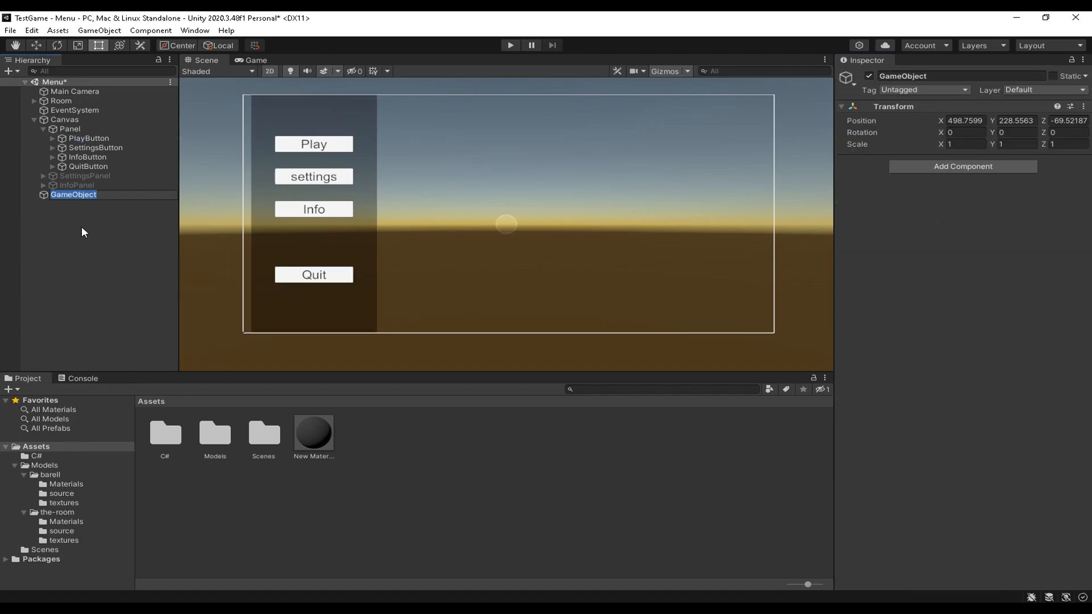
{"action": "type", "text": "Menuman"}
{"action": "key", "text": "BackSpace"}
{"action": "key", "text": "BackSpace"}
{"action": "key", "text": "BackSpace"}
{"action": "type", "text": "Manager"}
{"action": "key", "text": "Return"}
{"action": "left_click_drag", "start_coordinate": [151, 454], "coordinate": [936, 356]}
{"action": "left_click", "coordinate": [150, 401]}
- Assign the MenuManager object to PlayButton's On Click entry and select its MenuManager.PLAY function
{"action": "left_click", "coordinate": [136, 138]}
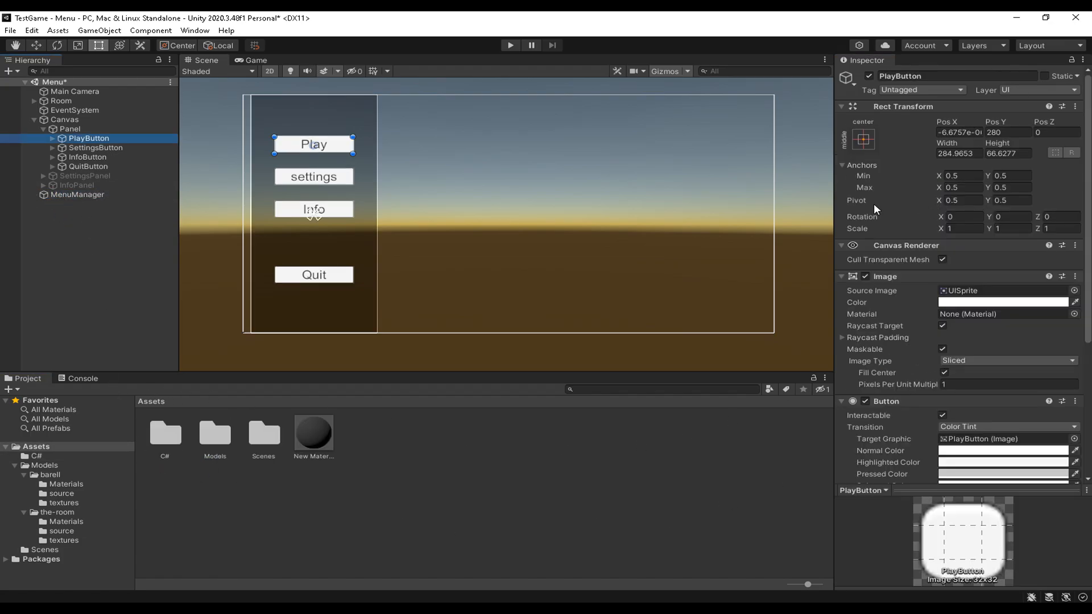
{"action": "scroll", "coordinate": [983, 306], "scroll_direction": "down", "scroll_amount": 3}
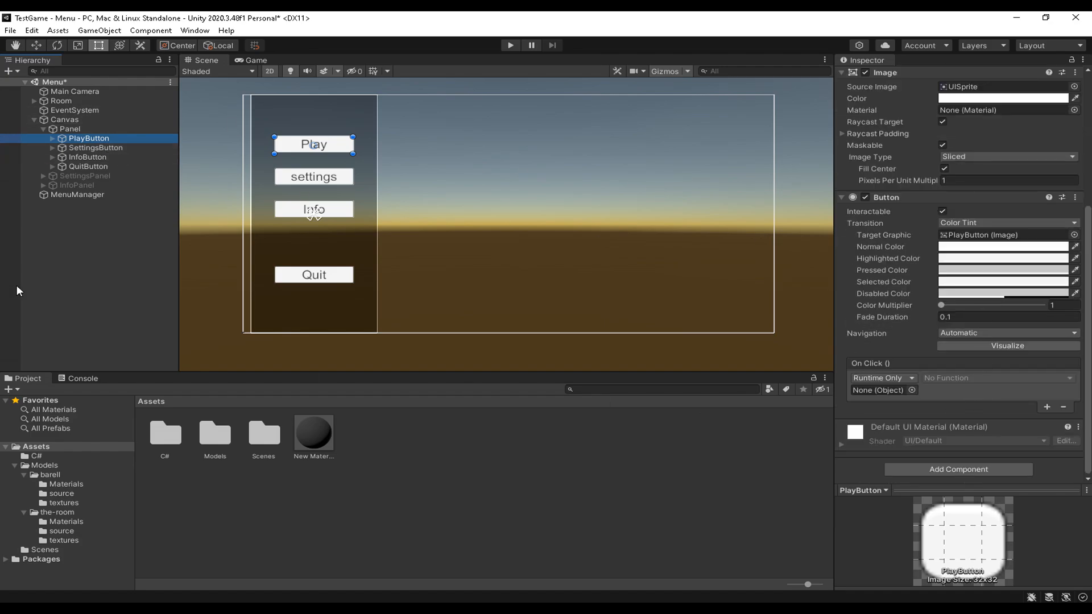
{"action": "left_click_drag", "start_coordinate": [63, 196], "coordinate": [884, 392]}
{"action": "left_click", "coordinate": [981, 378]}
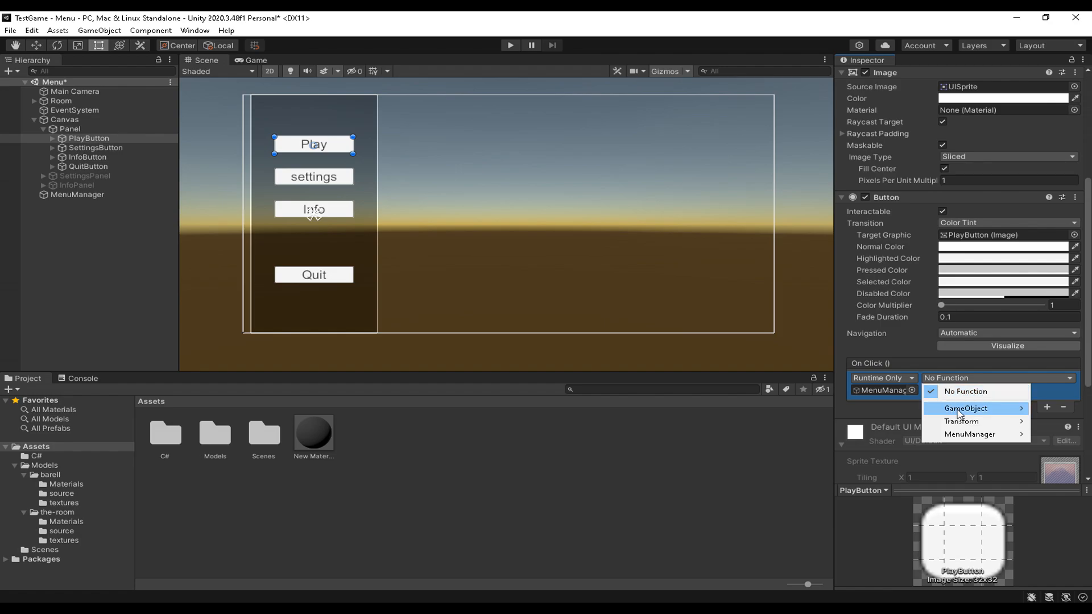
{"action": "mouse_move", "coordinate": [987, 435]}
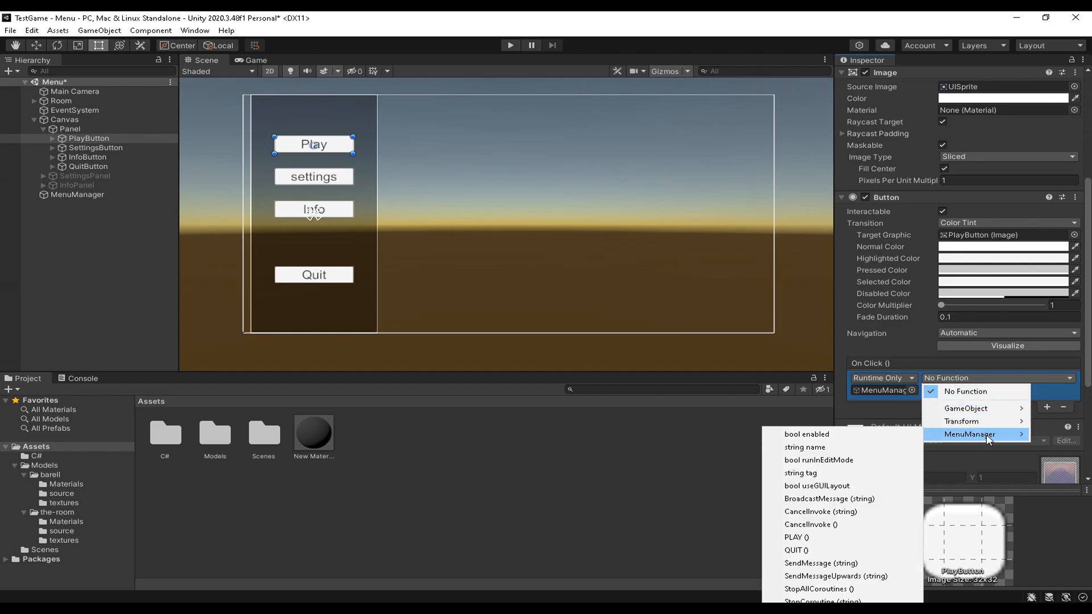
{"action": "left_click", "coordinate": [826, 536]}
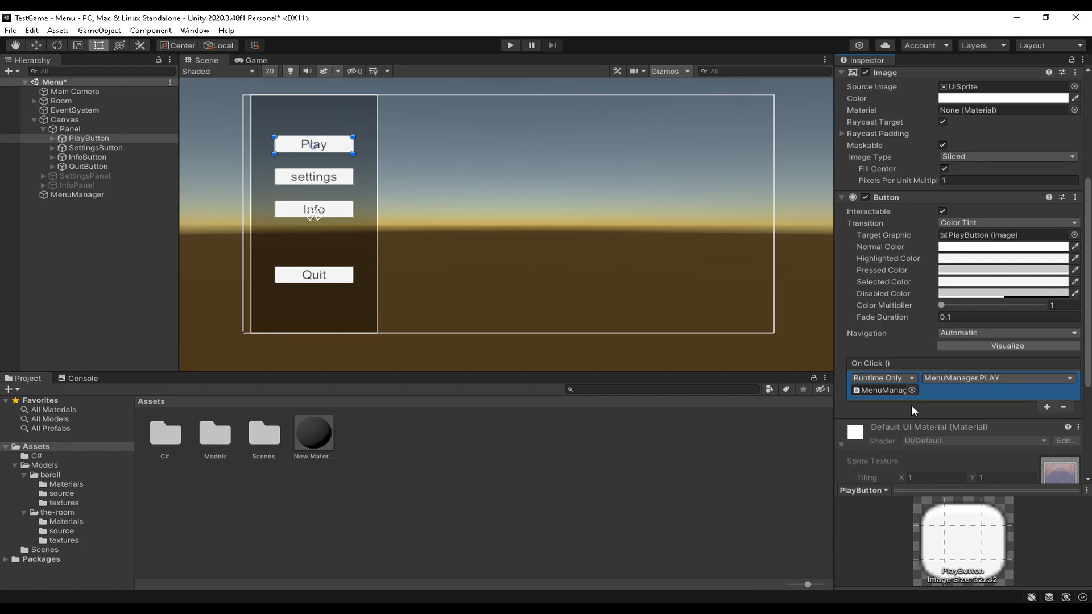
- Run the scene, test the Play button by moving around in Scena1, and stop play mode
{"action": "left_click", "coordinate": [548, 98]}
{"action": "left_click", "coordinate": [511, 45]}
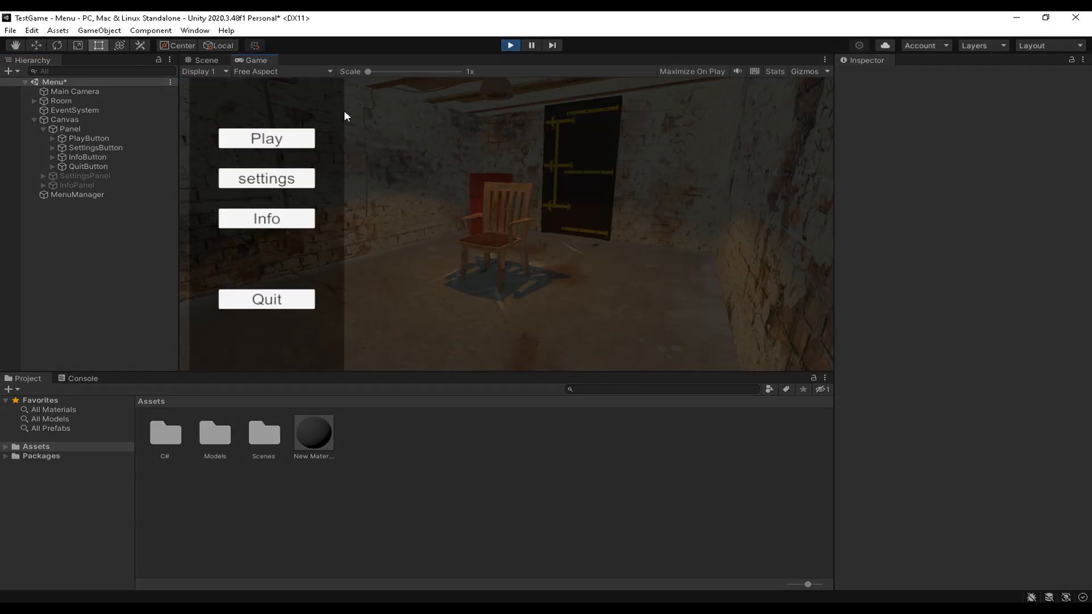
{"action": "left_click", "coordinate": [285, 140]}
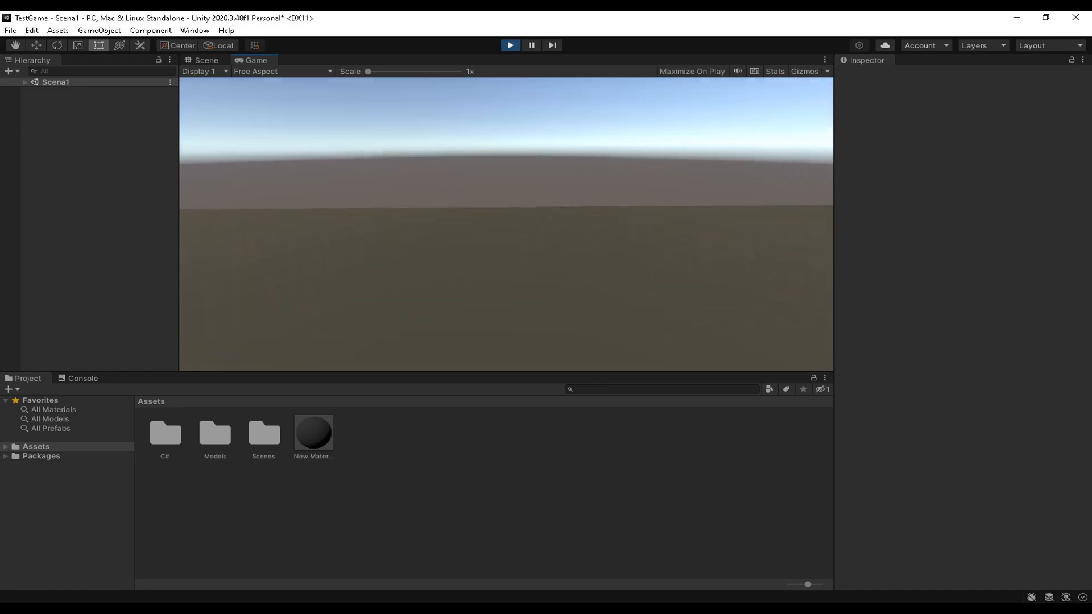
{"action": "key", "text": "a"}
{"action": "key", "text": "s"}
{"action": "key", "text": "w"}
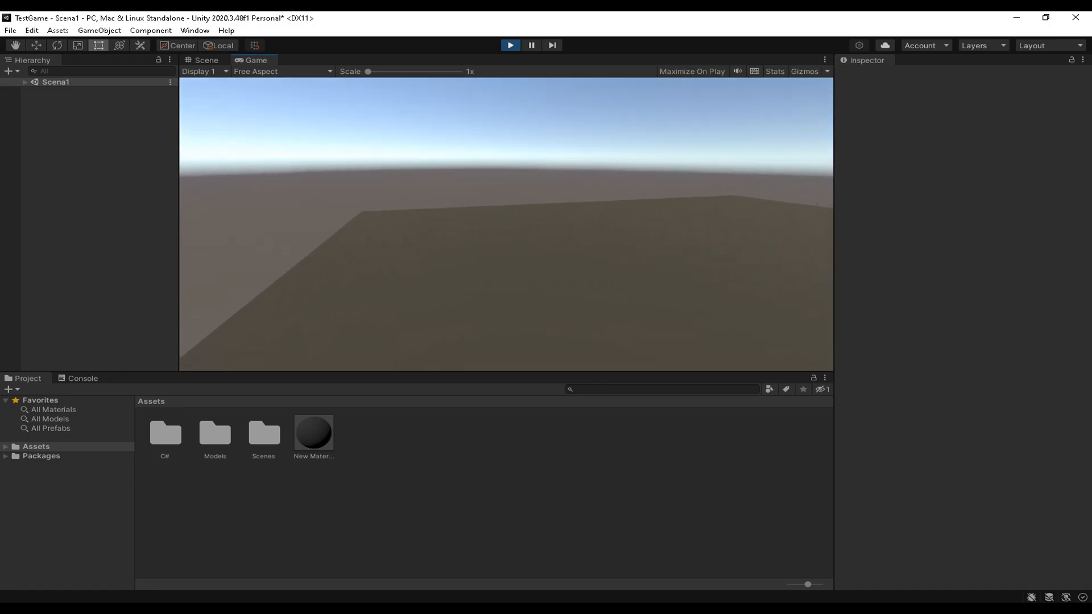
{"action": "key", "text": "w"}
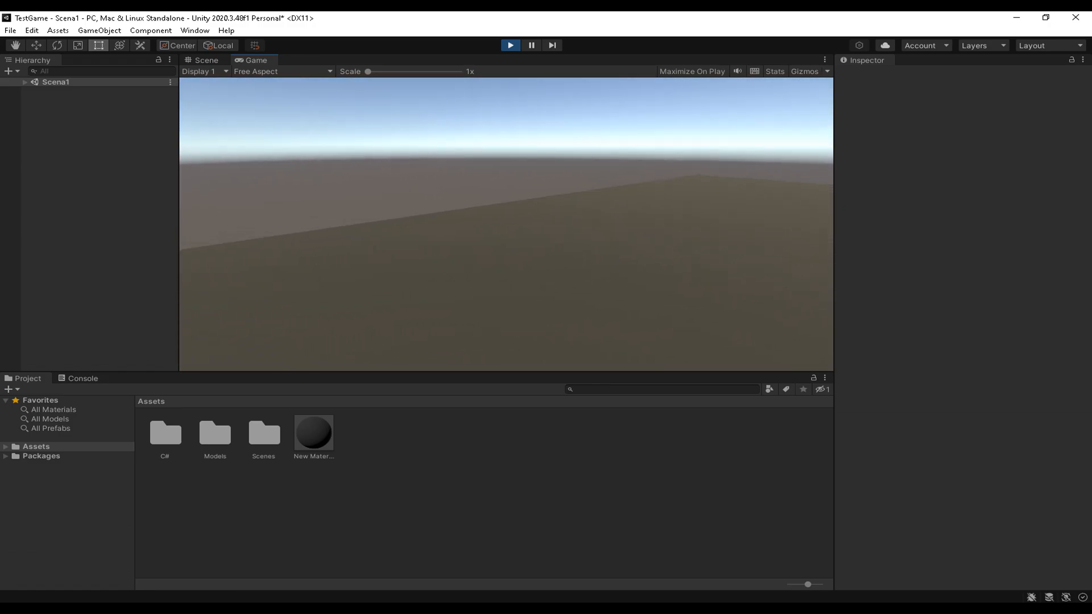
{"action": "key", "text": "d"}
{"action": "key", "text": "w"}
{"action": "key", "text": "Escape"}
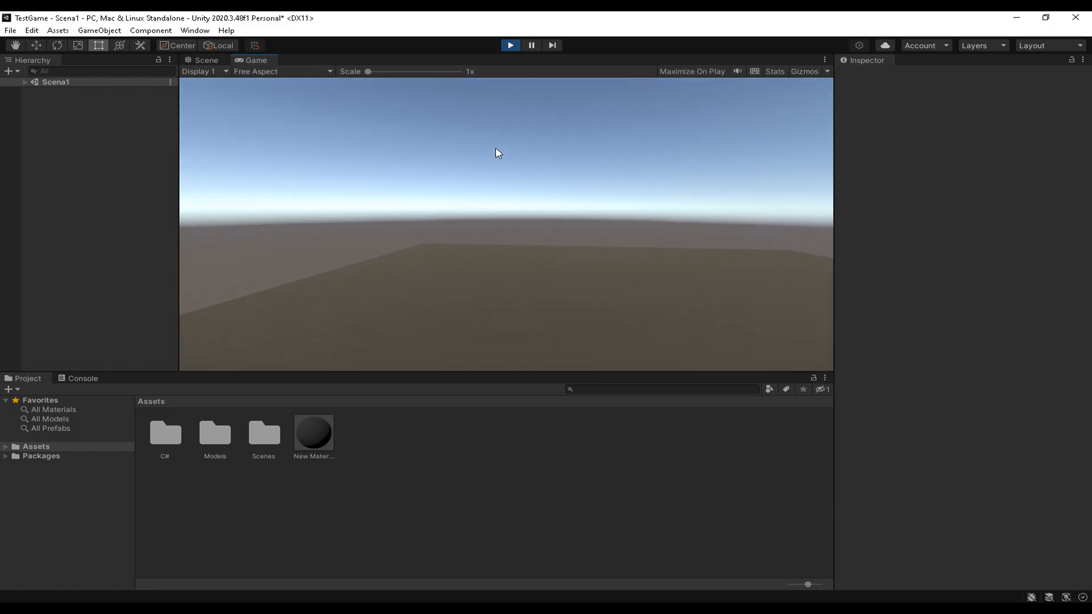
{"action": "left_click", "coordinate": [509, 47]}
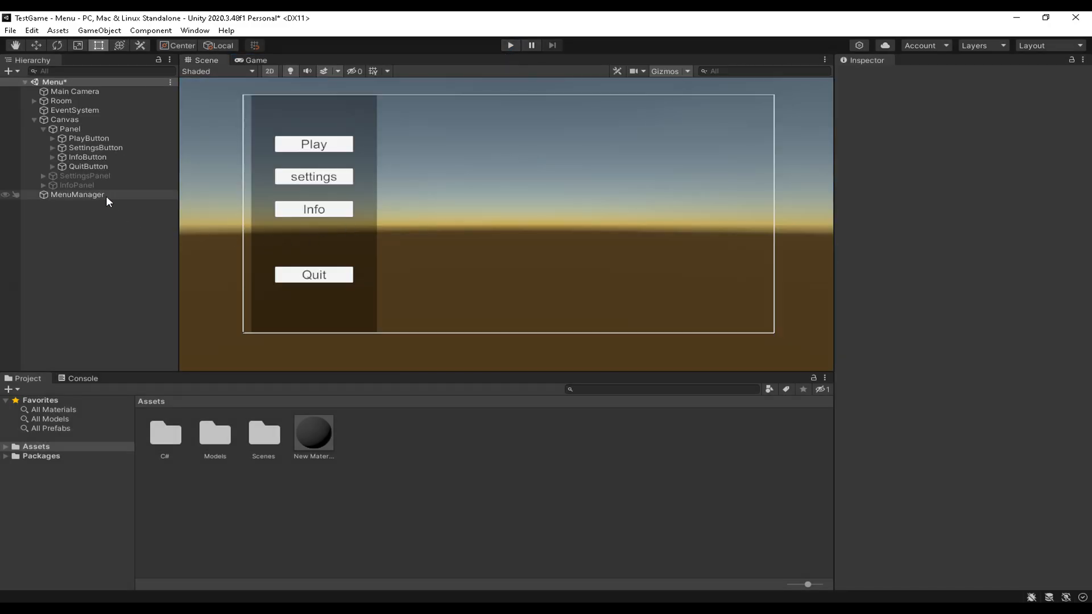
- Add an On Click entry to QuitButton using the MenuManager object and its MenuManager.QUIT function
{"action": "left_click", "coordinate": [91, 166]}
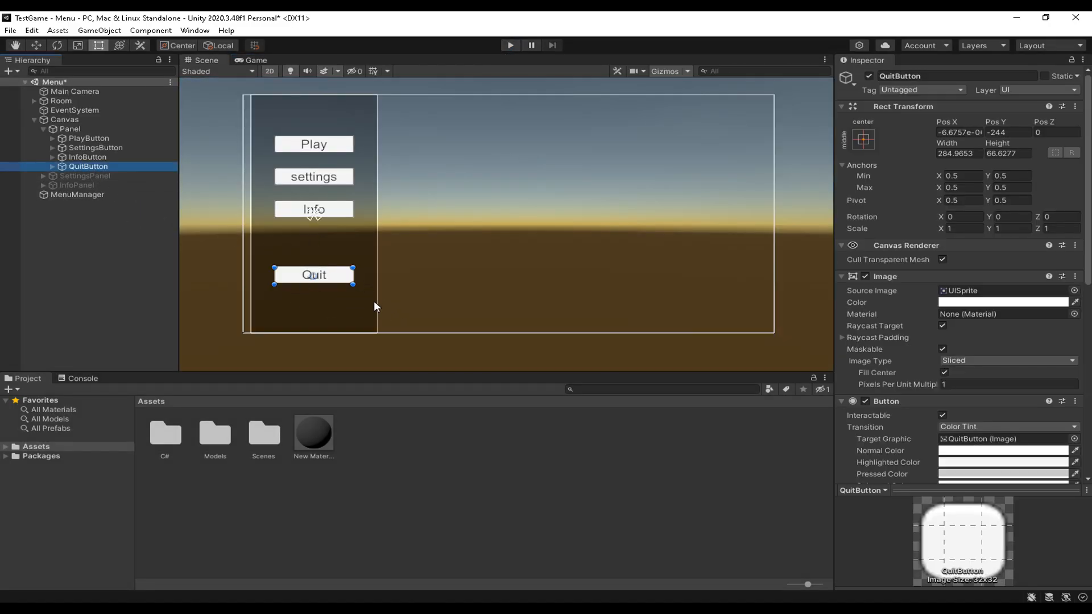
{"action": "scroll", "coordinate": [1006, 387], "scroll_direction": "down", "scroll_amount": 10}
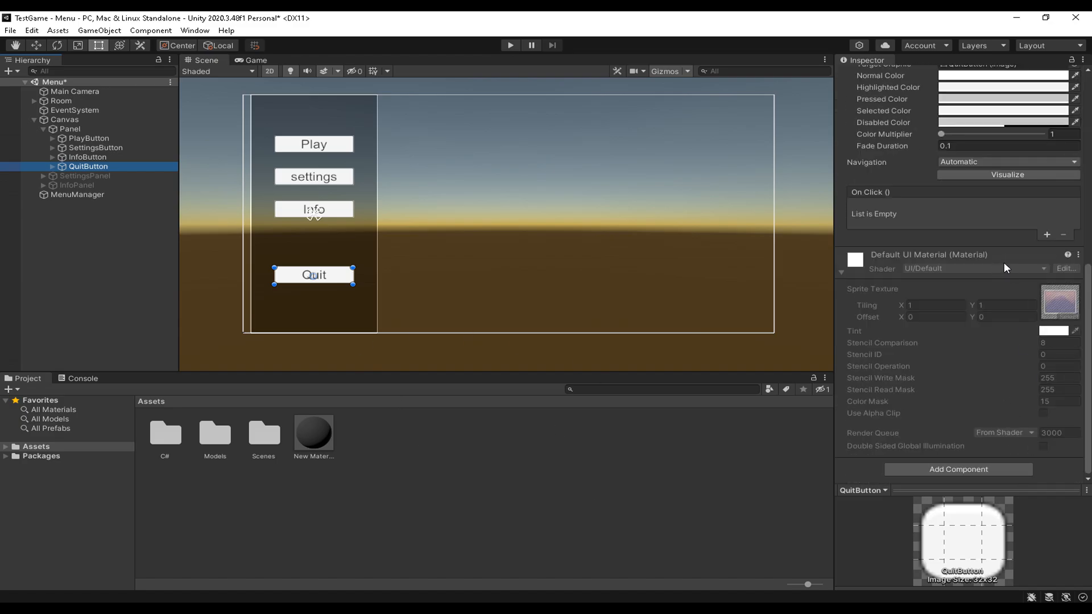
{"action": "scroll", "coordinate": [1017, 290], "scroll_direction": "up", "scroll_amount": 12}
{"action": "scroll", "coordinate": [1015, 341], "scroll_direction": "down", "scroll_amount": 10}
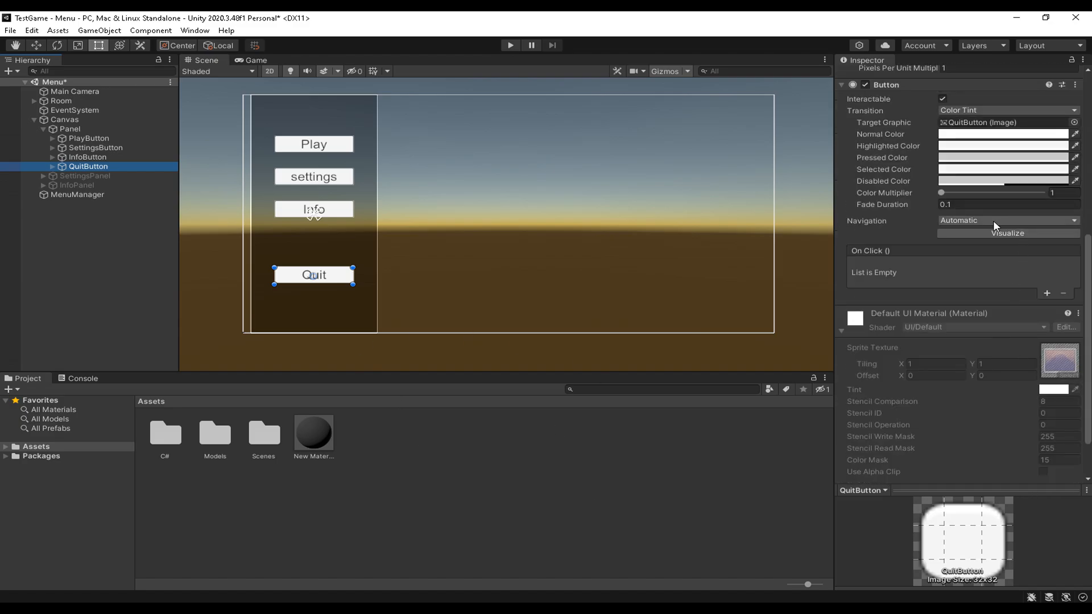
{"action": "left_click", "coordinate": [1047, 292]}
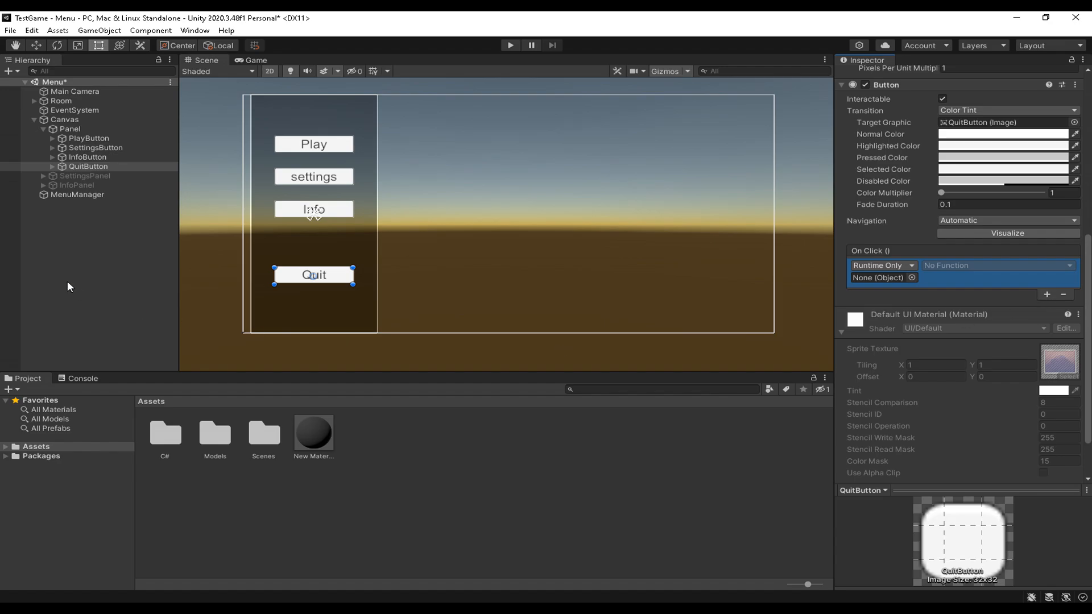
{"action": "left_click_drag", "start_coordinate": [73, 195], "coordinate": [885, 279]}
{"action": "left_click", "coordinate": [966, 266]}
{"action": "mouse_move", "coordinate": [966, 321]}
{"action": "left_click", "coordinate": [793, 438]}
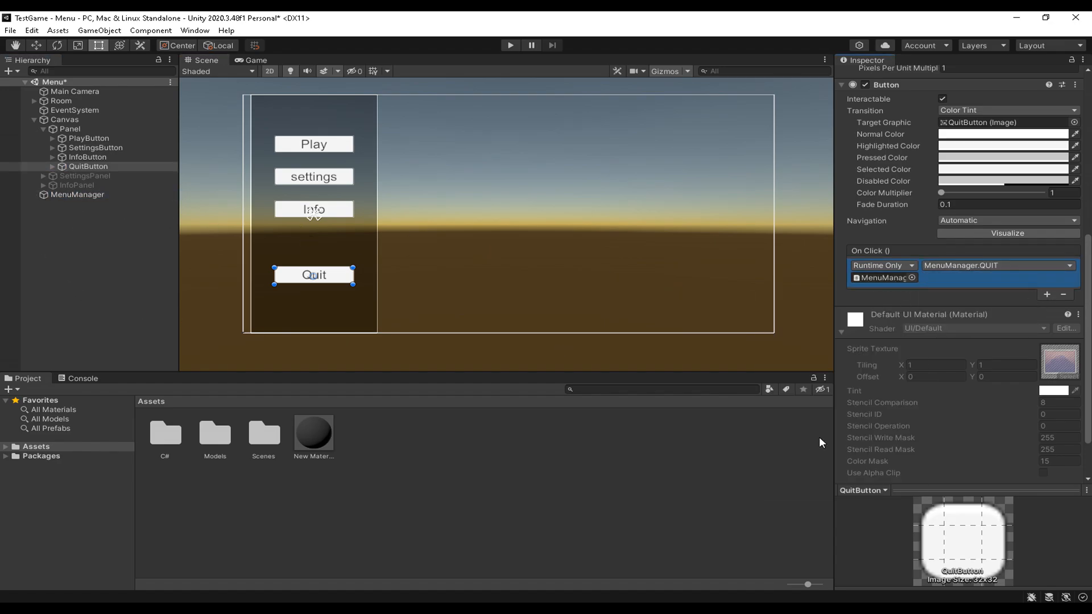
- Collapse the main Panel in the Hierarchy and save the Menu scene
{"action": "left_click", "coordinate": [67, 224]}
{"action": "left_click", "coordinate": [43, 129]}
{"action": "left_click", "coordinate": [10, 31]}
{"action": "left_click", "coordinate": [34, 83]}
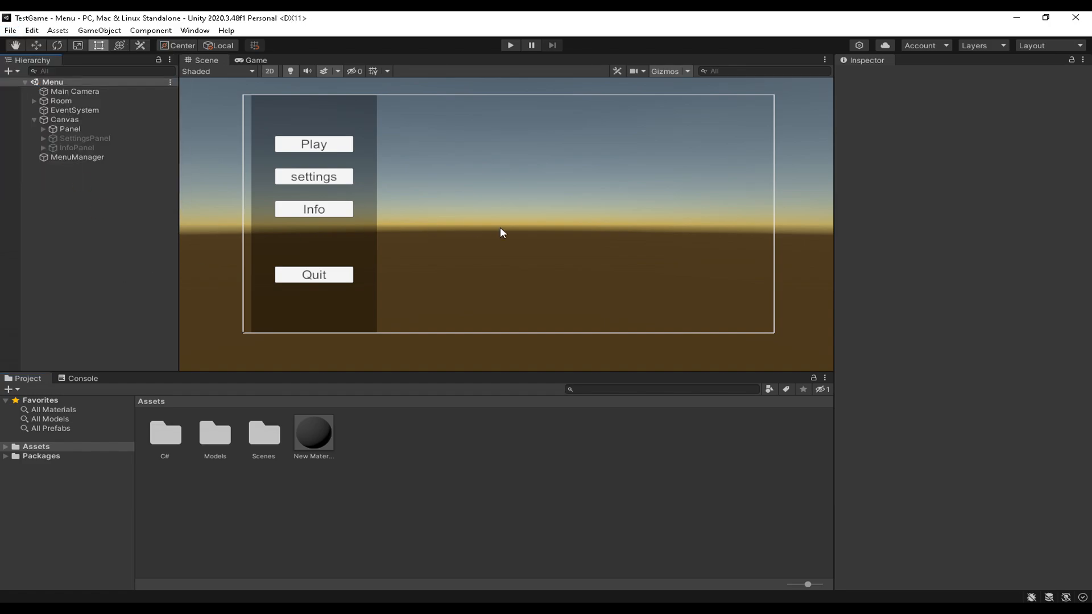
{"action": "left_click", "coordinate": [11, 30]}
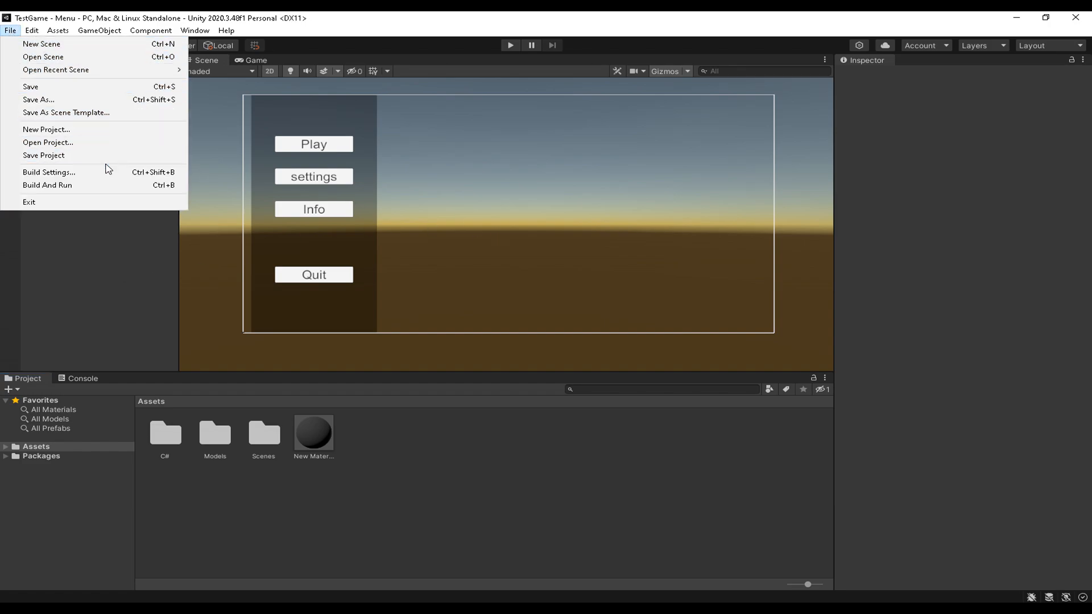
{"action": "left_click", "coordinate": [57, 172]}
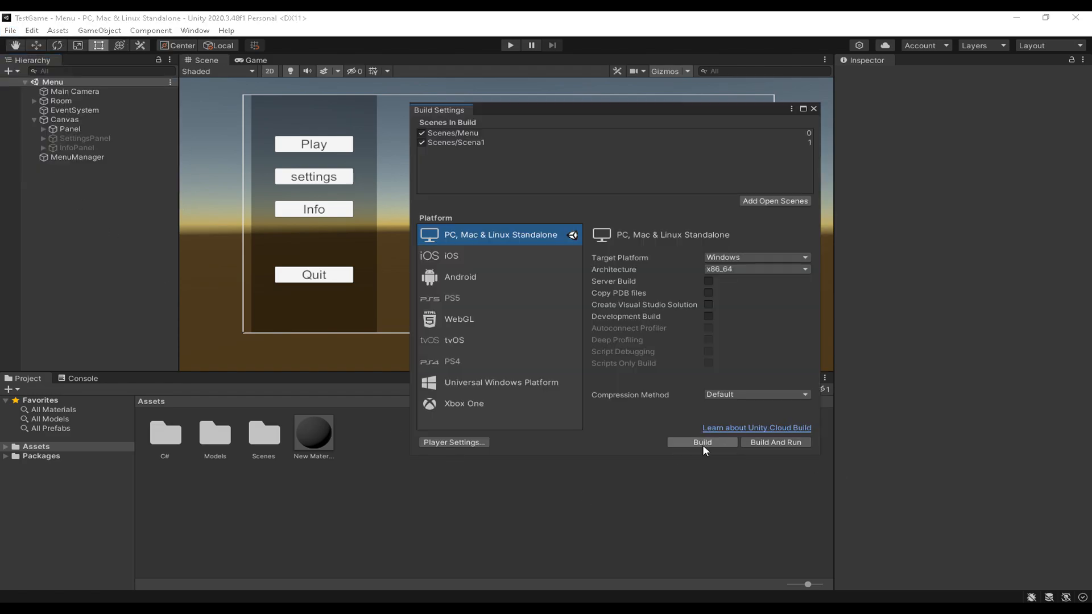
{"action": "left_click", "coordinate": [815, 109]}
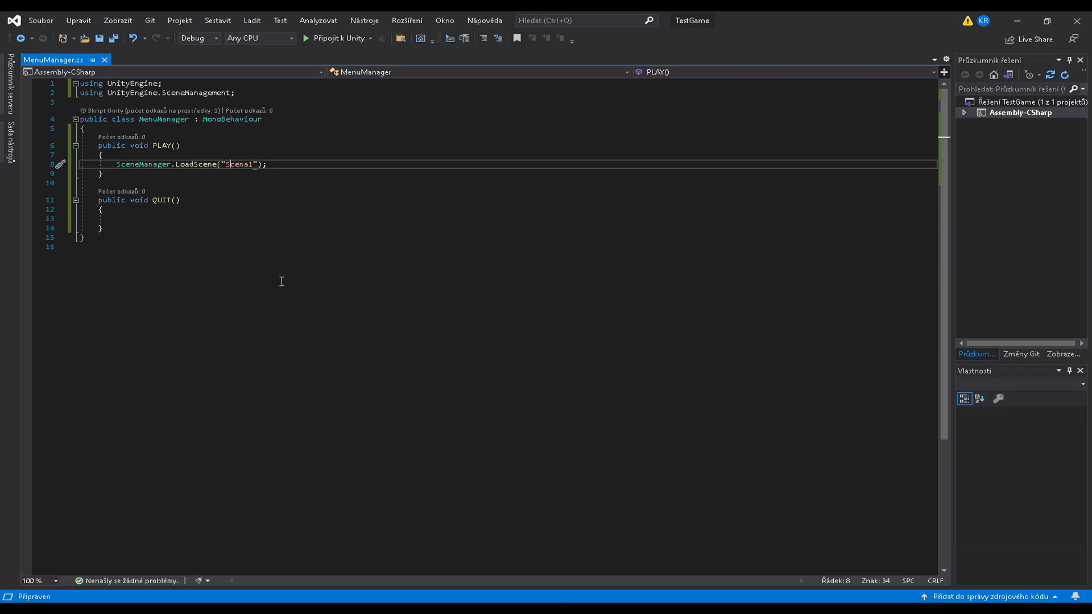
- In the MenuManager script, add Application.Quit(); to the QUIT method and save the file
{"action": "left_click", "coordinate": [134, 219]}
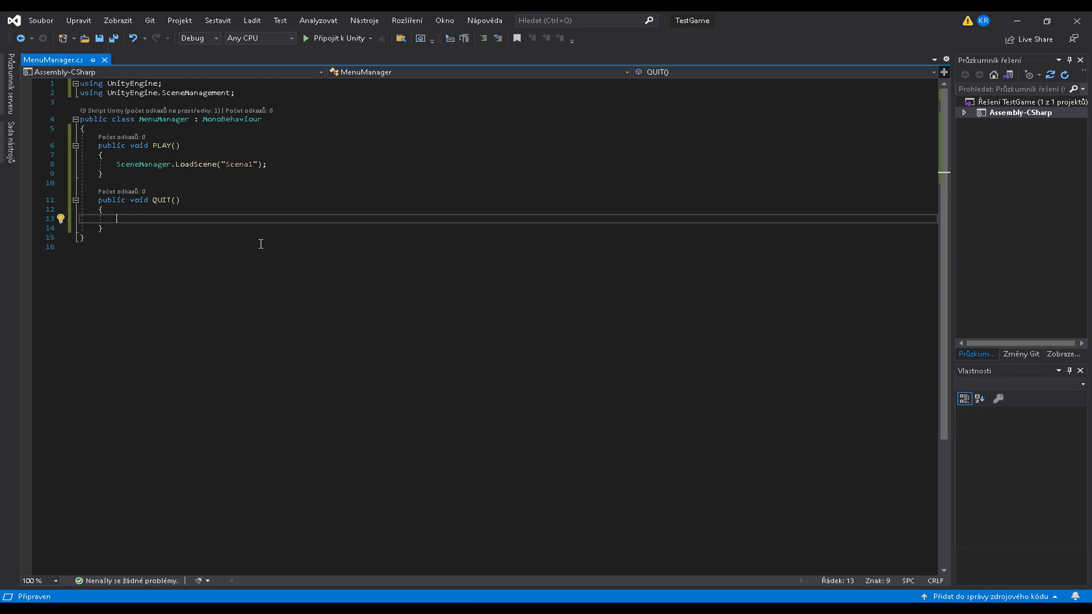
{"action": "type", "text": "Application.q"}
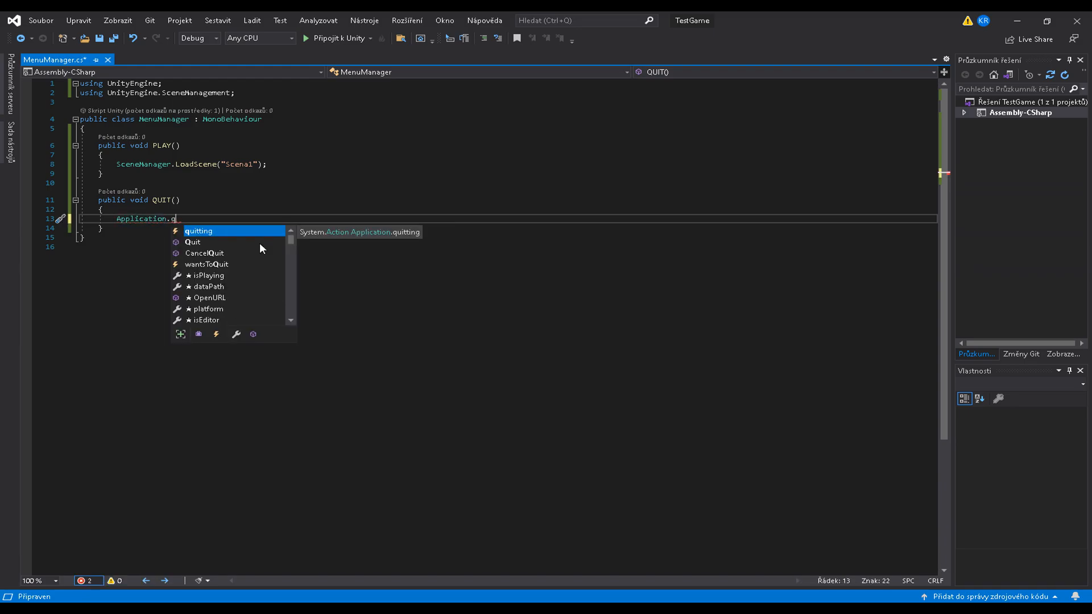
{"action": "double_click", "coordinate": [259, 243]}
{"action": "type", "text": "();"}
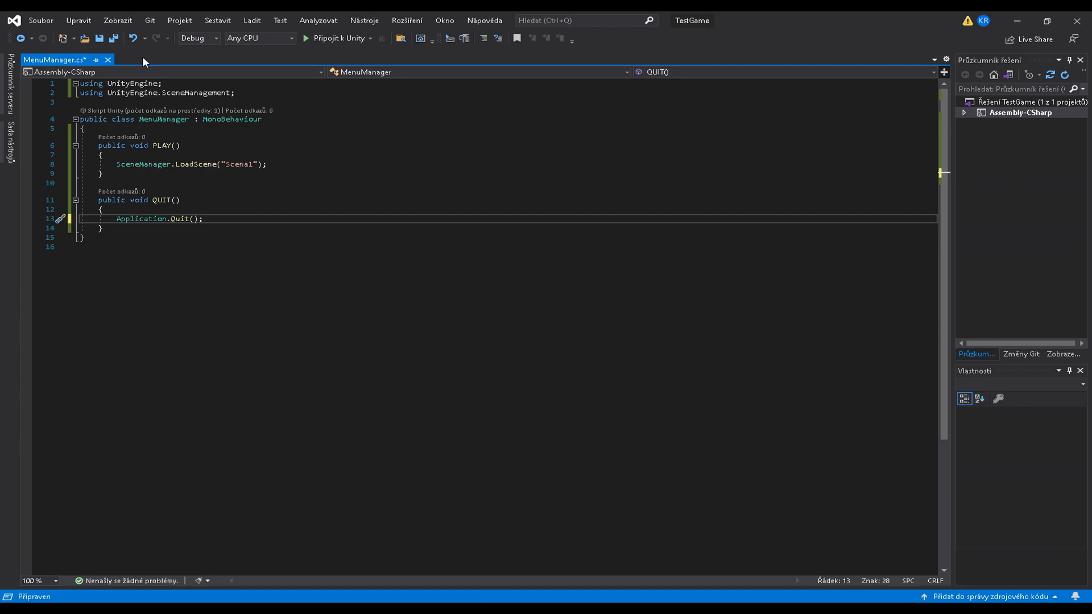
{"action": "left_click", "coordinate": [103, 40]}
- Switch to Unity and build the game from Build Settings for PC, Mac & Linux Standalone with Windows as the target
{"action": "key", "text": "alt+Tab"}
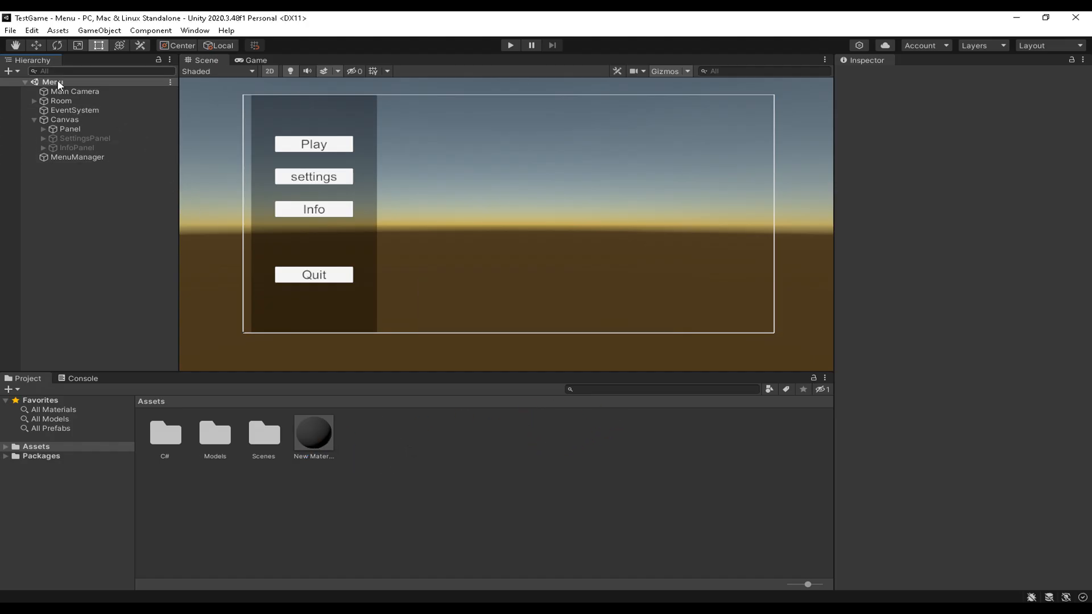
{"action": "left_click", "coordinate": [11, 30]}
{"action": "left_click", "coordinate": [40, 170]}
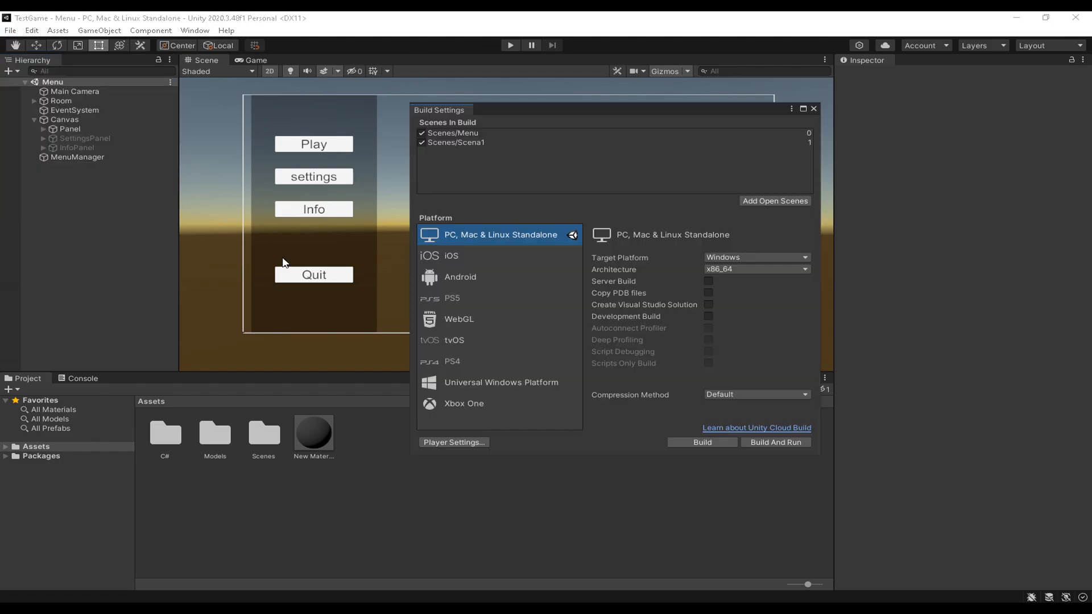
{"action": "left_click", "coordinate": [704, 442]}
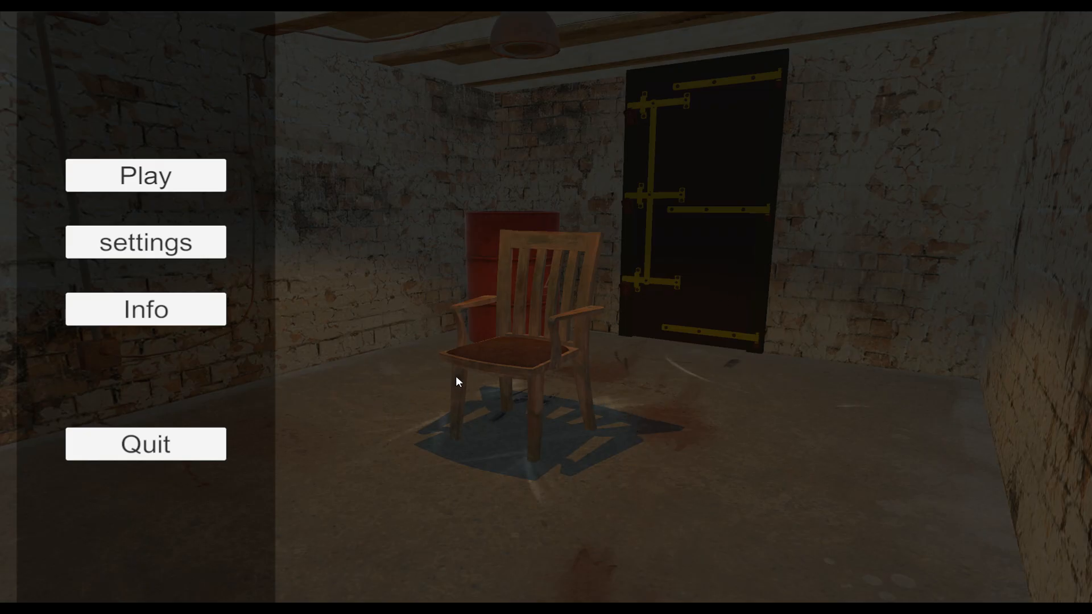
- In the built game, test the Settings and Info panels with their Back buttons and the Quit button, and close Build Settings in Unity
{"action": "left_click", "coordinate": [190, 255]}
{"action": "left_click", "coordinate": [973, 519]}
{"action": "left_click", "coordinate": [170, 326]}
{"action": "left_click", "coordinate": [973, 519]}
{"action": "left_click", "coordinate": [147, 455]}
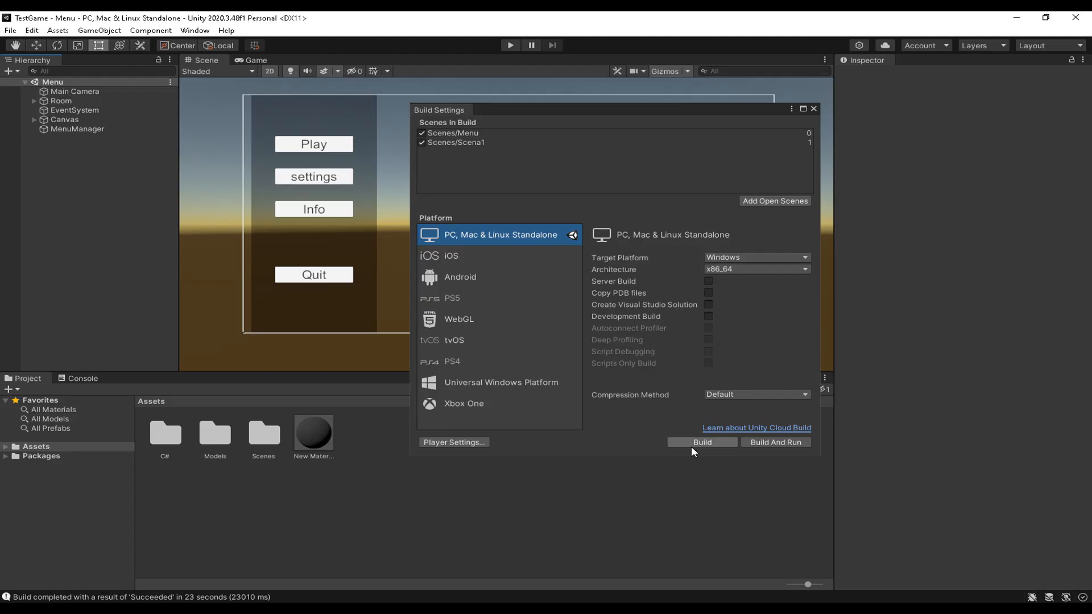
{"action": "left_click", "coordinate": [814, 109]}
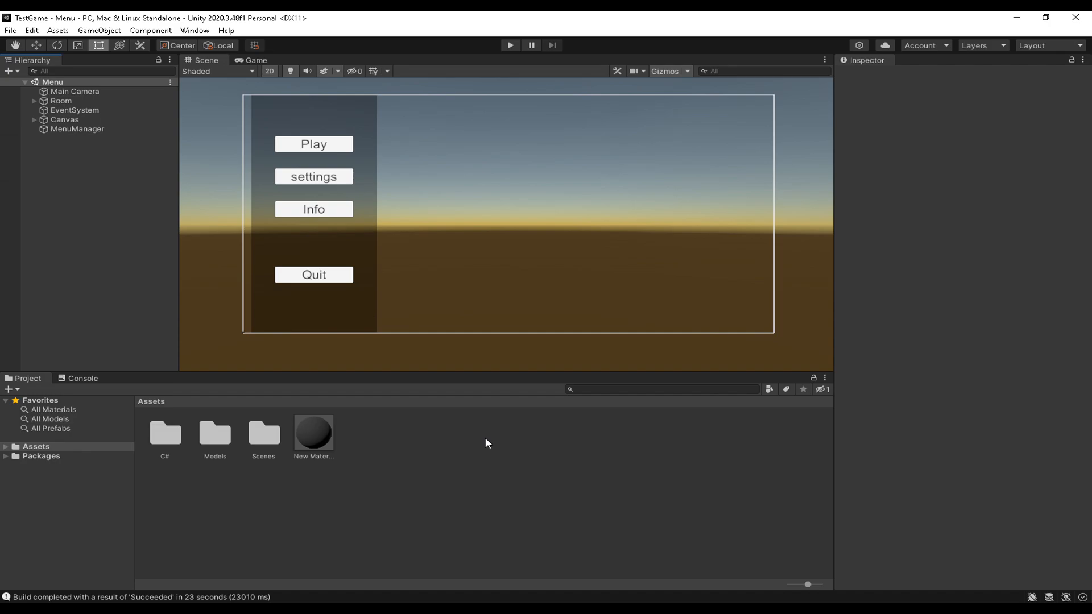
{"action": "key", "text": "ctrl+2"}
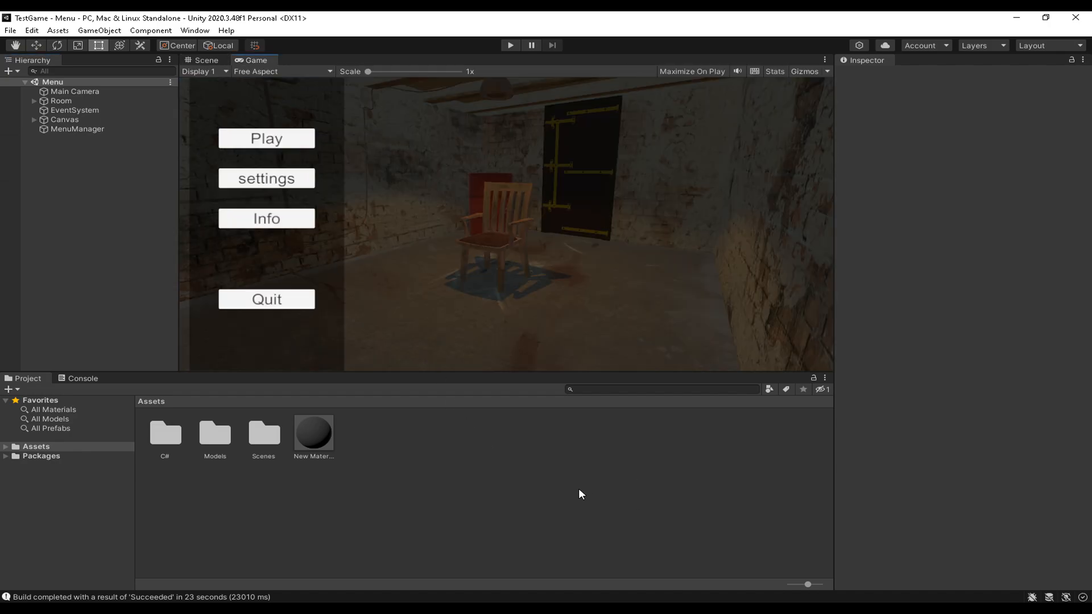